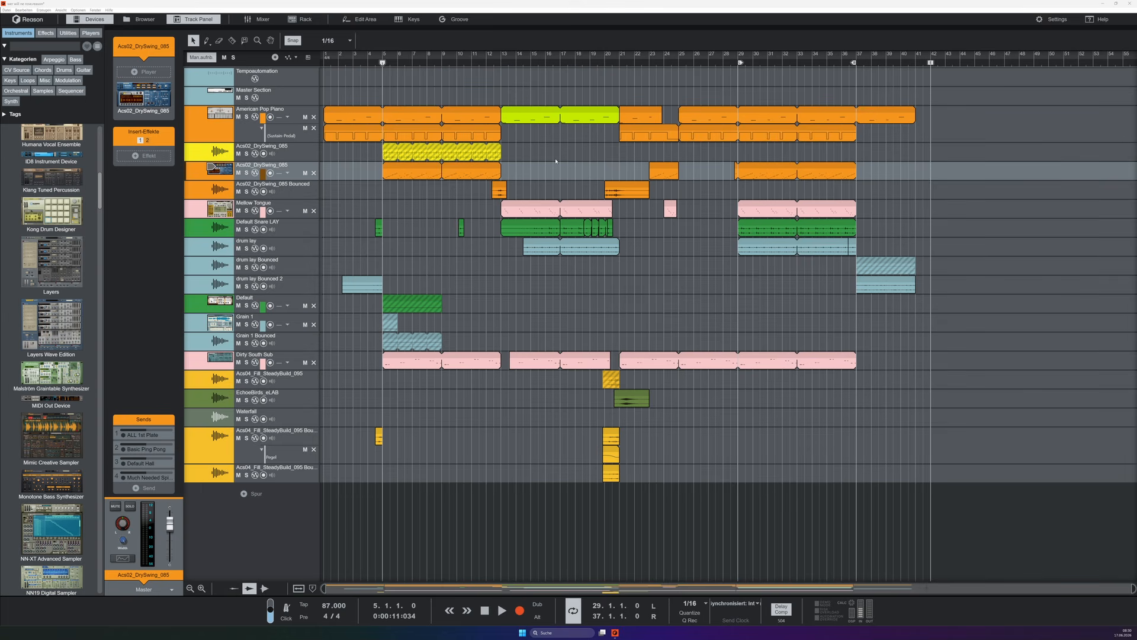
Solo the Acs02_DrySwing_085 instrument track and play it back from bar 5.
{"action": "mouse_move", "coordinate": [125, 101]}
{"action": "left_click", "coordinate": [130, 506]}
{"action": "key", "text": "space"}
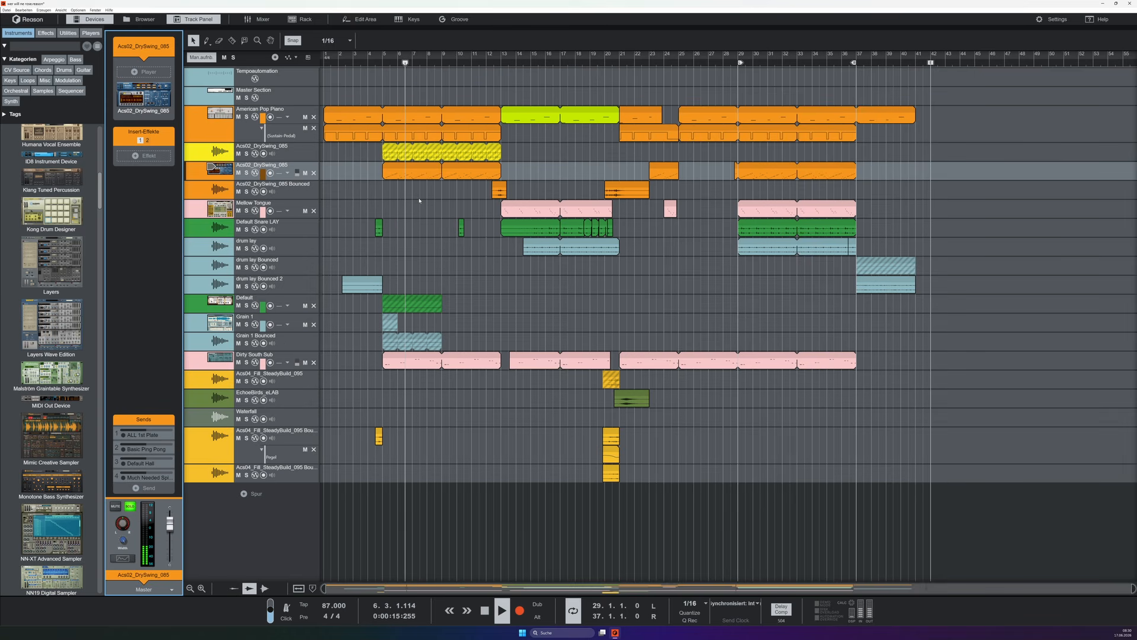
{"action": "key", "text": "space"}
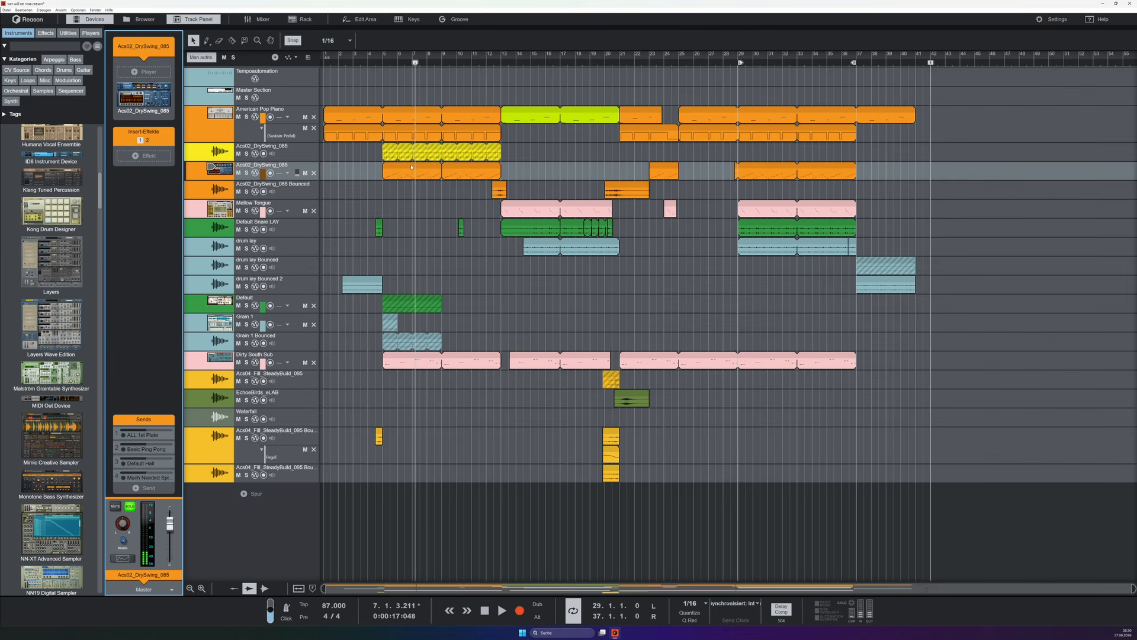
Try randomising the first Acs02_DrySwing_085 clip at bar 5 by altering its notes with a 52% chance.
{"action": "left_click", "coordinate": [408, 175]}
{"action": "left_click_drag", "start_coordinate": [519, 176], "coordinate": [408, 180]}
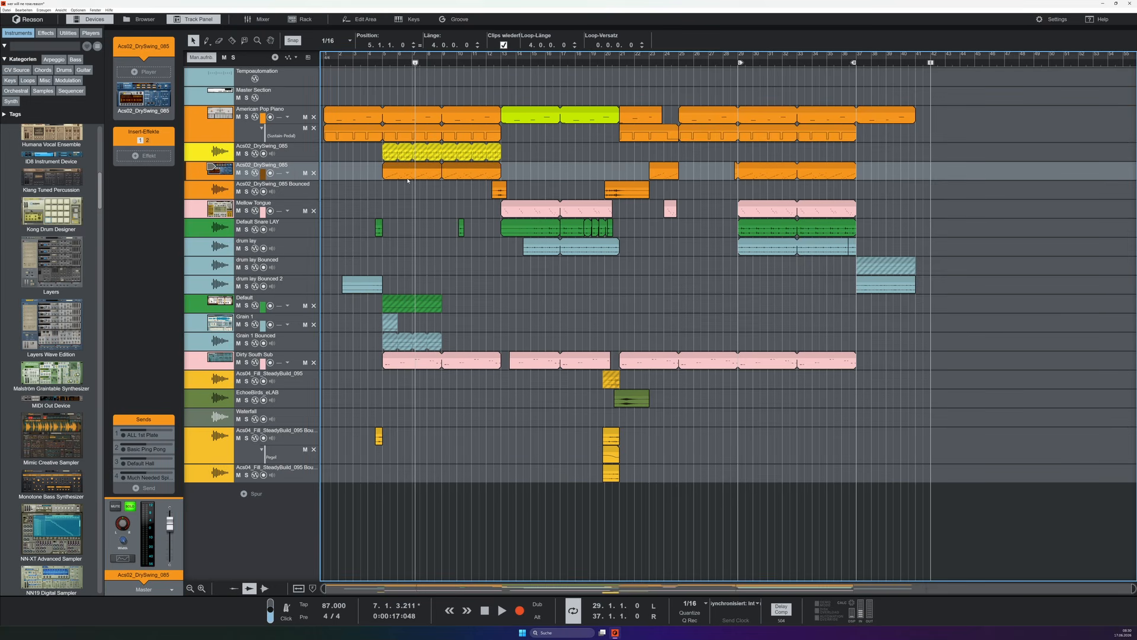
{"action": "key", "text": "z"}
{"action": "scroll", "coordinate": [436, 221], "scroll_direction": "up", "scroll_amount": 2}
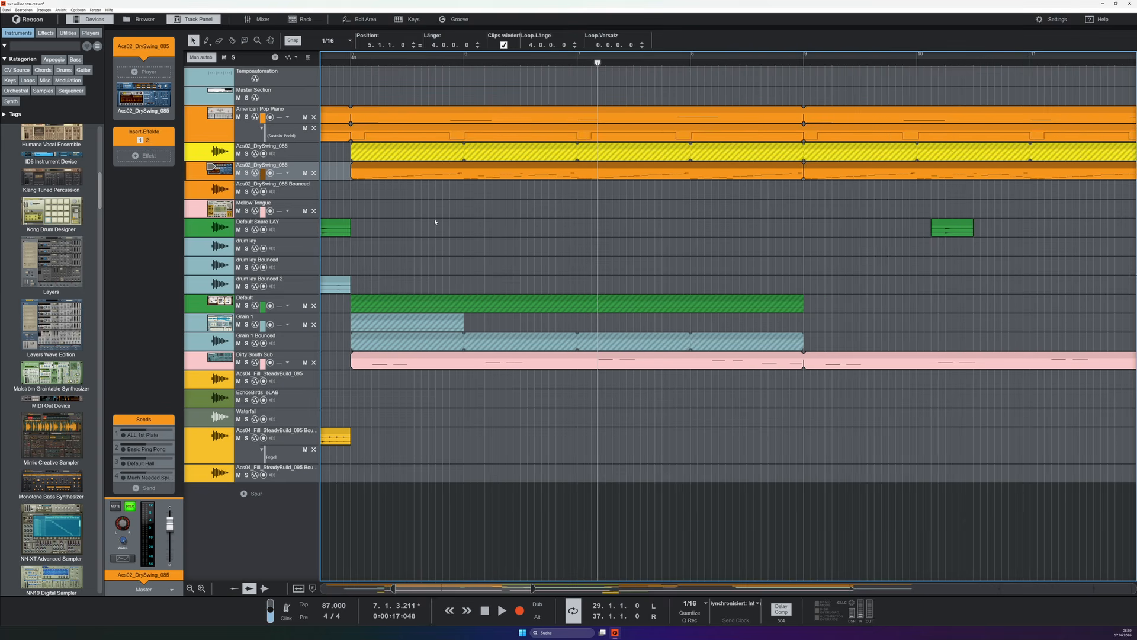
{"action": "scroll", "coordinate": [436, 222], "scroll_direction": "down", "scroll_amount": 3}
{"action": "scroll", "coordinate": [435, 221], "scroll_direction": "left", "scroll_amount": 3}
{"action": "scroll", "coordinate": [435, 221], "scroll_direction": "right", "scroll_amount": 4}
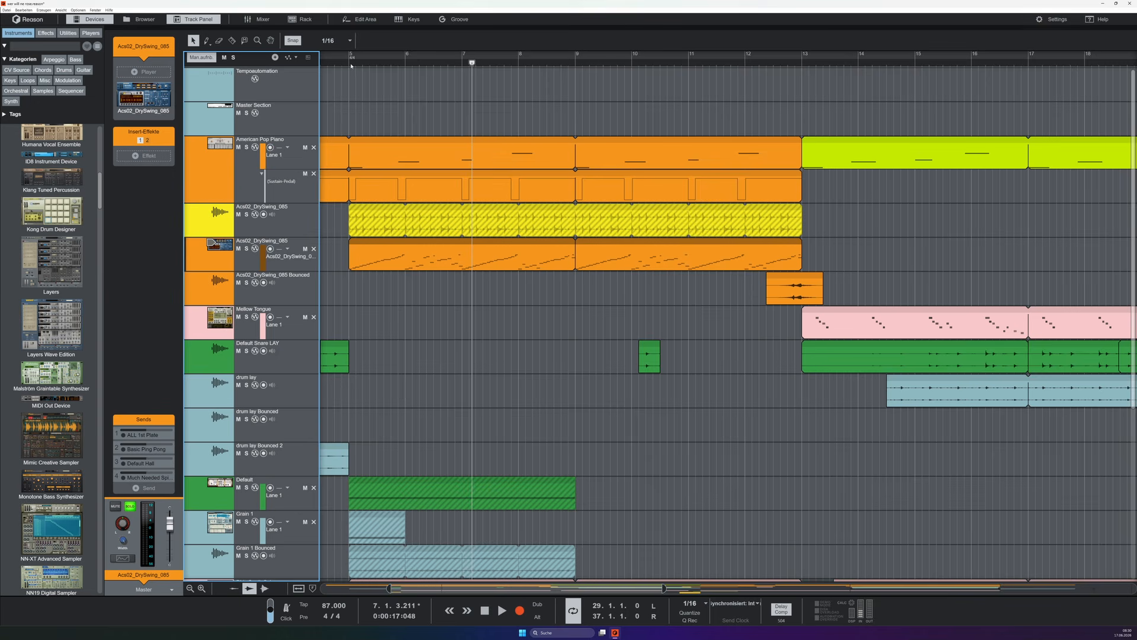
{"action": "left_click_drag", "start_coordinate": [350, 63], "coordinate": [565, 121]}
{"action": "right_click", "coordinate": [459, 262]}
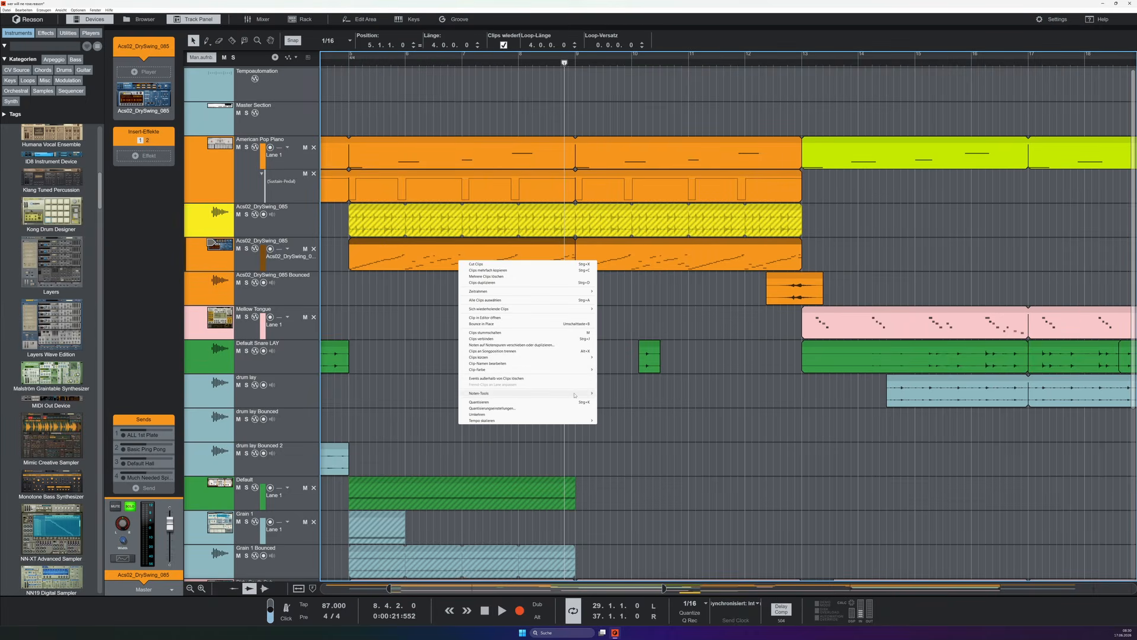
{"action": "mouse_move", "coordinate": [563, 394]}
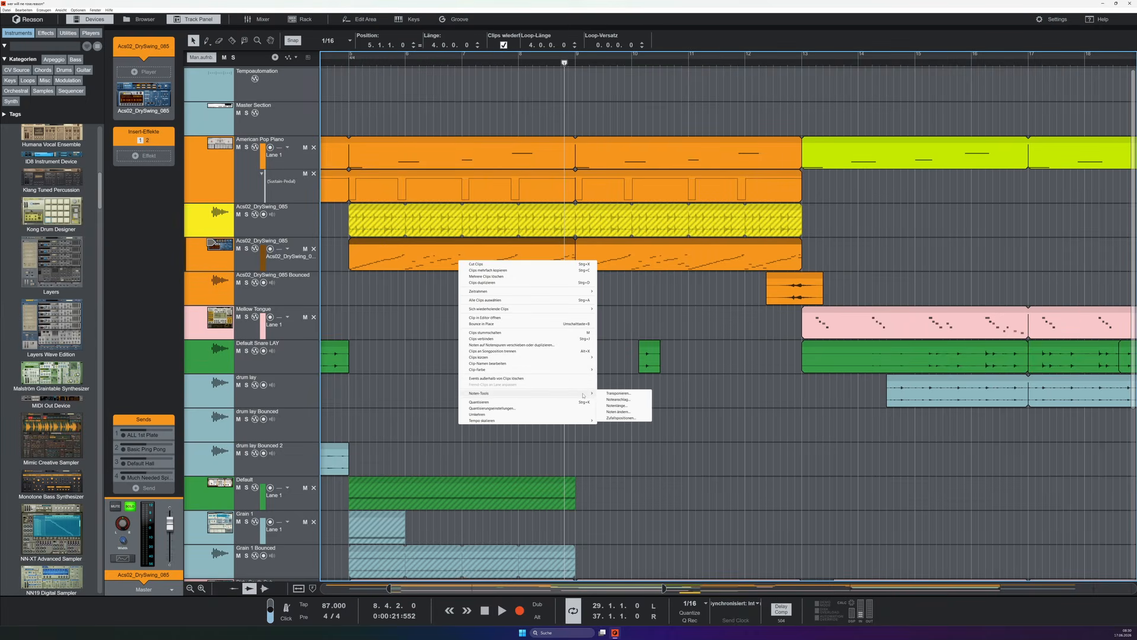
{"action": "left_click", "coordinate": [628, 412]}
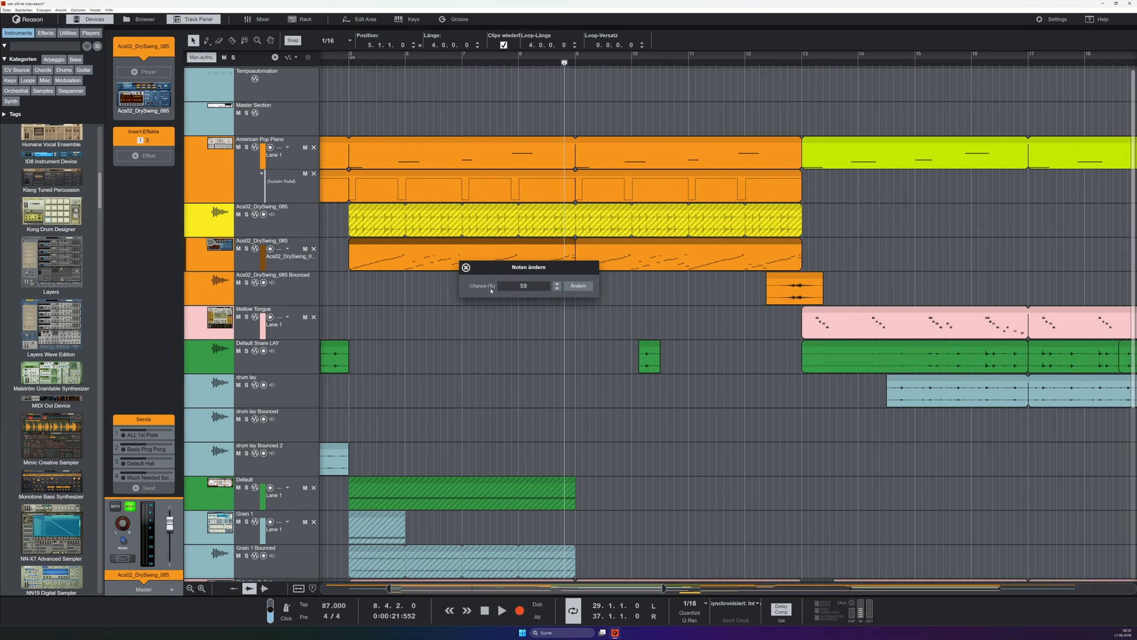
{"action": "left_click_drag", "start_coordinate": [521, 288], "coordinate": [587, 294]}
{"action": "left_click", "coordinate": [585, 286]}
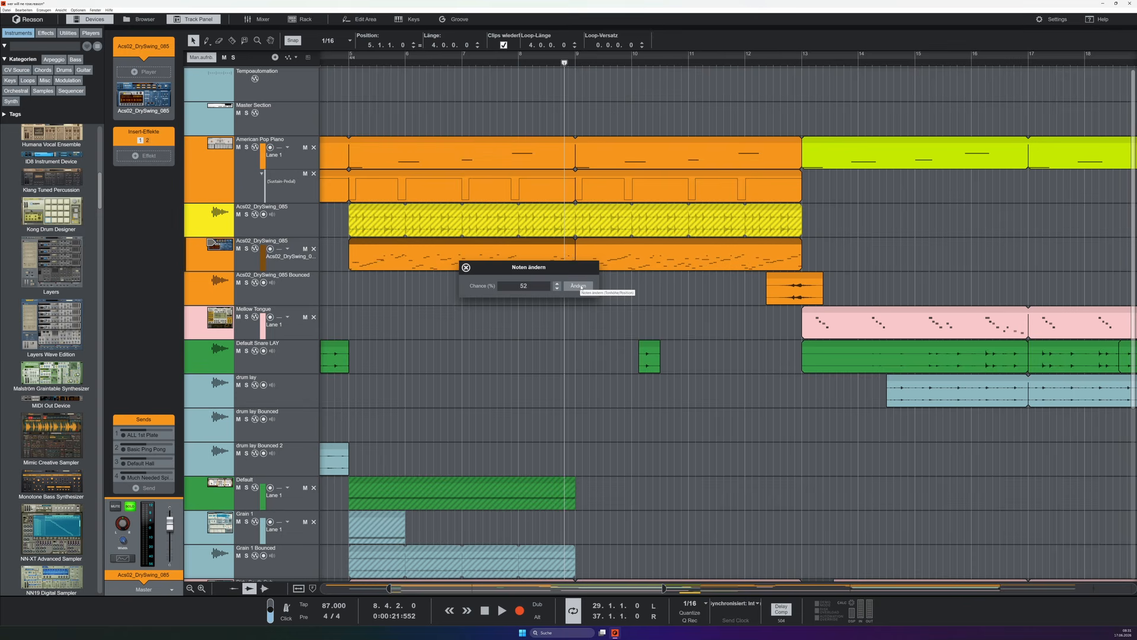
Play back the altered clip from bar 5 and undo the note alteration.
{"action": "left_click", "coordinate": [349, 64]}
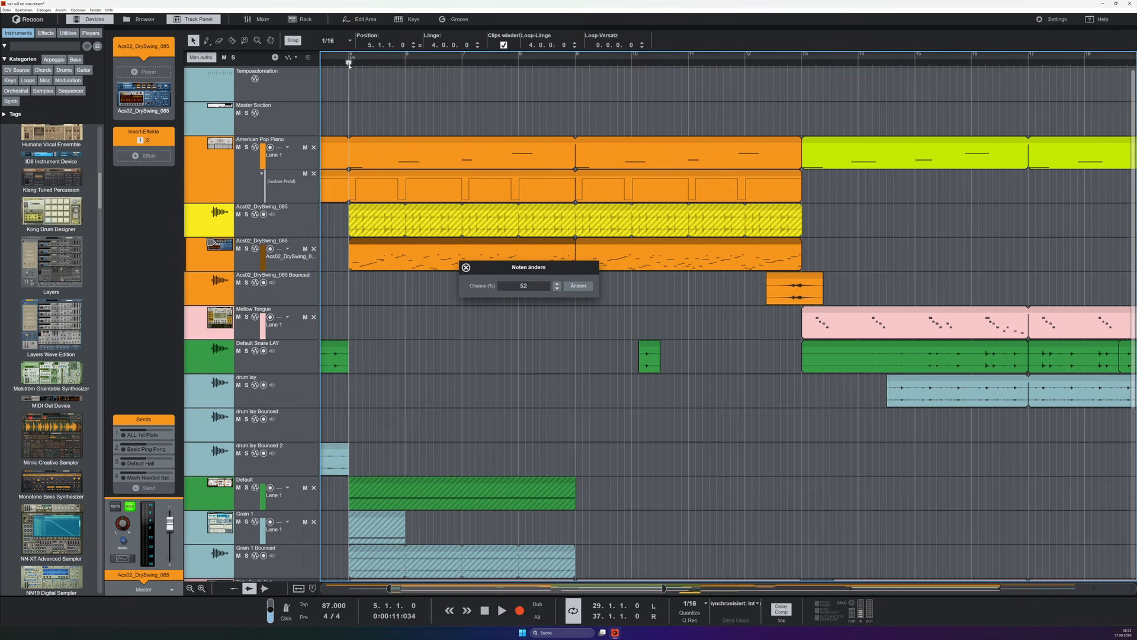
{"action": "key", "text": "space"}
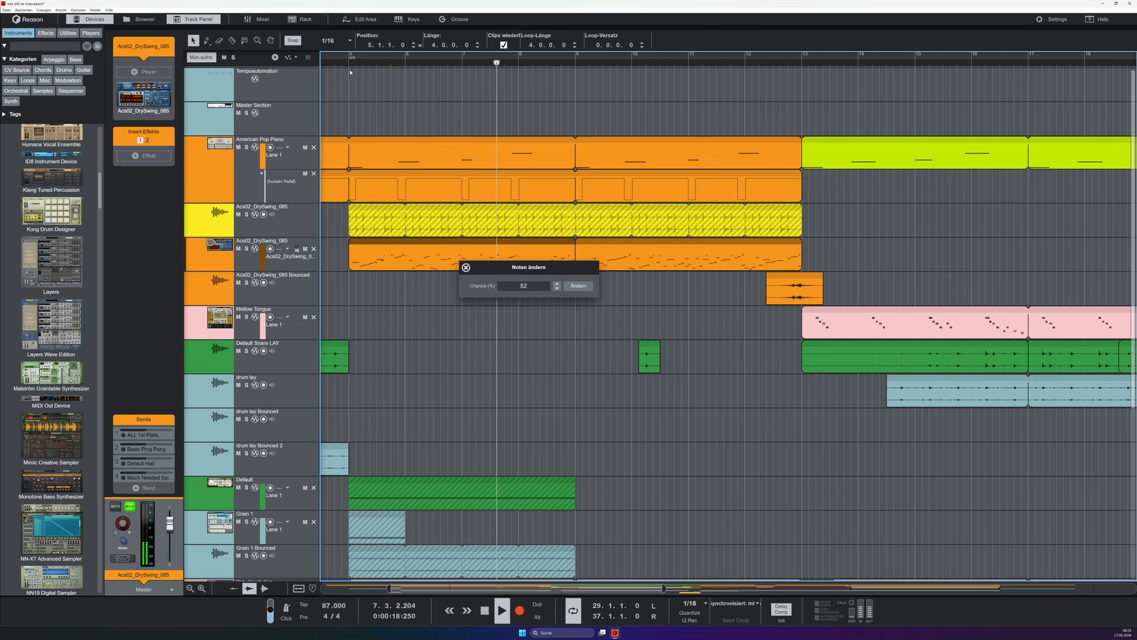
{"action": "key", "text": "space"}
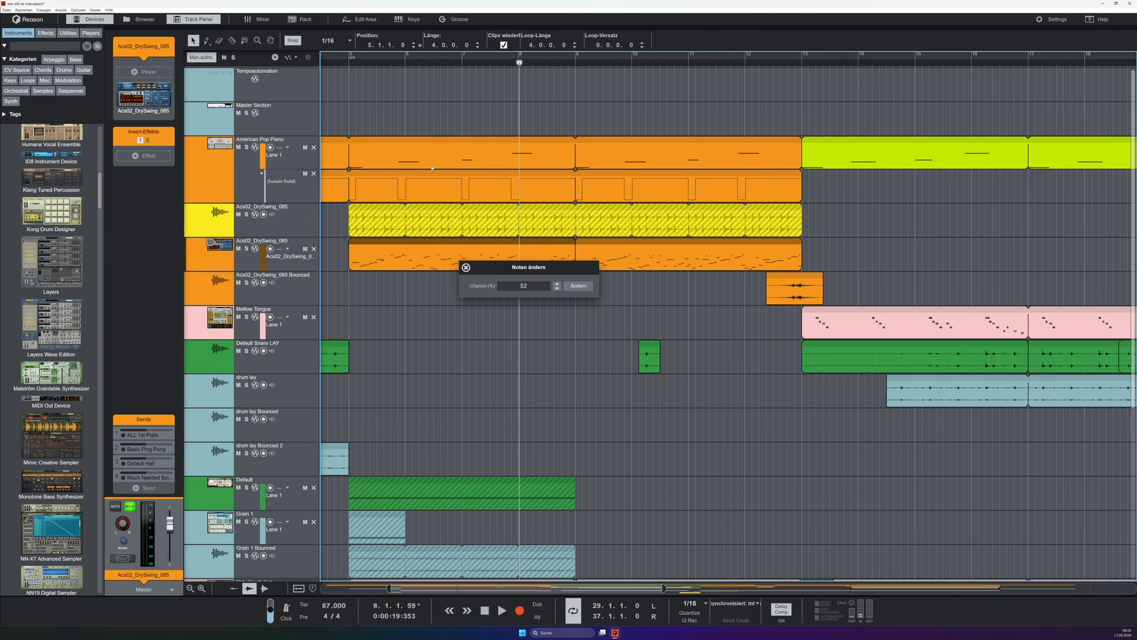
{"action": "key", "text": "ctrl+z"}
{"action": "left_click", "coordinate": [466, 268]}
Set the loop range from bar 5 to bar 13.
{"action": "left_click", "coordinate": [350, 58], "text": "ctrl"}
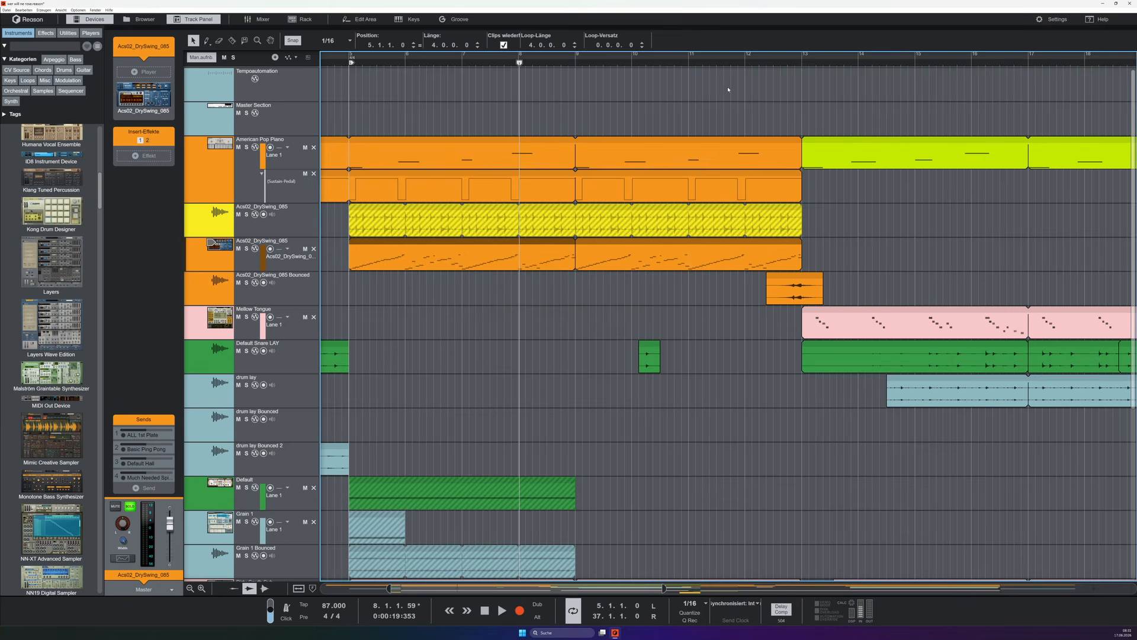
{"action": "left_click", "coordinate": [802, 63], "text": "alt"}
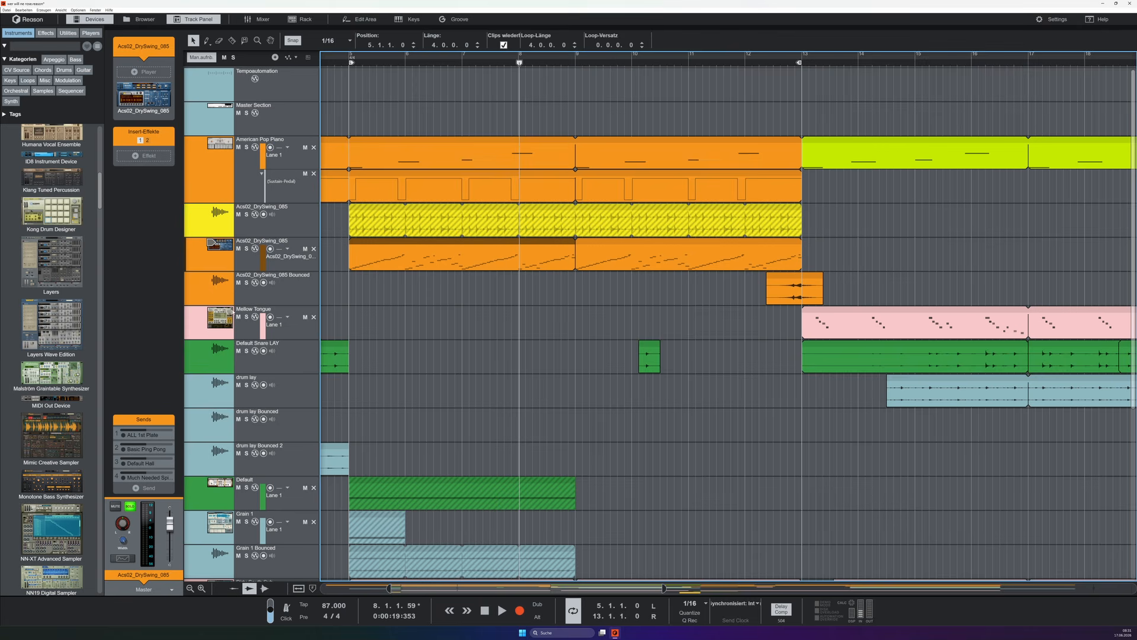
Open the first Acs02_DrySwing_085 clip in the REX editor and audition its individual slices.
{"action": "double_click", "coordinate": [431, 265]}
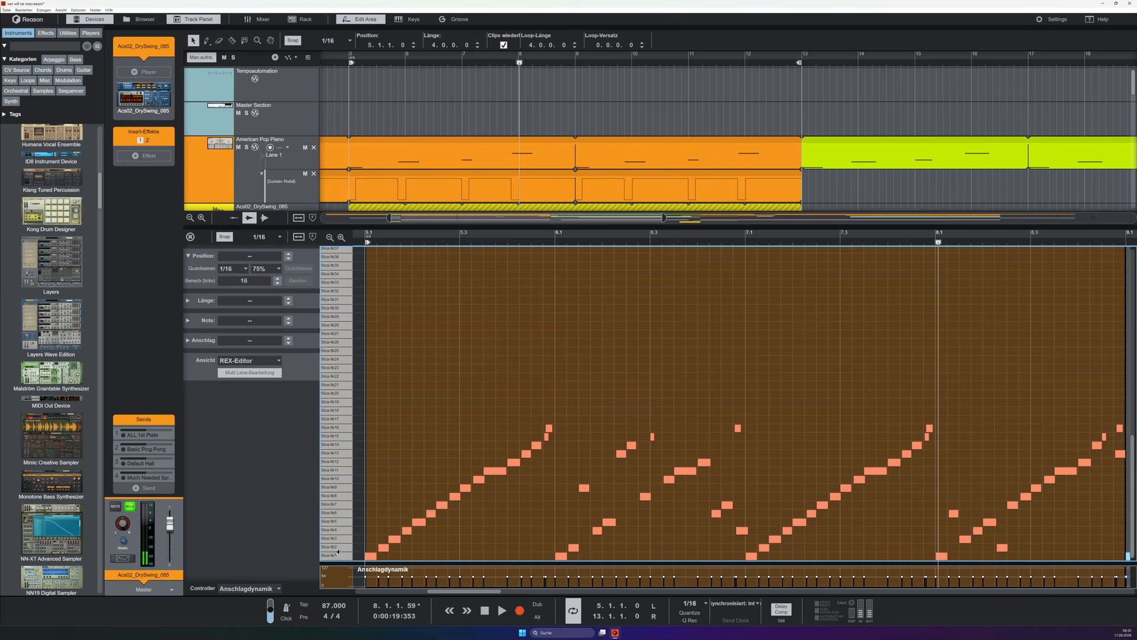
{"action": "left_click", "coordinate": [164, 528]}
{"action": "left_click", "coordinate": [165, 510]}
{"action": "left_click", "coordinate": [338, 522]}
{"action": "left_click", "coordinate": [337, 513]}
{"action": "left_click", "coordinate": [338, 505]}
{"action": "left_click", "coordinate": [338, 497]}
{"action": "left_click", "coordinate": [339, 485]}
{"action": "left_click", "coordinate": [344, 555]}
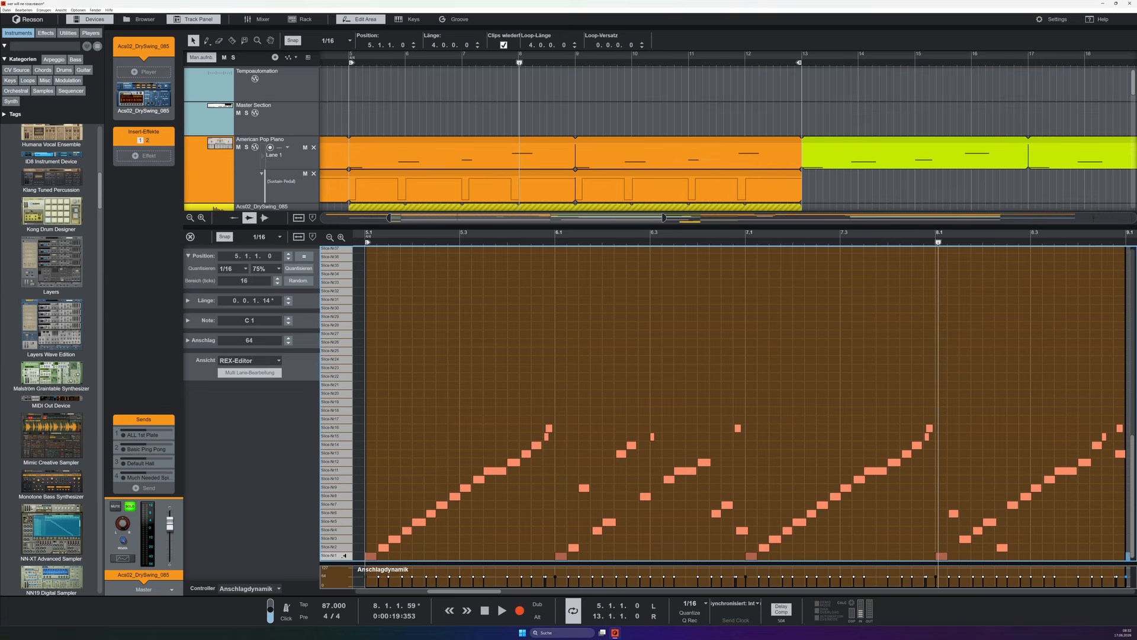
{"action": "left_click", "coordinate": [343, 548]}
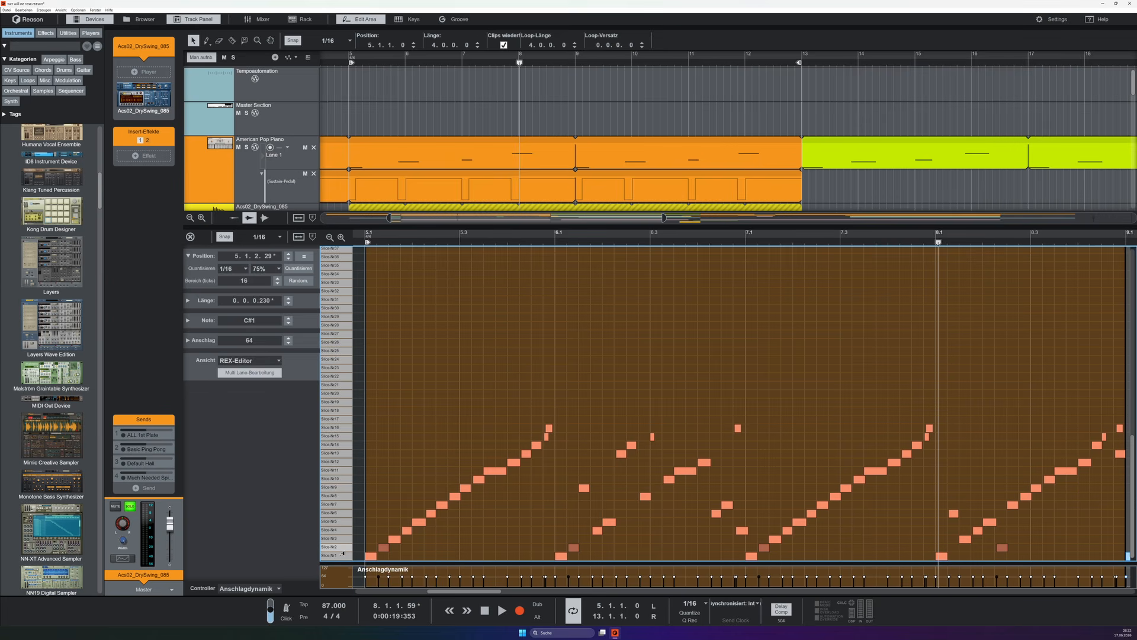
Select all notes of slices 1, 3, 8 and 11 and move them to a new lane.
{"action": "left_click", "coordinate": [342, 554]}
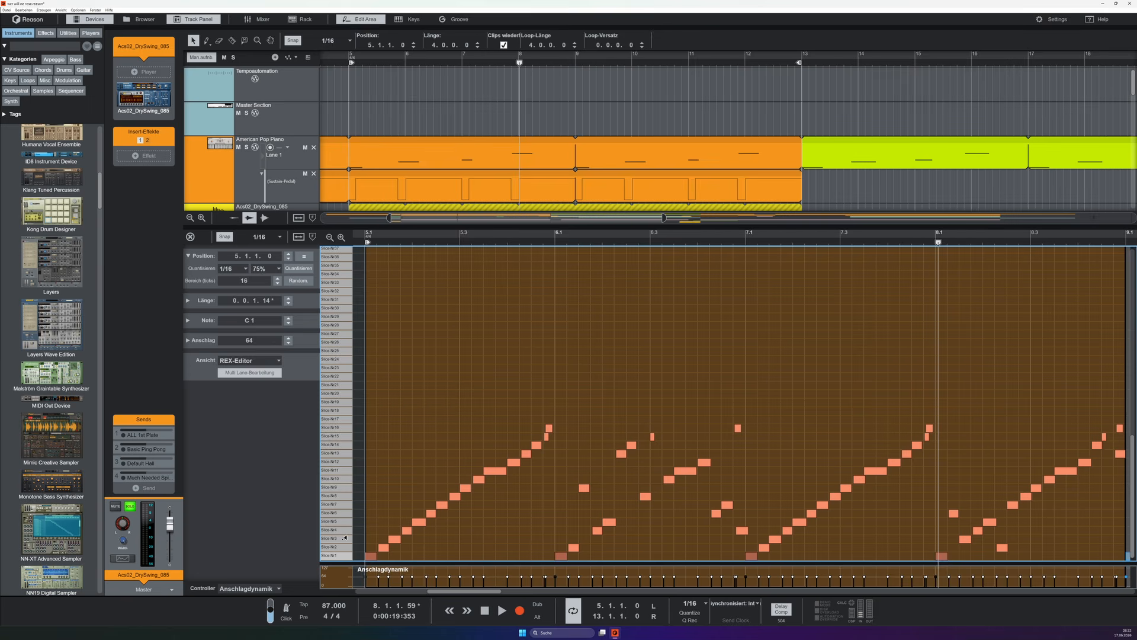
{"action": "left_click", "coordinate": [345, 538], "text": "shift"}
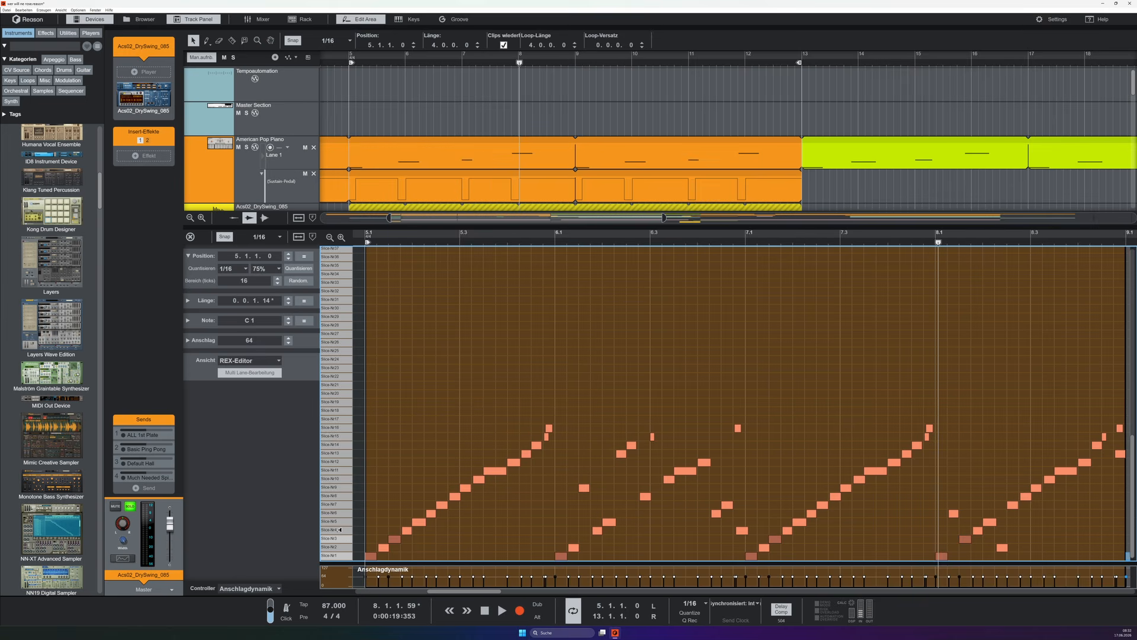
{"action": "left_click", "coordinate": [342, 494], "text": "shift"}
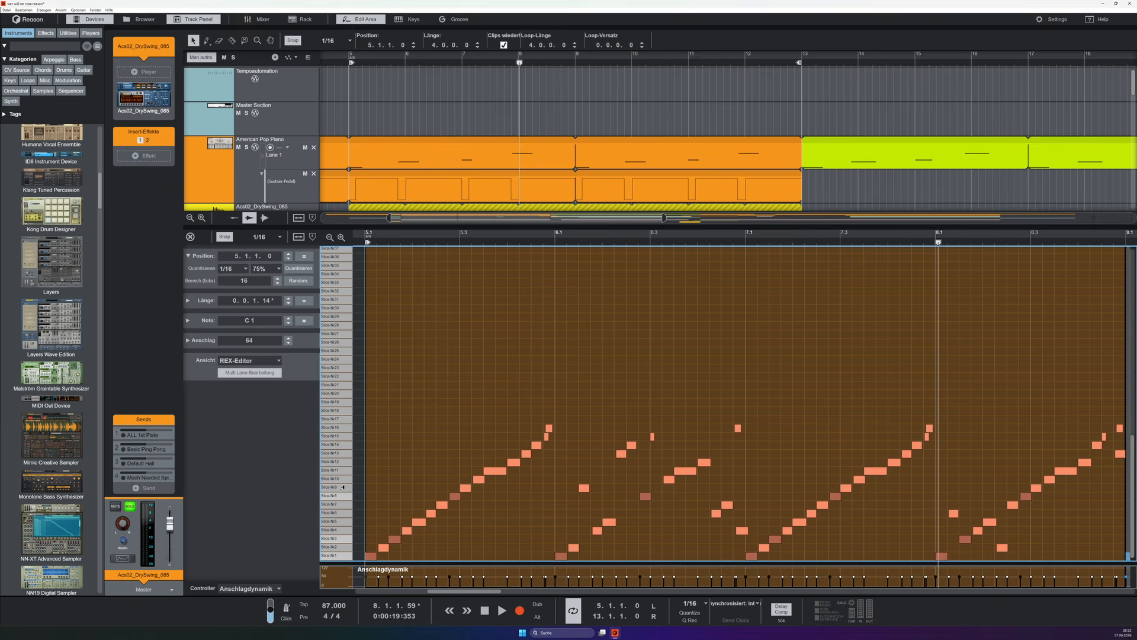
{"action": "left_click", "coordinate": [341, 470], "text": "shift"}
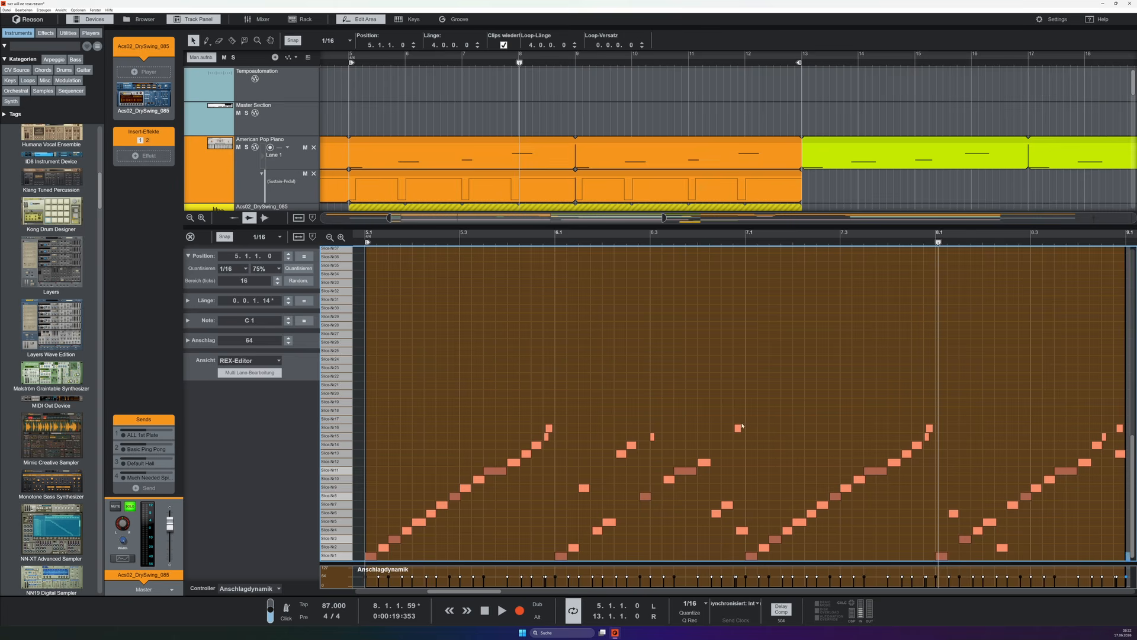
{"action": "right_click", "coordinate": [372, 556]}
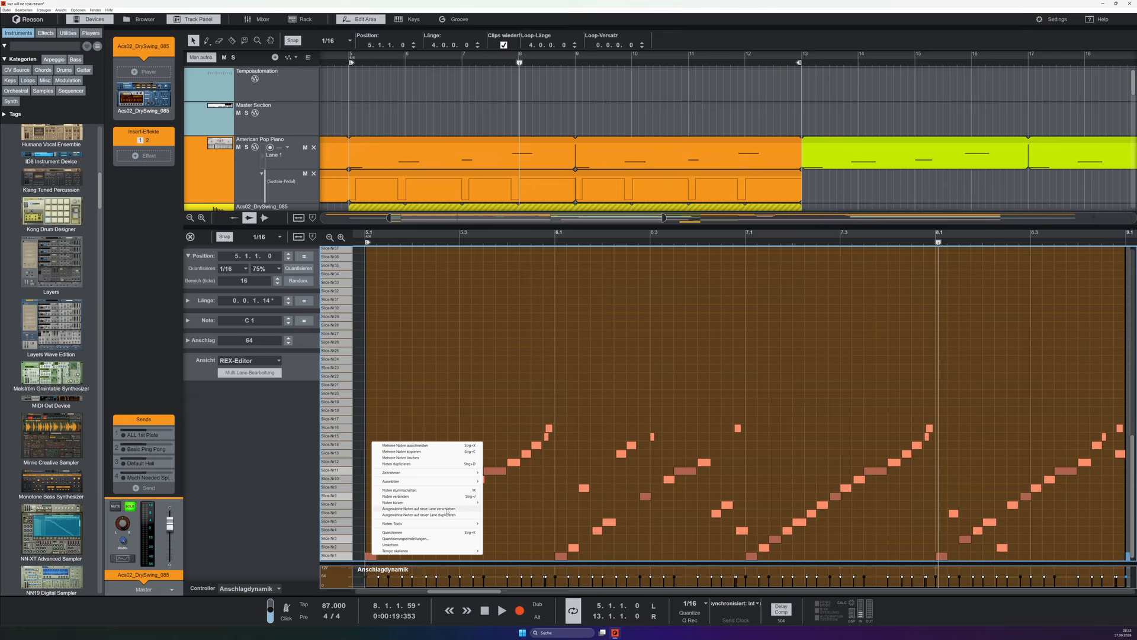
{"action": "left_click", "coordinate": [447, 509]}
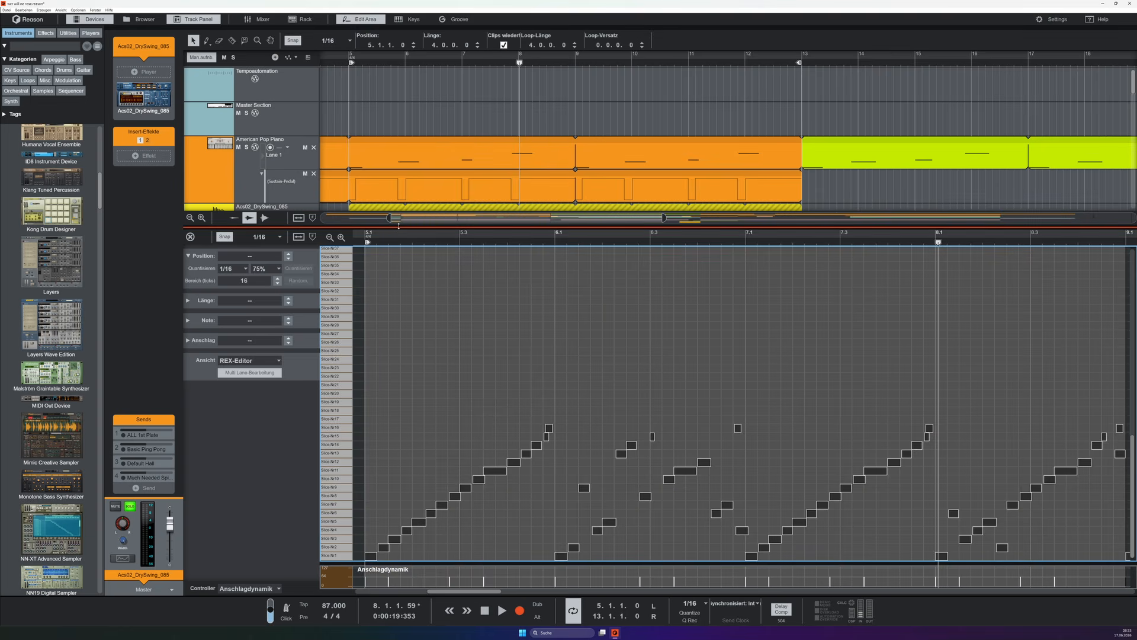
Close the note editor and rename the new Acs02_DrySwing_085 lane as Kicks.
{"action": "left_click", "coordinate": [191, 237]}
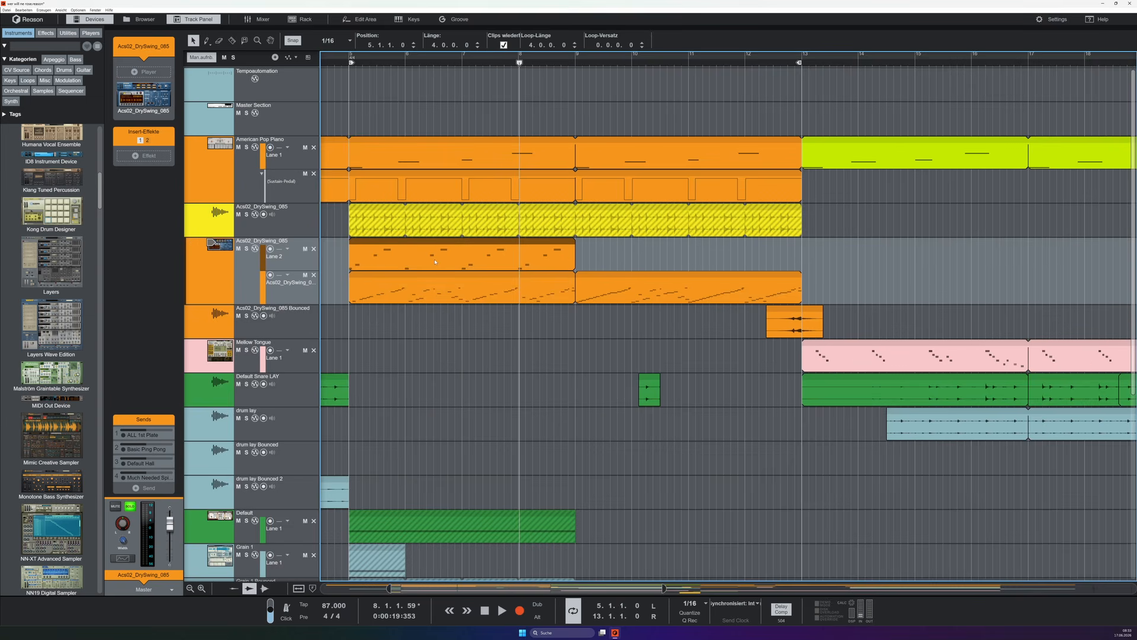
{"action": "double_click", "coordinate": [274, 256]}
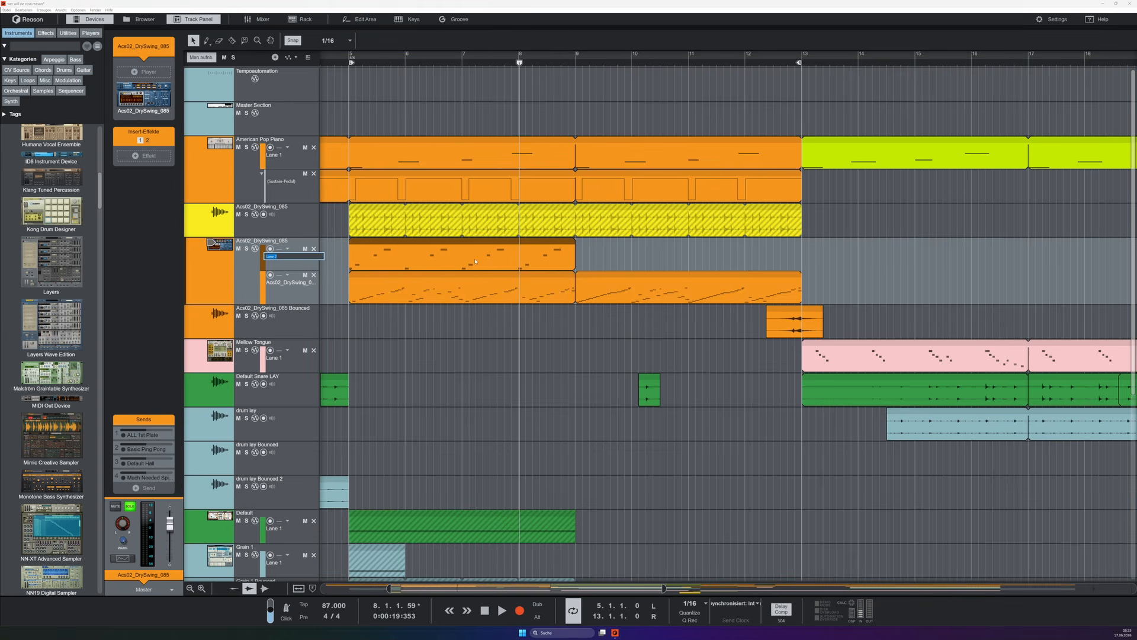
{"action": "type", "text": "xicks"}
{"action": "key", "text": "Return"}
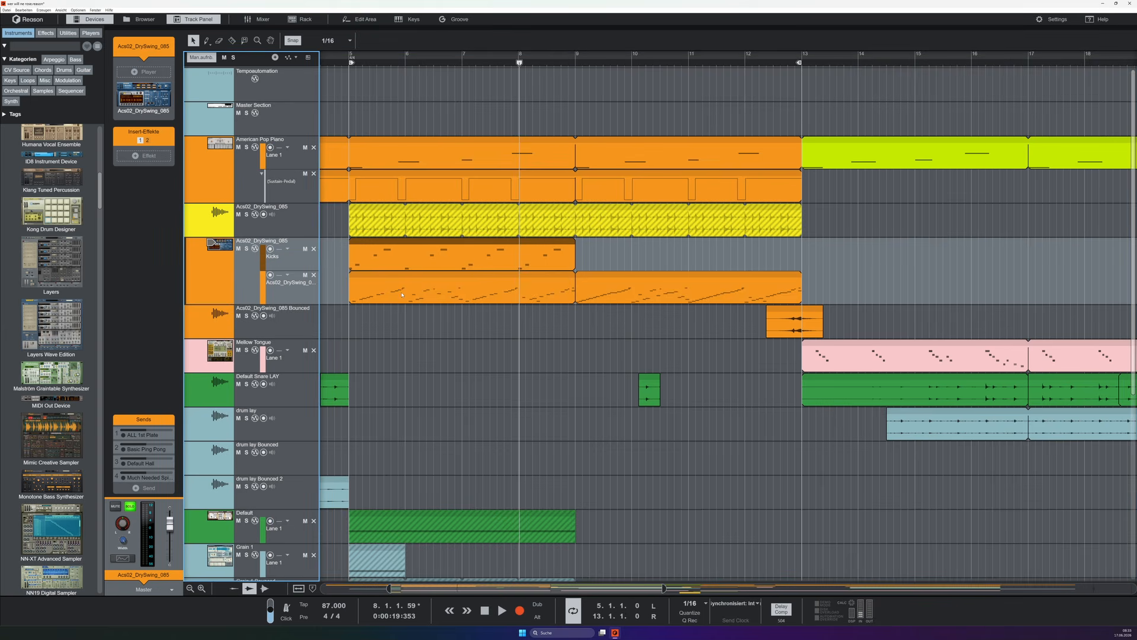
Move all notes of slices 5 and 12 from the original loop clip to a new lane named Snare.
{"action": "double_click", "coordinate": [402, 295]}
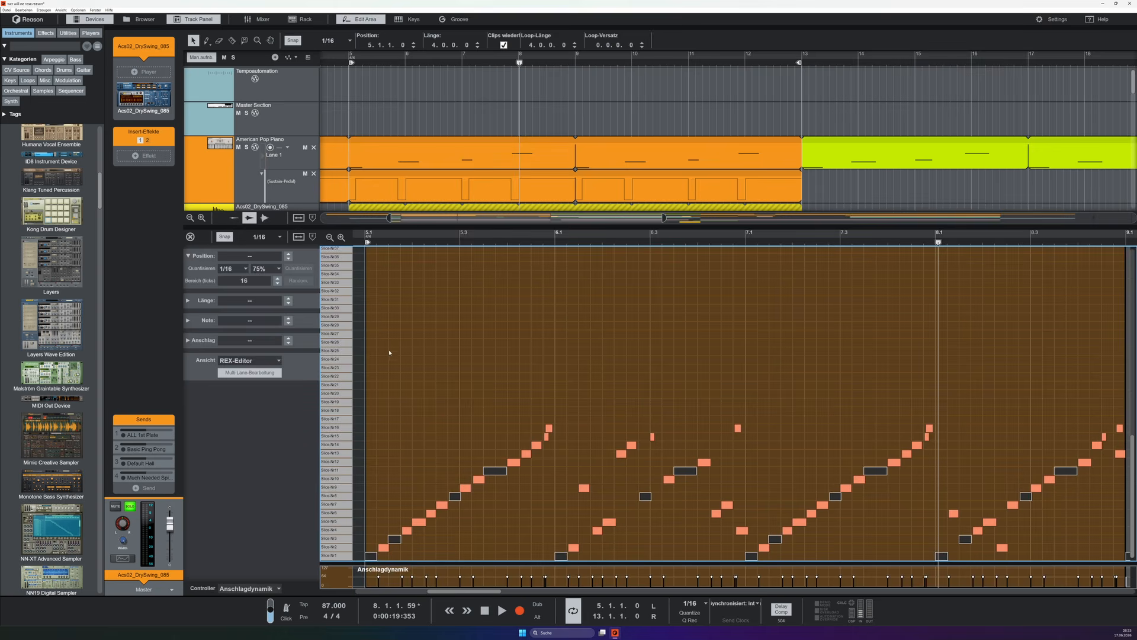
{"action": "left_click", "coordinate": [338, 547]}
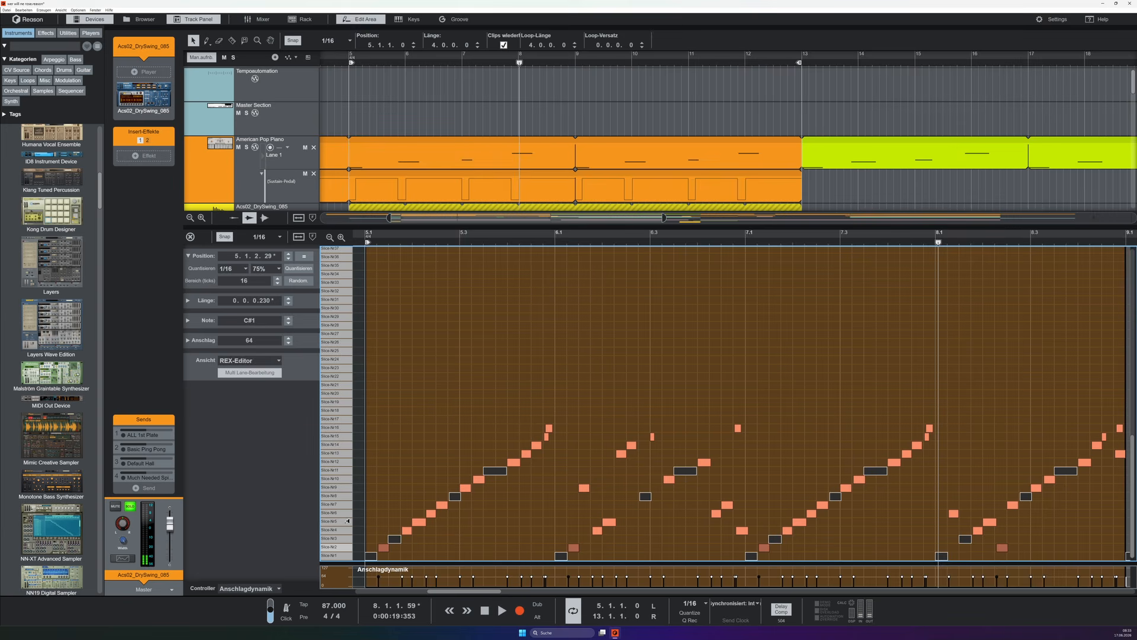
{"action": "left_click", "coordinate": [343, 547]}
{"action": "left_click", "coordinate": [342, 521]}
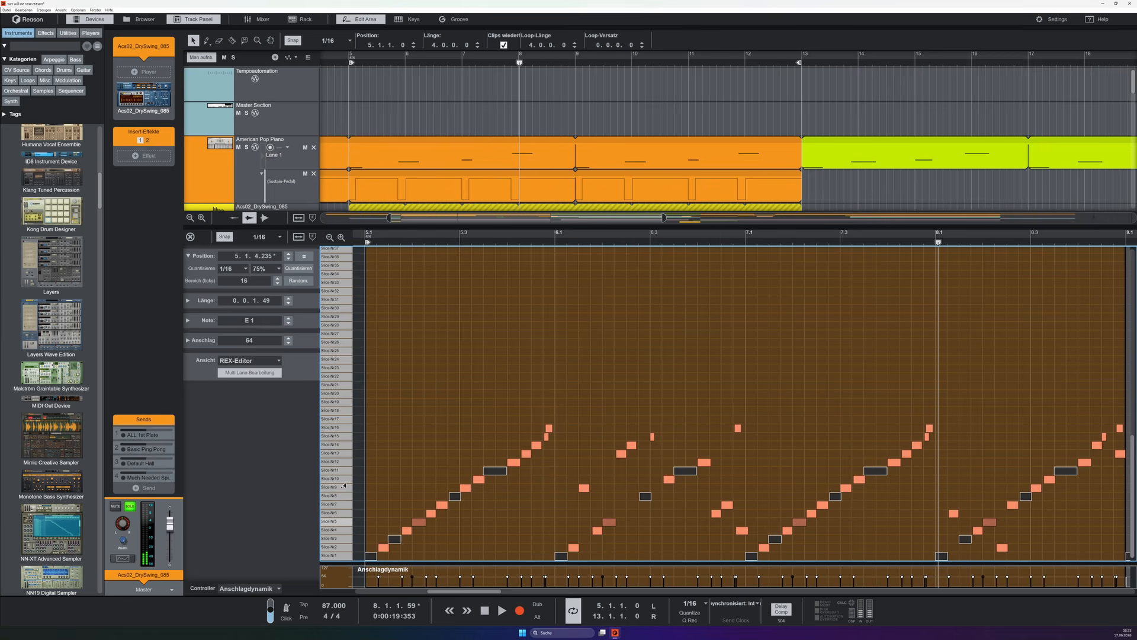
{"action": "right_click", "coordinate": [422, 524]}
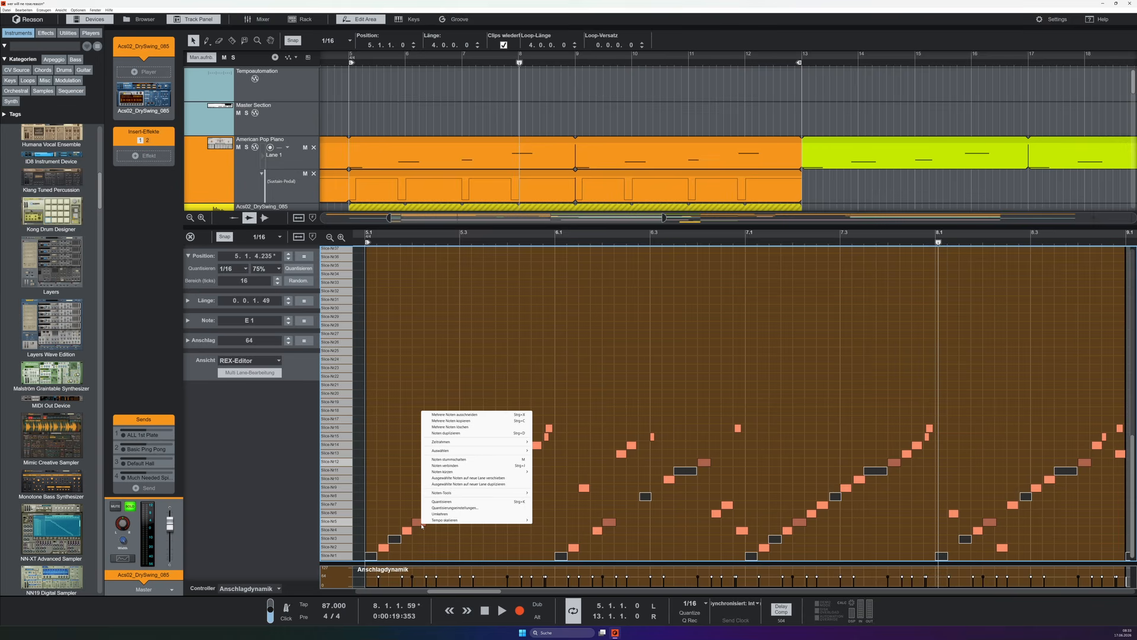
{"action": "left_click", "coordinate": [486, 478]}
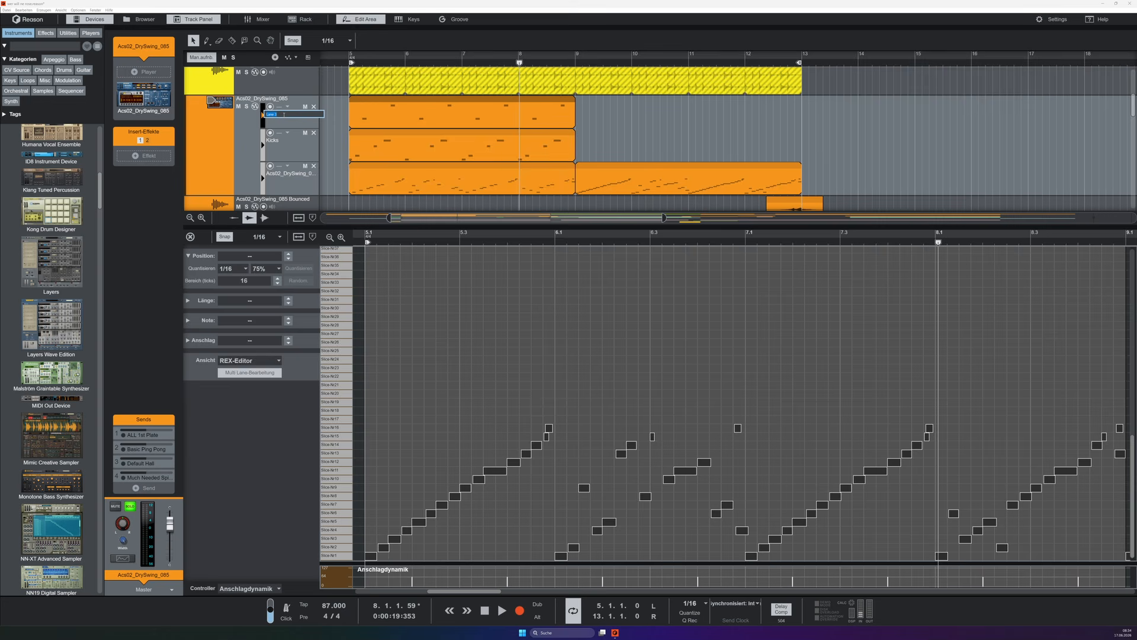
{"action": "type", "text": "s"}
Move all notes of slices 2, 6, 10, 13, 15 and 16 from the original loop clip to a new lane.
{"action": "double_click", "coordinate": [379, 180]}
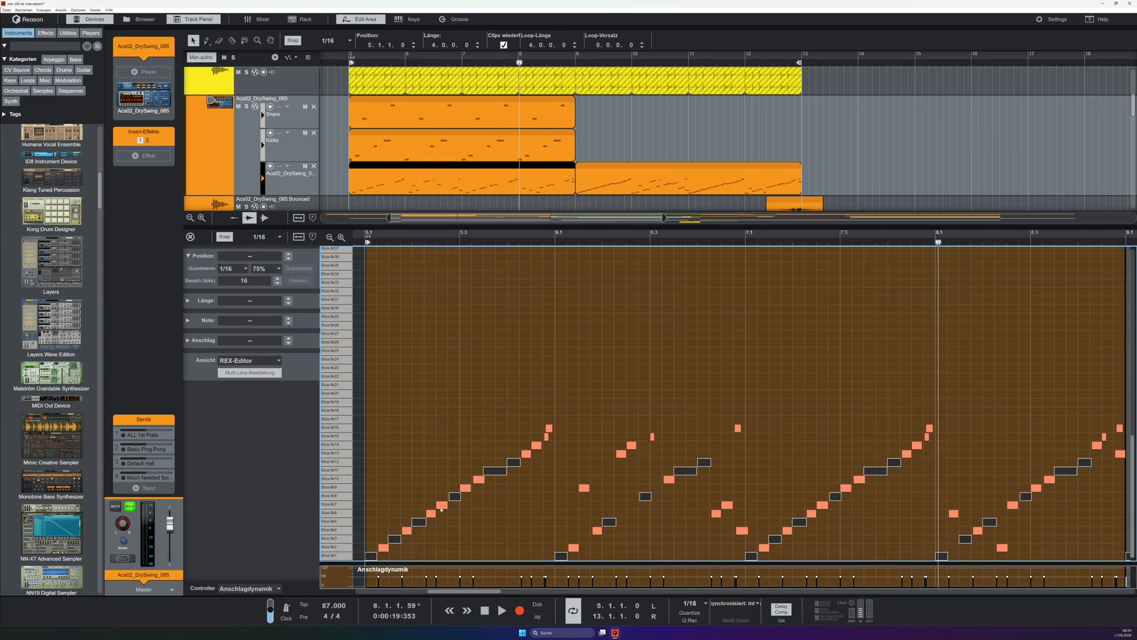
{"action": "left_click", "coordinate": [342, 547]}
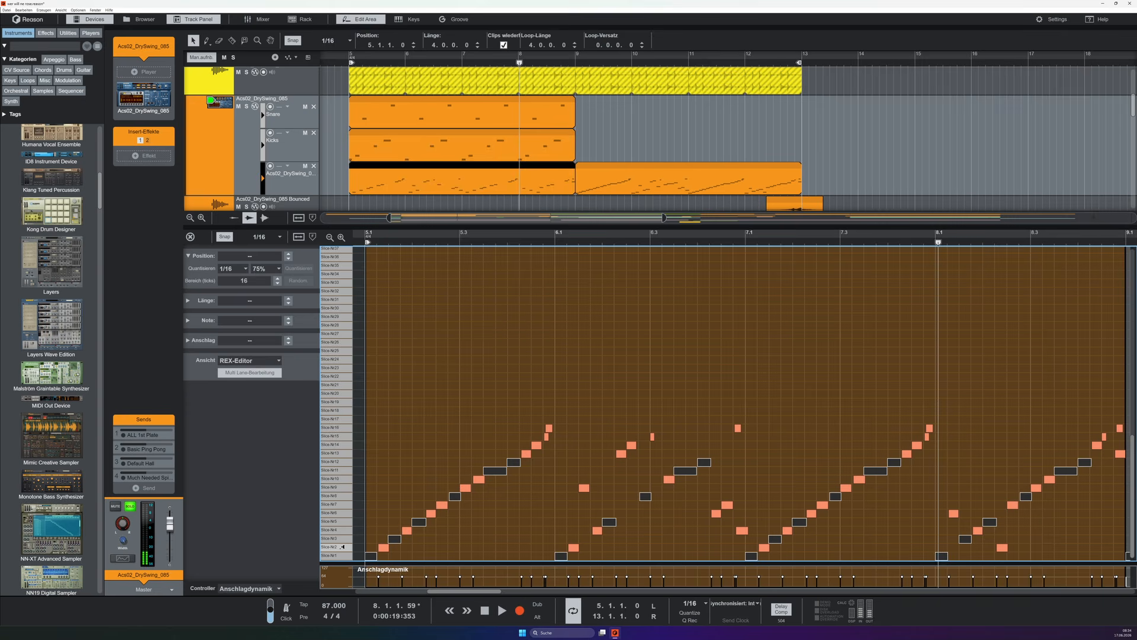
{"action": "left_click", "coordinate": [347, 513]}
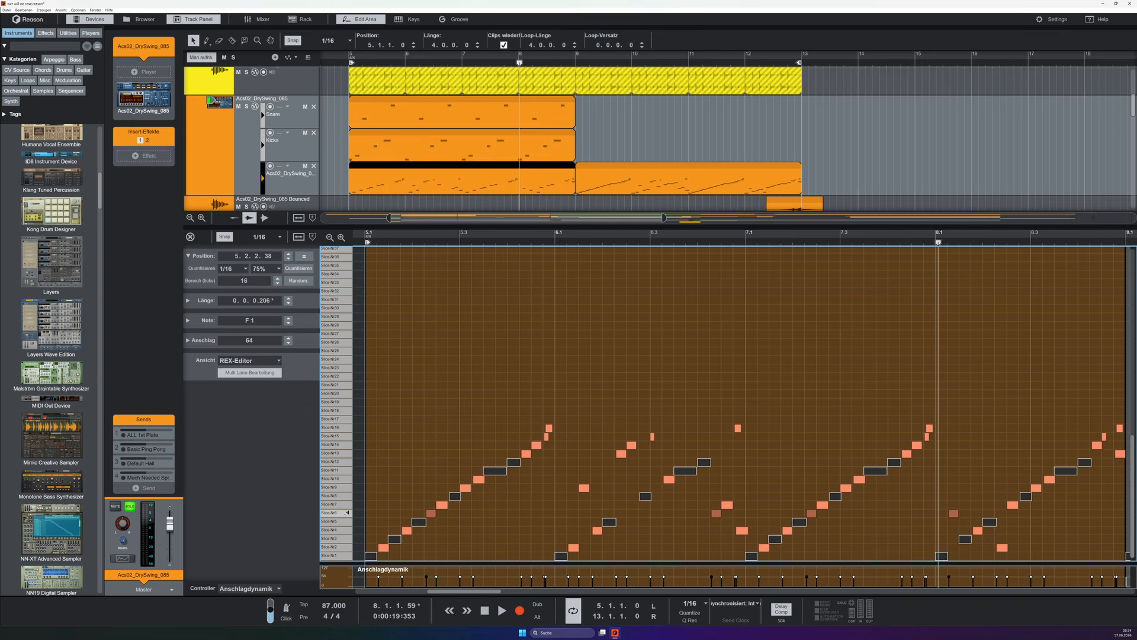
{"action": "left_click", "coordinate": [342, 546], "text": "shift"}
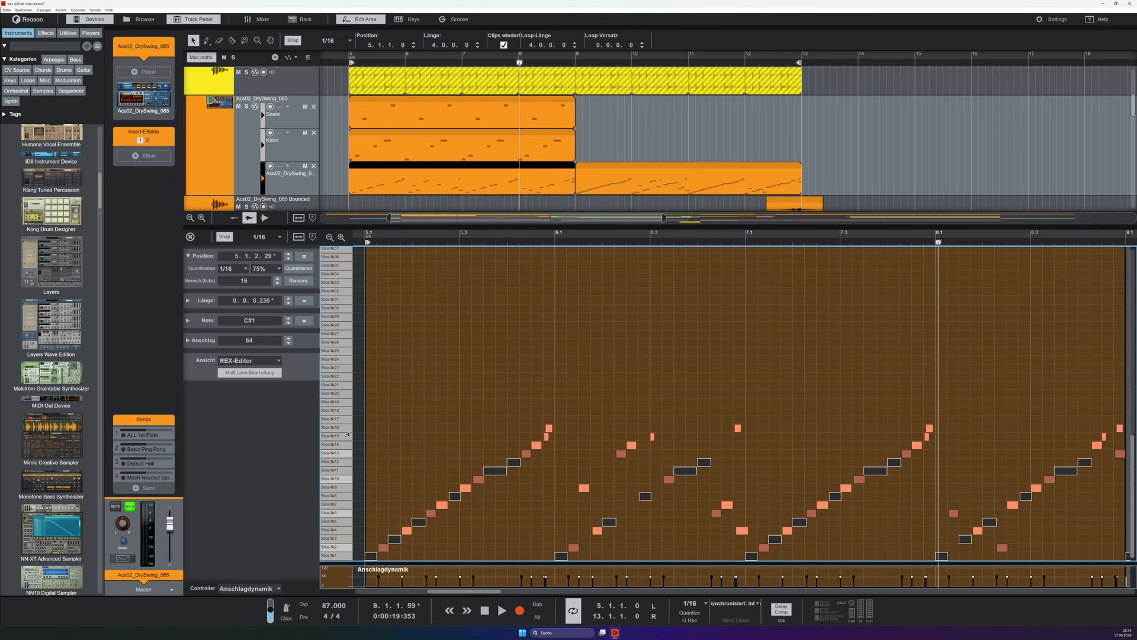
{"action": "left_click", "coordinate": [347, 435], "text": "shift"}
{"action": "left_click", "coordinate": [347, 428], "text": "shift"}
{"action": "left_click", "coordinate": [347, 436], "text": "shift"}
{"action": "right_click", "coordinate": [384, 435]}
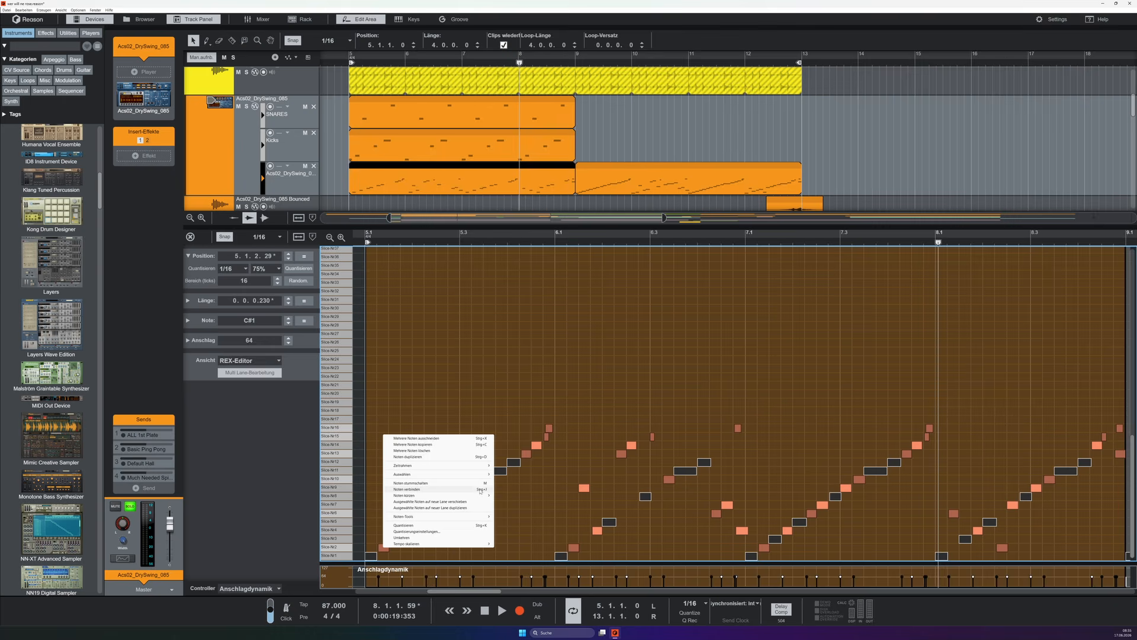
{"action": "left_click", "coordinate": [429, 501]}
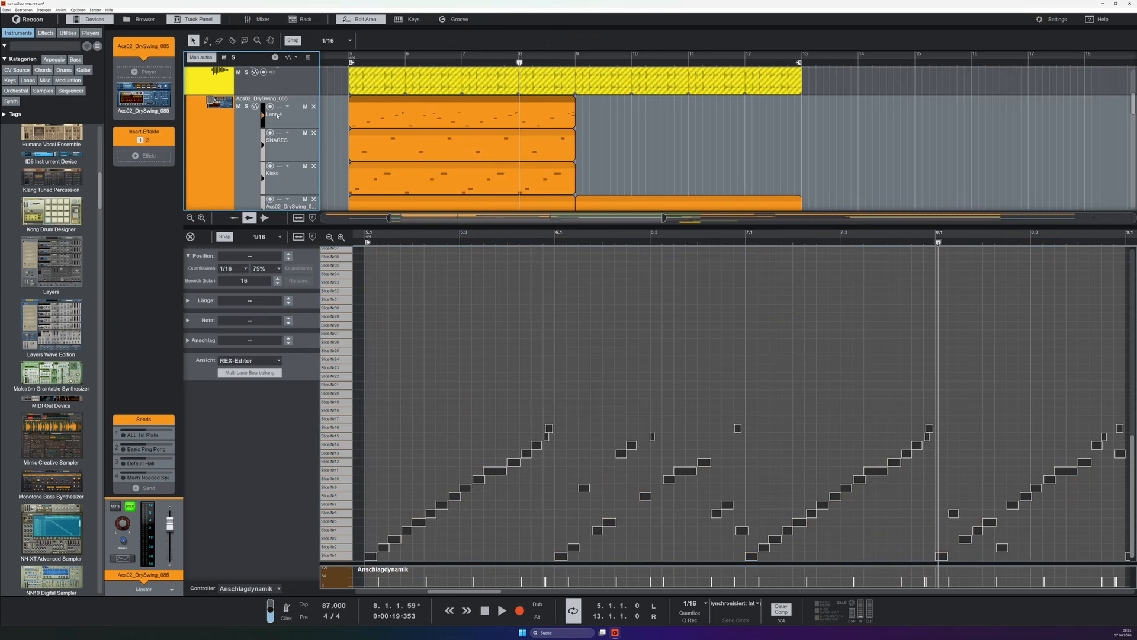
Rename the new uppermost lane of the Acs02_DrySwing_085 instrument track as RIMS.
{"action": "double_click", "coordinate": [276, 114]}
{"action": "type", "text": "RIMS"}
{"action": "key", "text": "Return"}
Show the original loop clip's remaining notes in the REX editor and audition slices 4, 9 and 14.
{"action": "scroll", "coordinate": [432, 178], "scroll_direction": "down", "scroll_amount": 1}
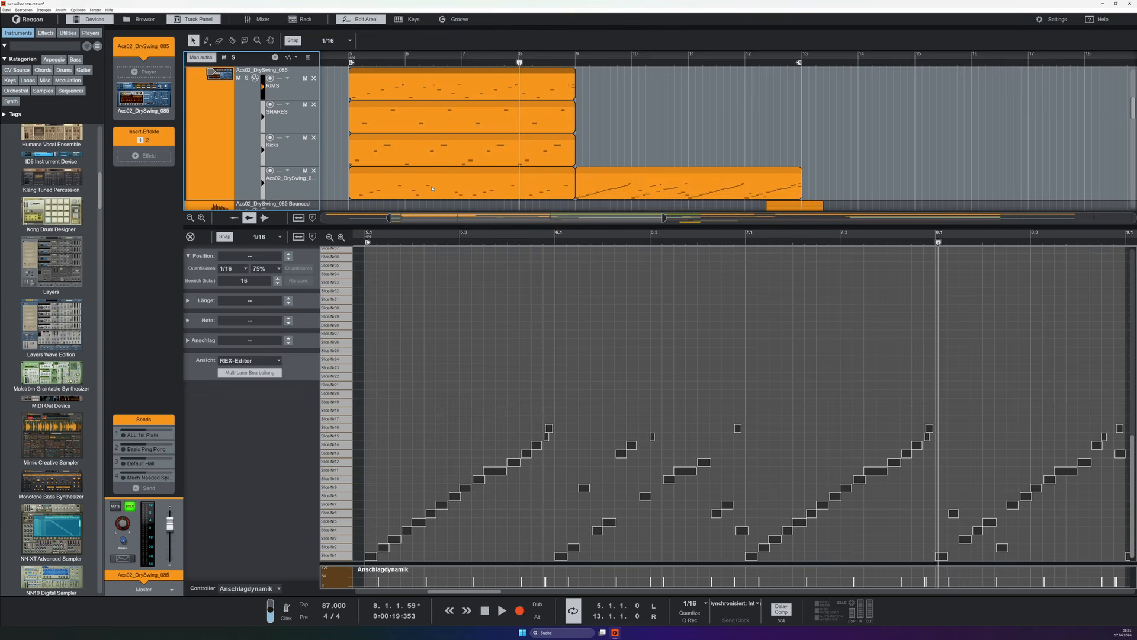
{"action": "left_click", "coordinate": [432, 189]}
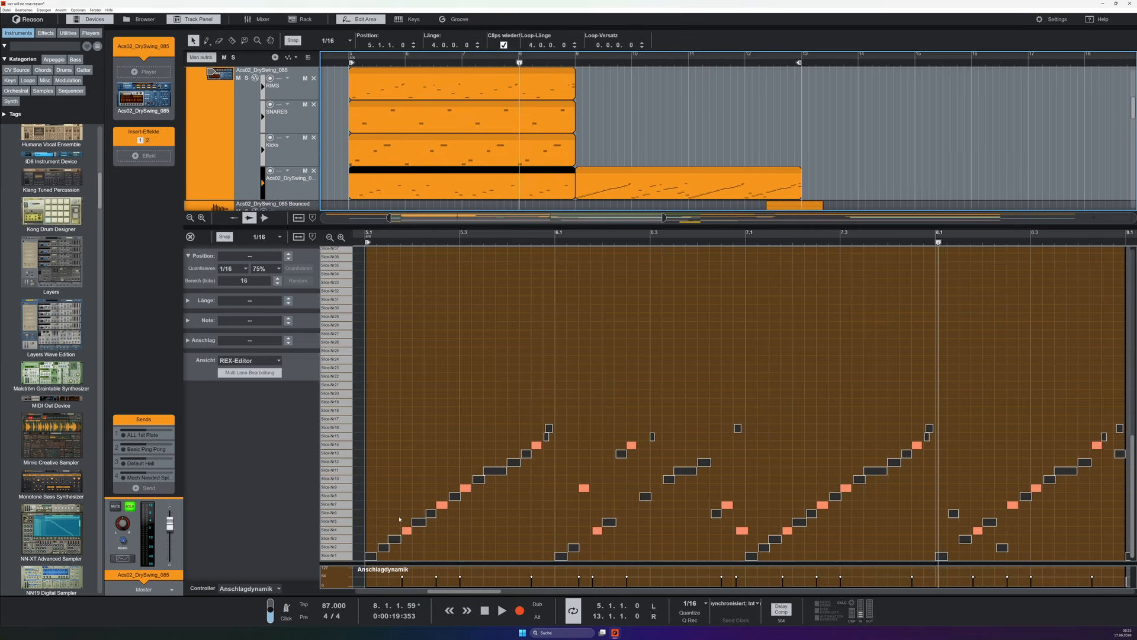
{"action": "left_click", "coordinate": [348, 528]}
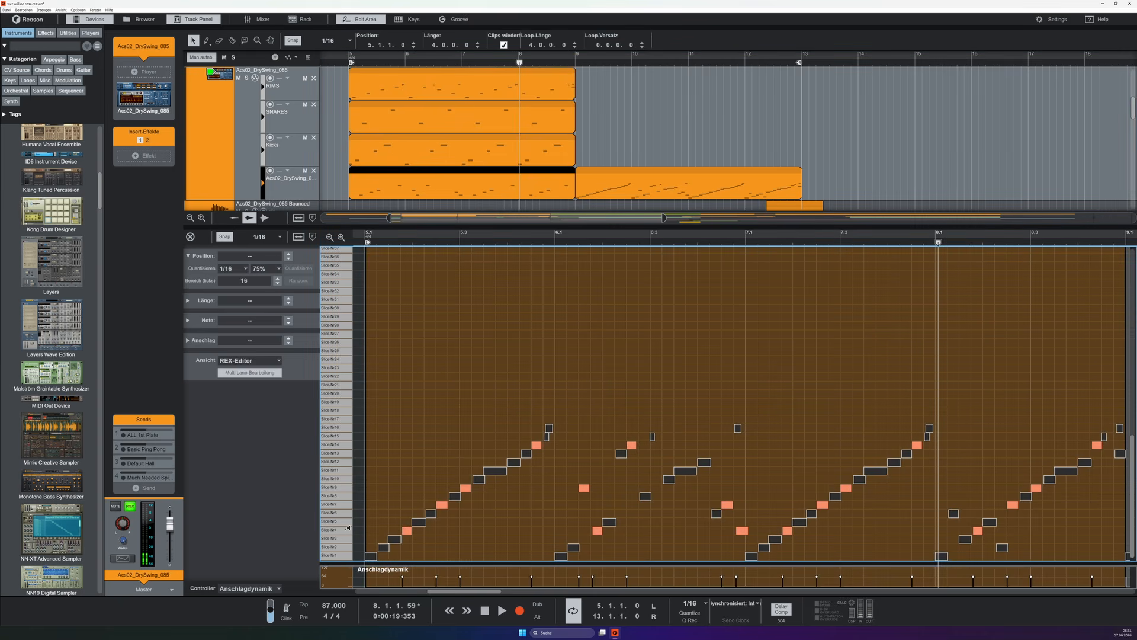
{"action": "left_click", "coordinate": [350, 487]}
{"action": "left_click", "coordinate": [351, 444]}
Rename the original Acs02_DrySwing_085 lane as Hihats.
{"action": "left_click", "coordinate": [280, 181]}
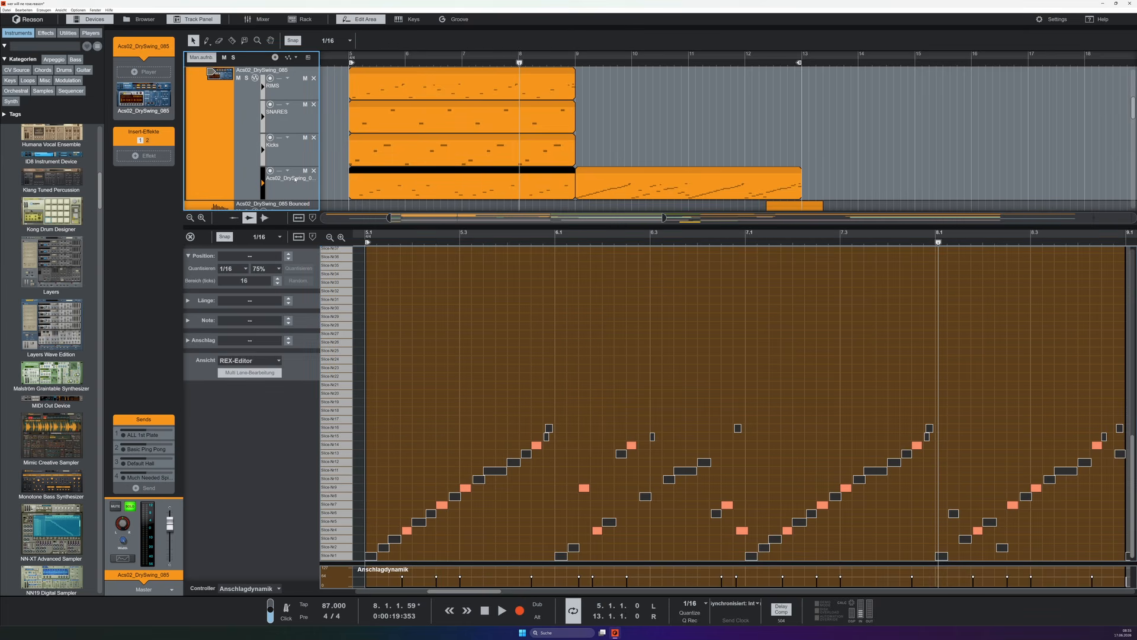
{"action": "double_click", "coordinate": [284, 178]}
{"action": "type", "text": "H"}
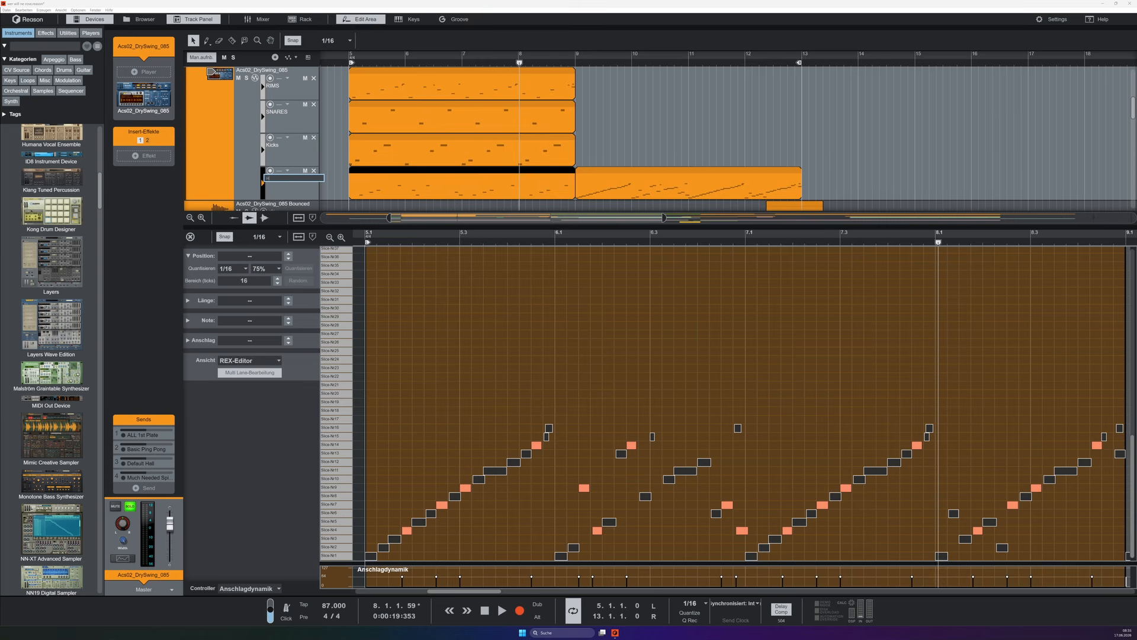
{"action": "type", "text": "ihats"}
{"action": "key", "text": "Return"}
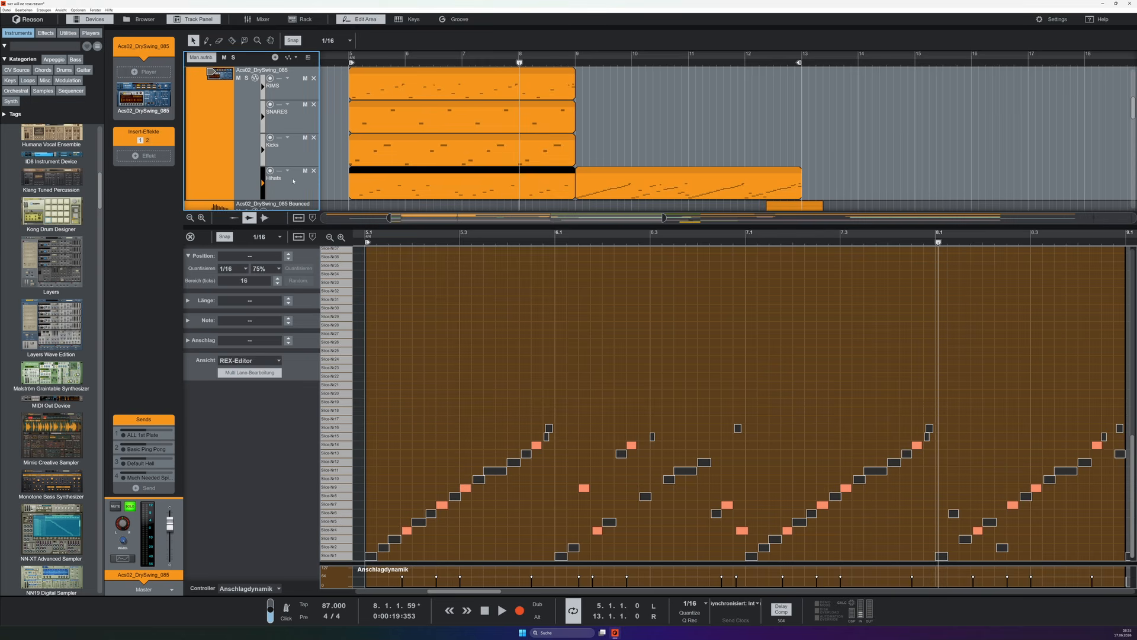
Close the note editor, delete the Hihats lane's unsplit clip at bar 9, and loop the four lane clips out to bar 13.
{"action": "left_click", "coordinate": [616, 185]}
{"action": "key", "text": "ctrl+e"}
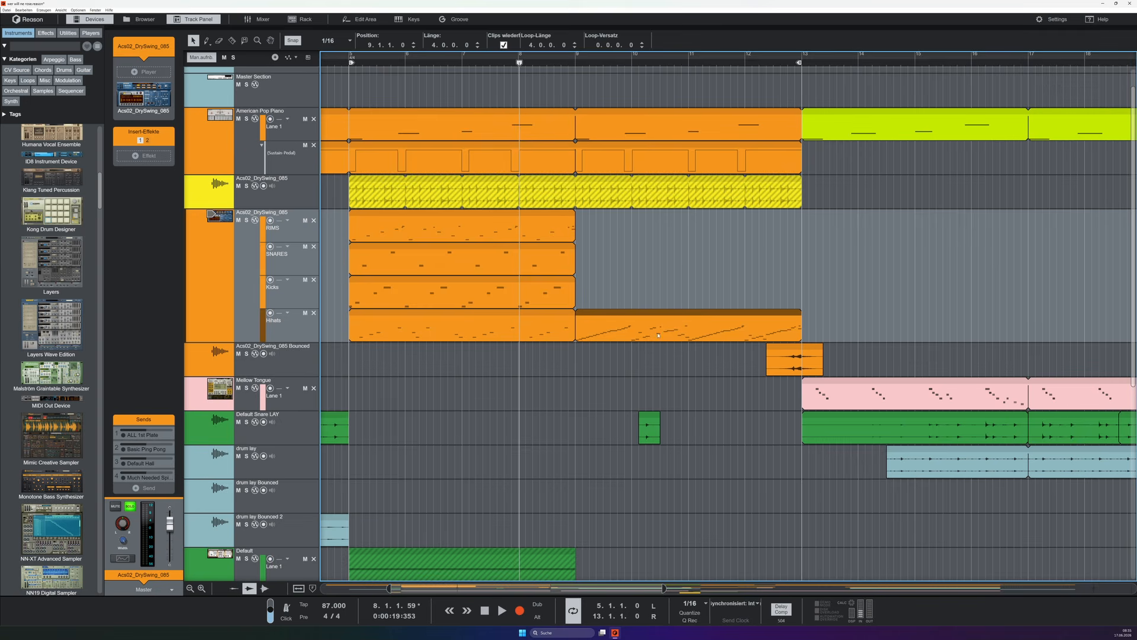
{"action": "key", "text": "Delete"}
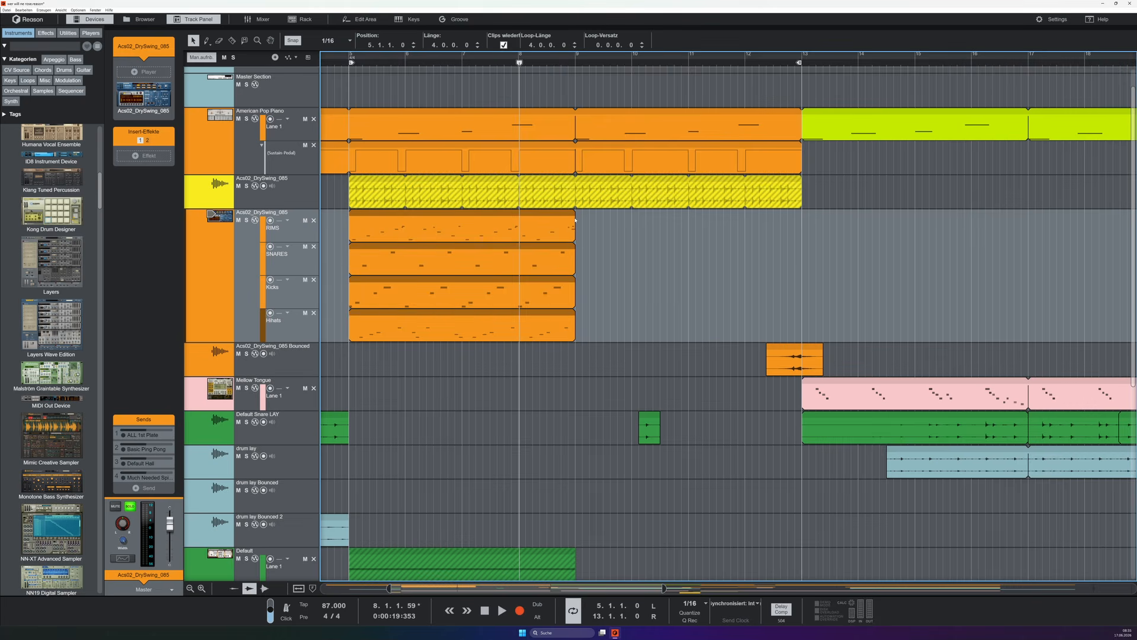
{"action": "left_click_drag", "start_coordinate": [576, 217], "coordinate": [803, 222]}
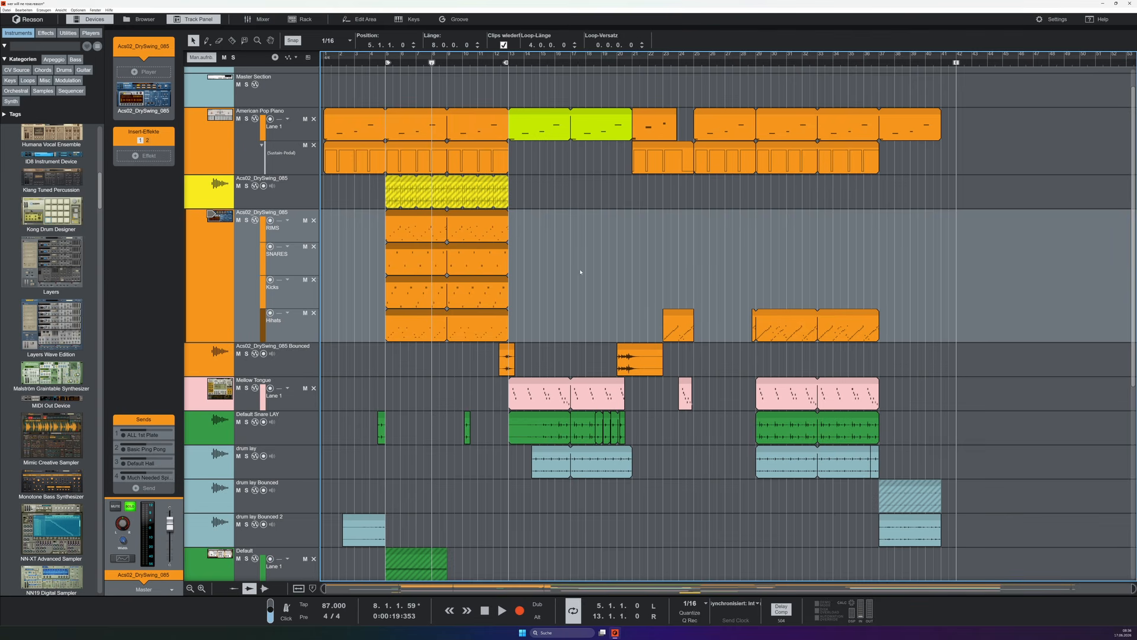
Replace the old loop clips with copies of the four lane clips, two bars long at bar 23 and spanning bars 29 to 37.
{"action": "left_click", "coordinate": [721, 300]}
{"action": "left_click_drag", "start_coordinate": [444, 237], "coordinate": [592, 237]}
{"action": "left_click_drag", "start_coordinate": [623, 238], "coordinate": [685, 238]}
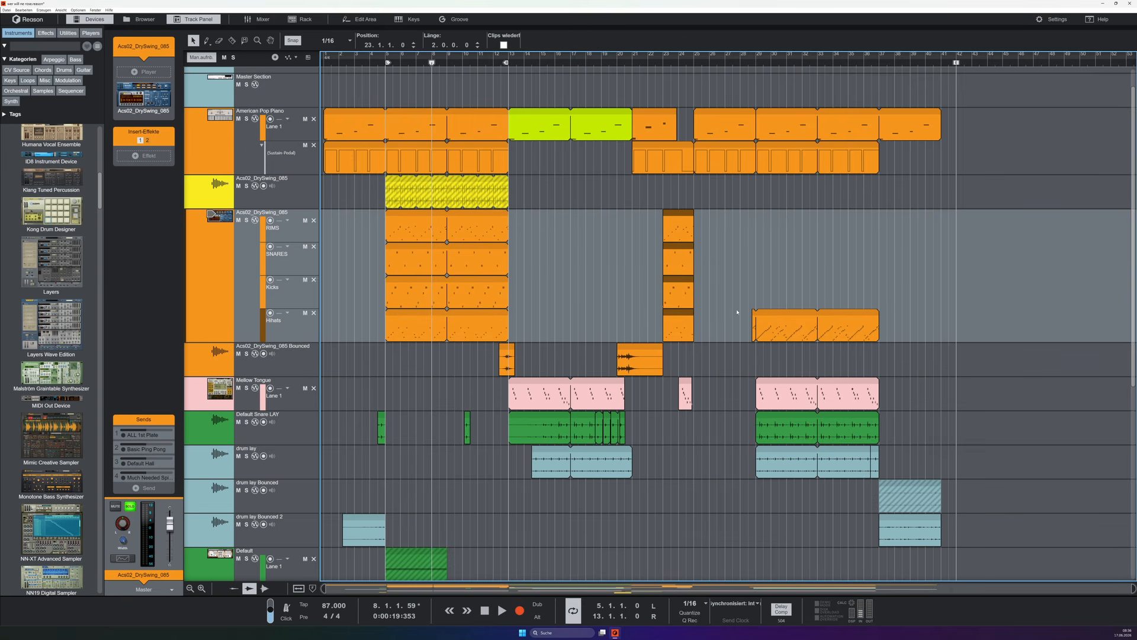
{"action": "left_click_drag", "start_coordinate": [536, 214], "coordinate": [985, 228]}
{"action": "left_click_drag", "start_coordinate": [985, 228], "coordinate": [985, 225]}
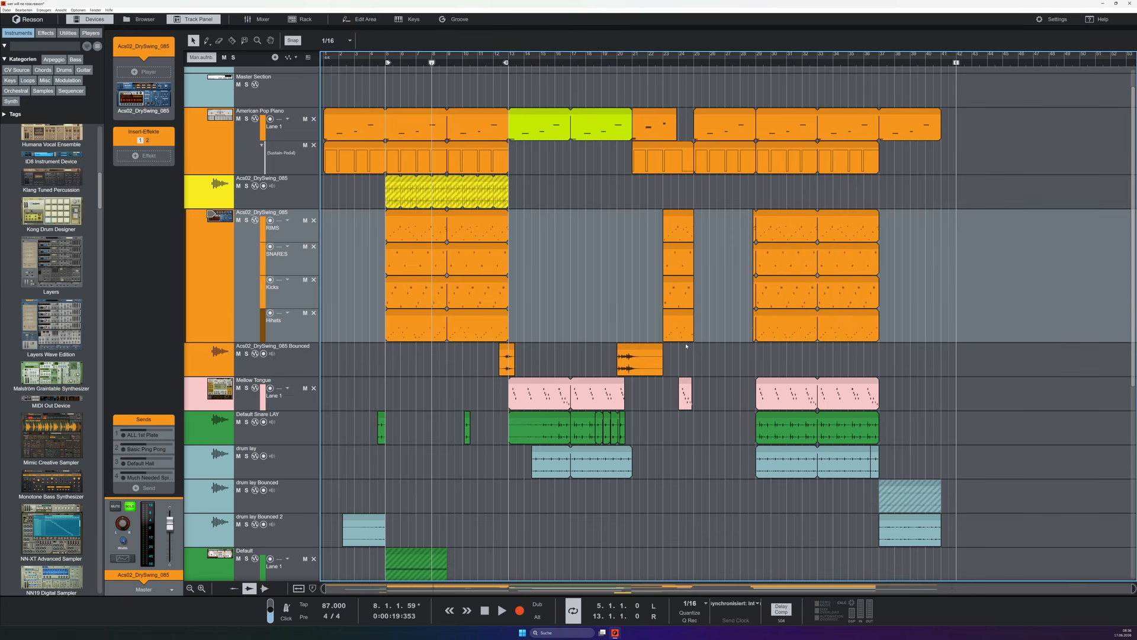
Move the Kicks lane above the RIMS lane in the drum loop track.
{"action": "scroll", "coordinate": [746, 298], "scroll_direction": "down", "scroll_amount": 1}
{"action": "scroll", "coordinate": [582, 306], "scroll_direction": "up", "scroll_amount": 2}
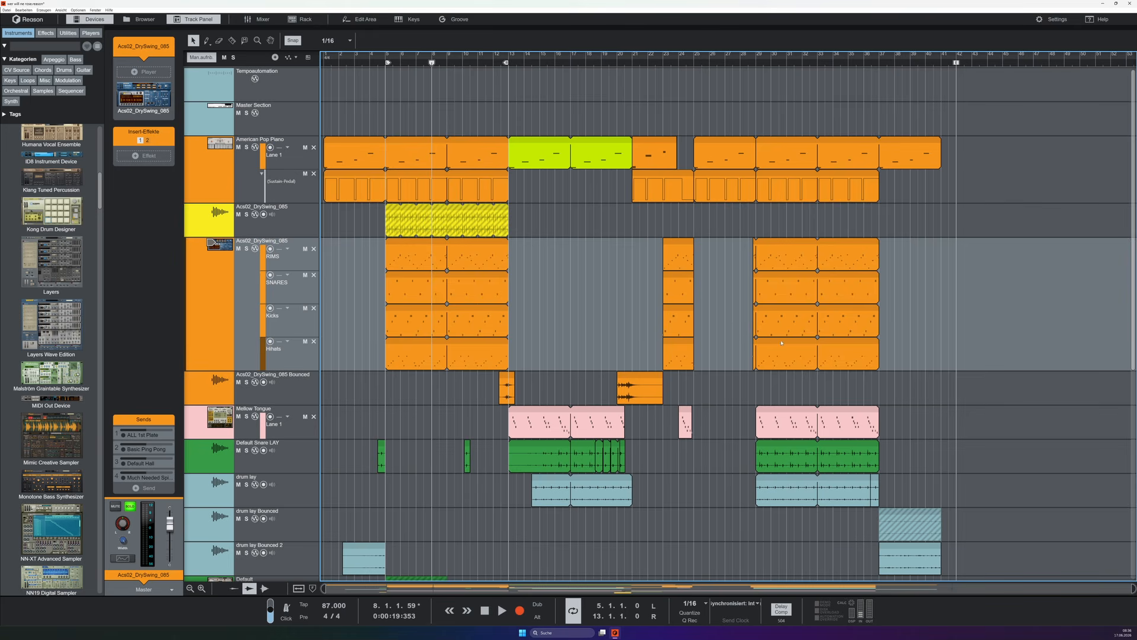
{"action": "mouse_move", "coordinate": [508, 293]}
{"action": "left_mouse_down"}
{"action": "mouse_move", "coordinate": [458, 292]}
{"action": "mouse_move", "coordinate": [508, 292]}
{"action": "left_mouse_up"}
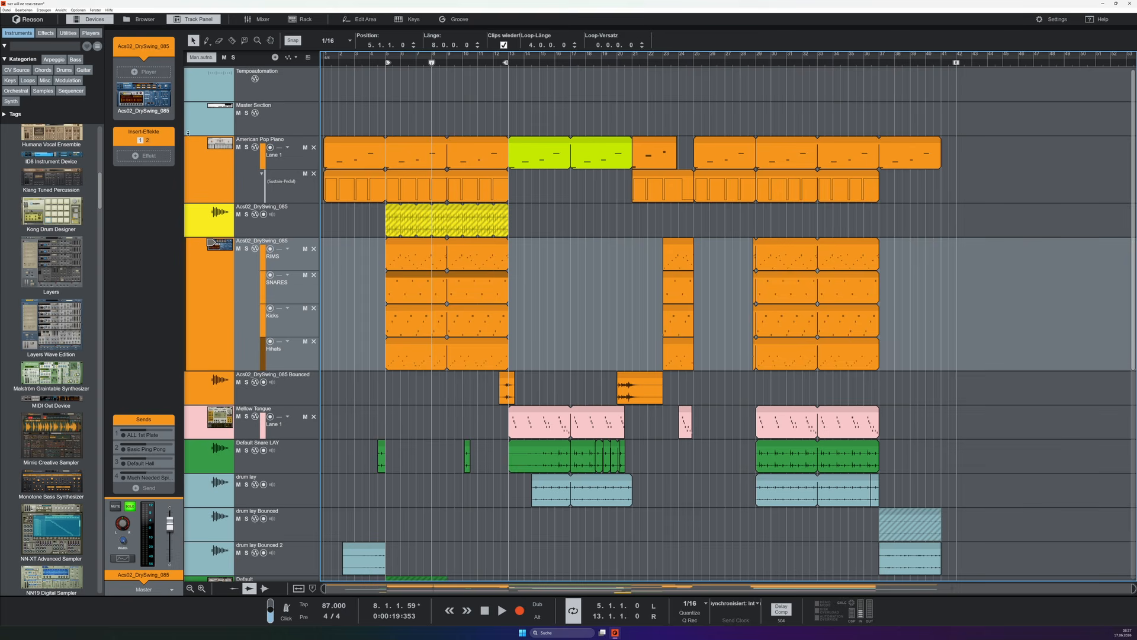
{"action": "left_click", "coordinate": [281, 334]}
{"action": "left_click_drag", "start_coordinate": [258, 329], "coordinate": [265, 259]}
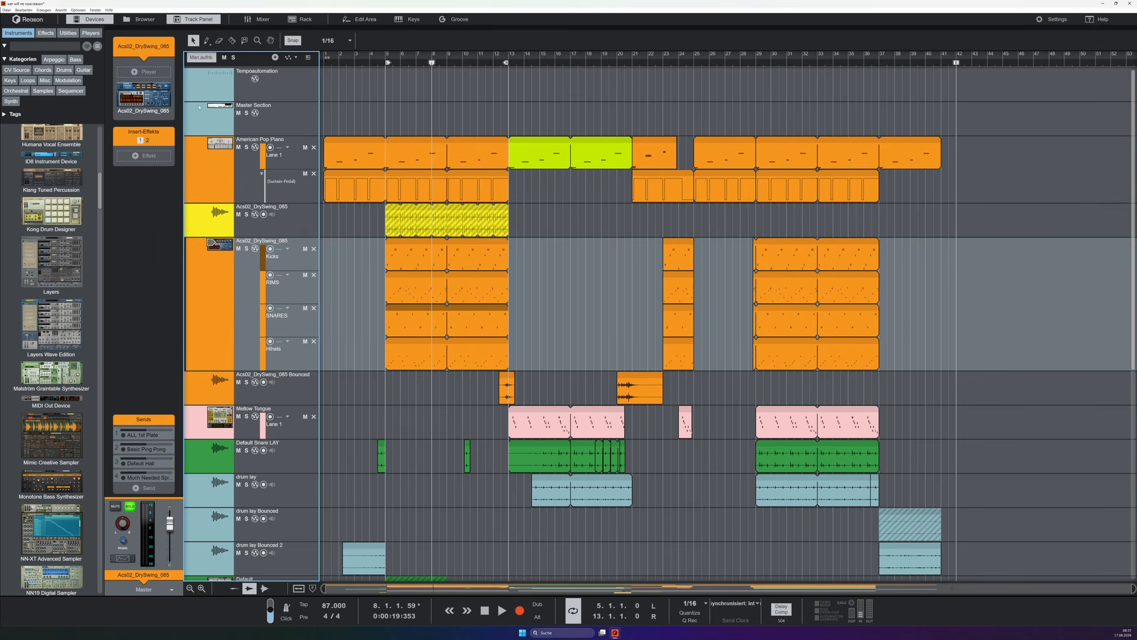
Open the drum loop's Dr. OctoRex in the separate rack window and enlarge the window to show the mix channels below it.
{"action": "left_click", "coordinate": [167, 112]}
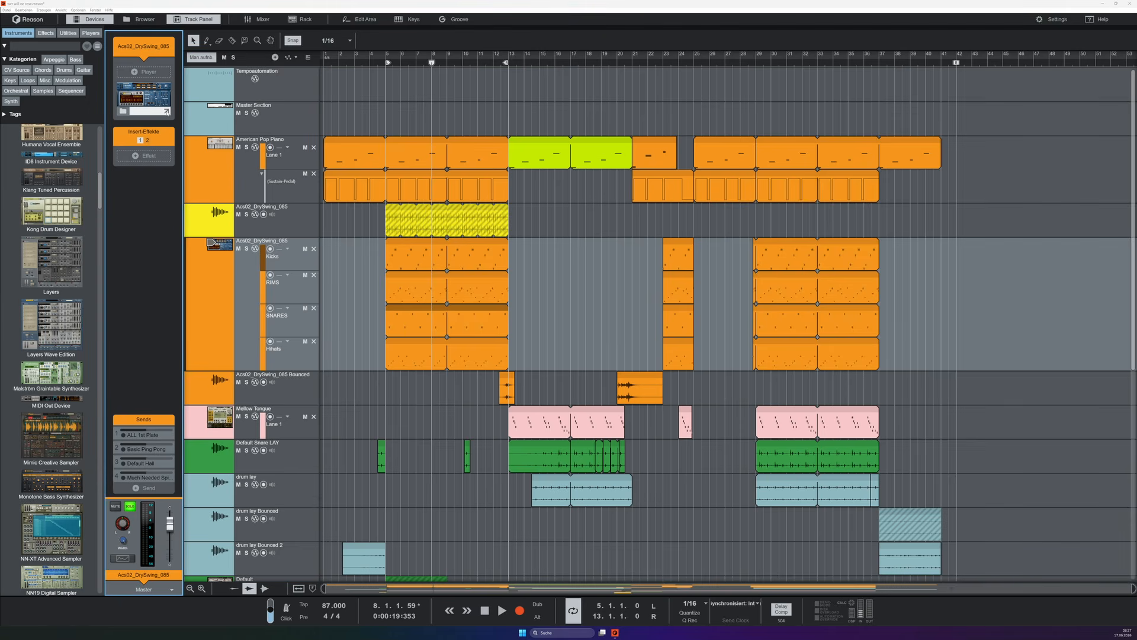
{"action": "left_click_drag", "start_coordinate": [888, 192], "coordinate": [779, 91]}
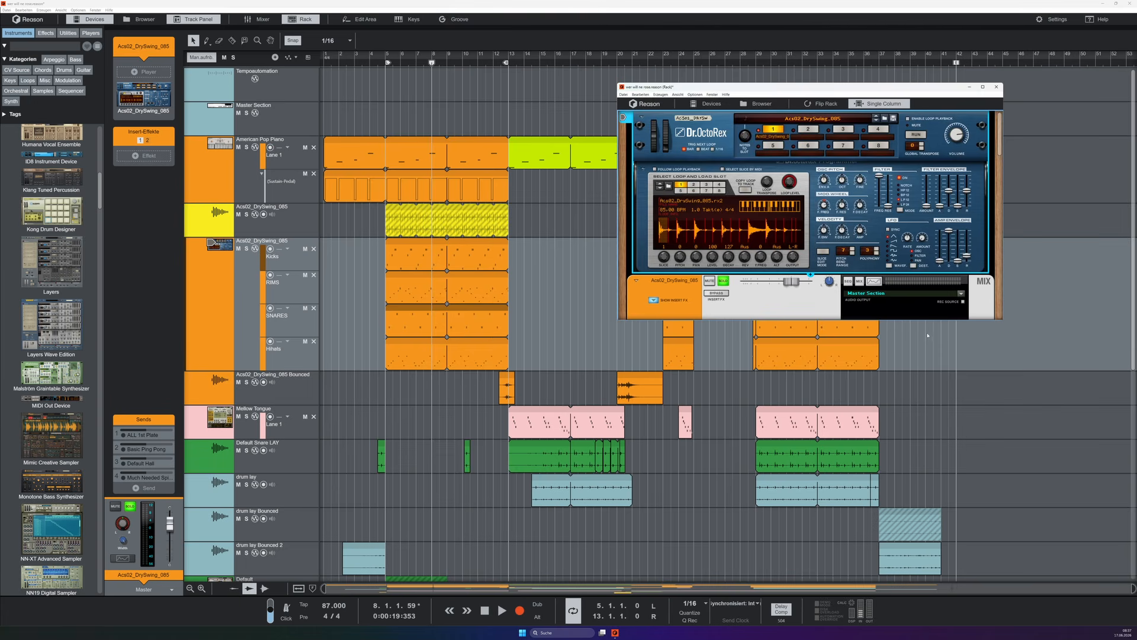
{"action": "left_click_drag", "start_coordinate": [1001, 319], "coordinate": [1016, 430]}
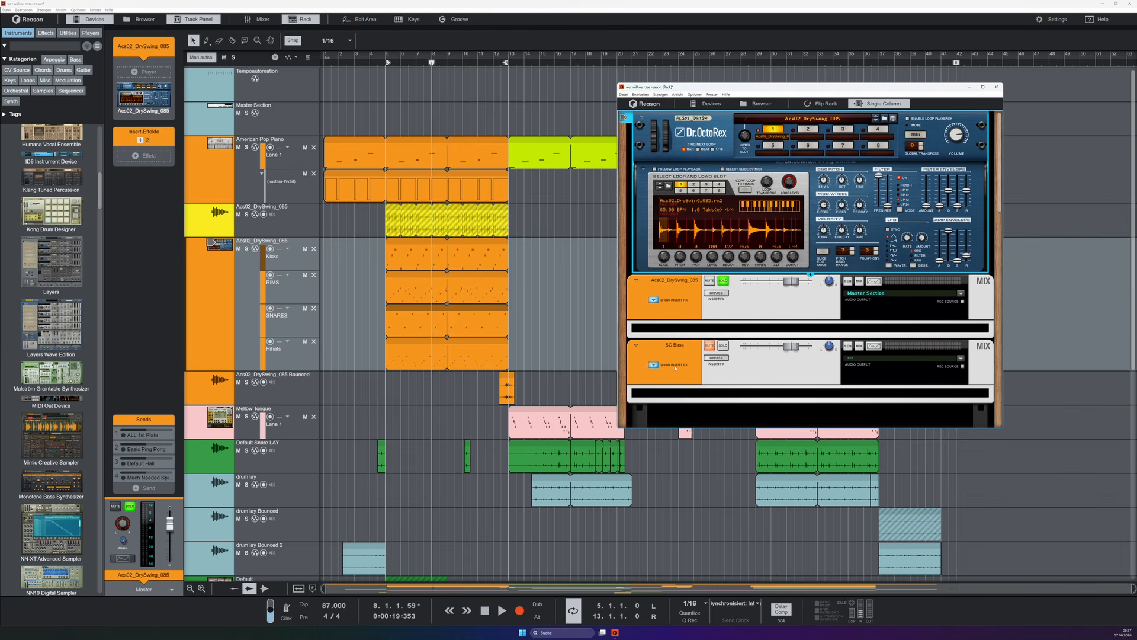
Flip the rack to its rear and route the first two pairs of Dr. OctoRex slice outputs to new mix channels.
{"action": "key", "text": "Tab"}
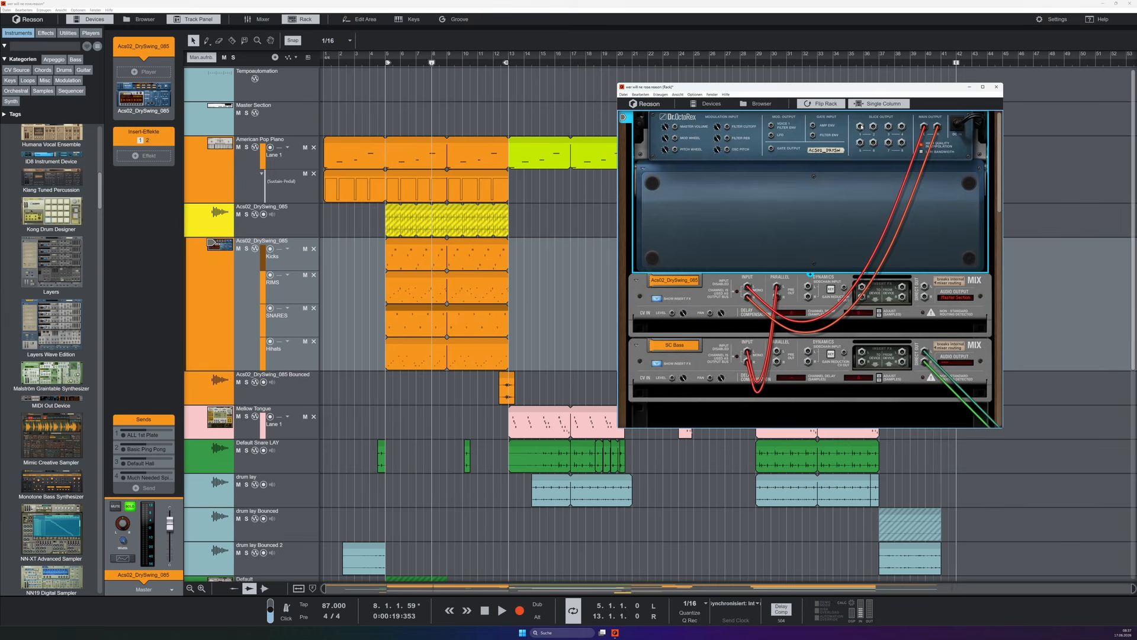
{"action": "right_click", "coordinate": [860, 126]}
{"action": "left_click", "coordinate": [883, 201]}
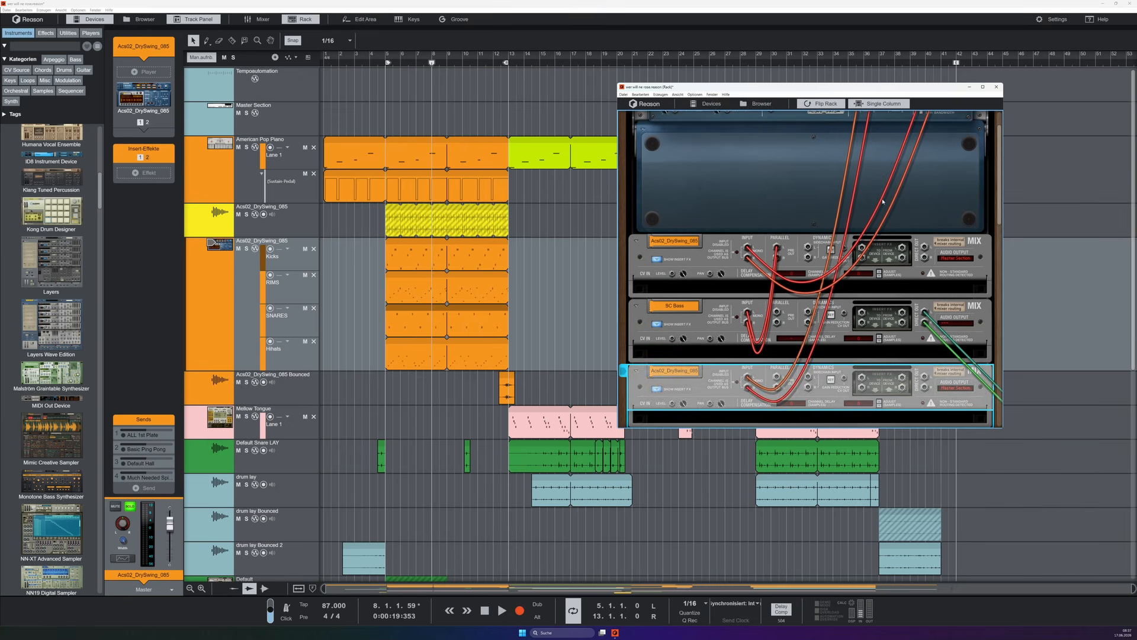
{"action": "scroll", "coordinate": [883, 201], "scroll_direction": "up", "scroll_amount": 1}
{"action": "right_click", "coordinate": [894, 125]}
{"action": "left_click", "coordinate": [906, 133]}
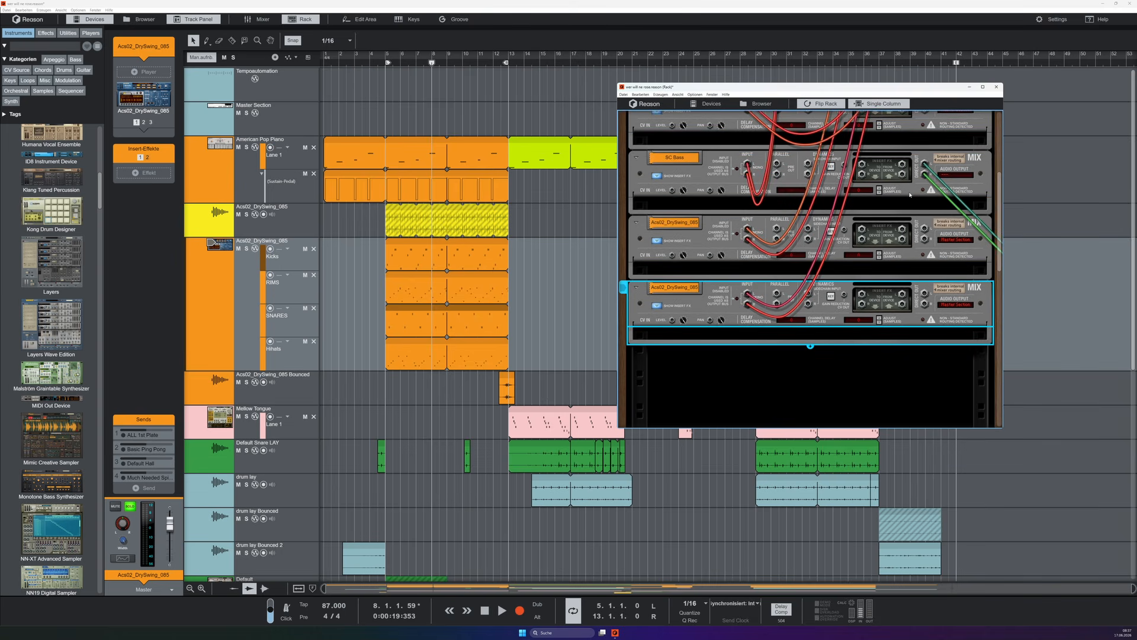
Route the third pair of Dr. OctoRex slice outputs to another new mix channel and flip the rack back to its front.
{"action": "scroll", "coordinate": [899, 252], "scroll_direction": "up", "scroll_amount": 3}
{"action": "scroll", "coordinate": [747, 289], "scroll_direction": "down", "scroll_amount": 3}
{"action": "scroll", "coordinate": [932, 193], "scroll_direction": "up", "scroll_amount": 5}
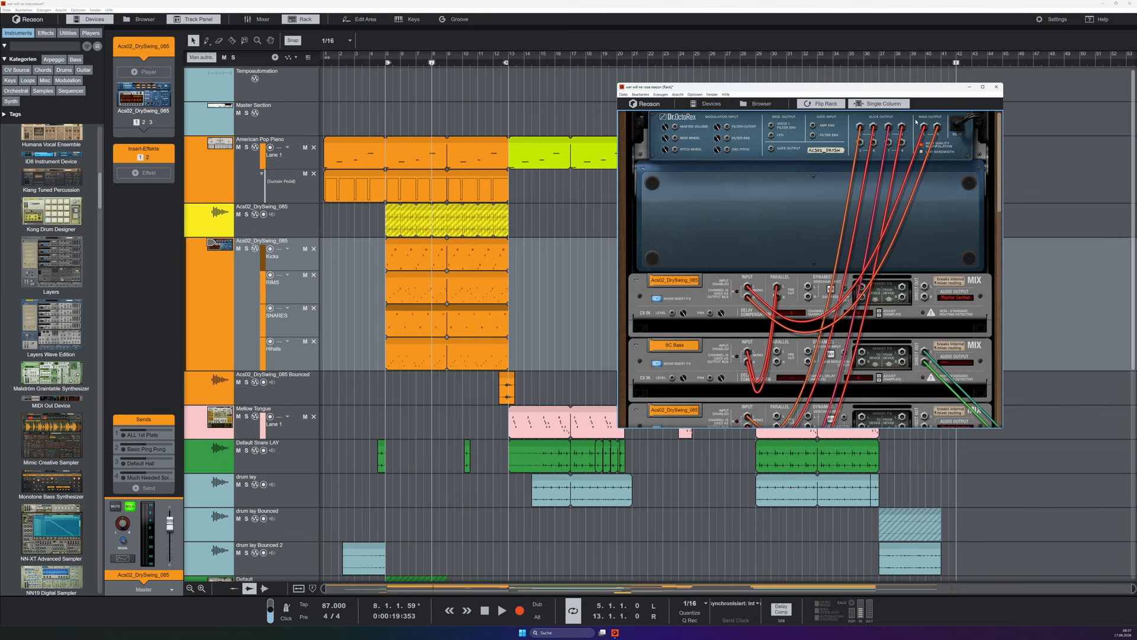
{"action": "right_click", "coordinate": [861, 142]}
{"action": "left_click", "coordinate": [883, 145]}
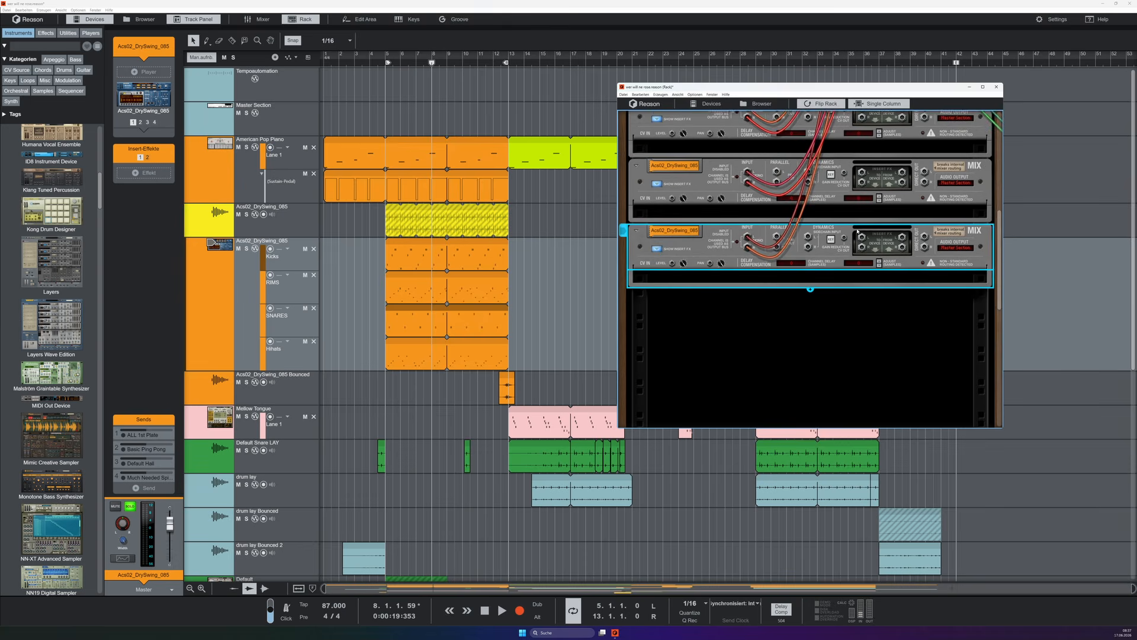
{"action": "scroll", "coordinate": [830, 276], "scroll_direction": "up", "scroll_amount": 5}
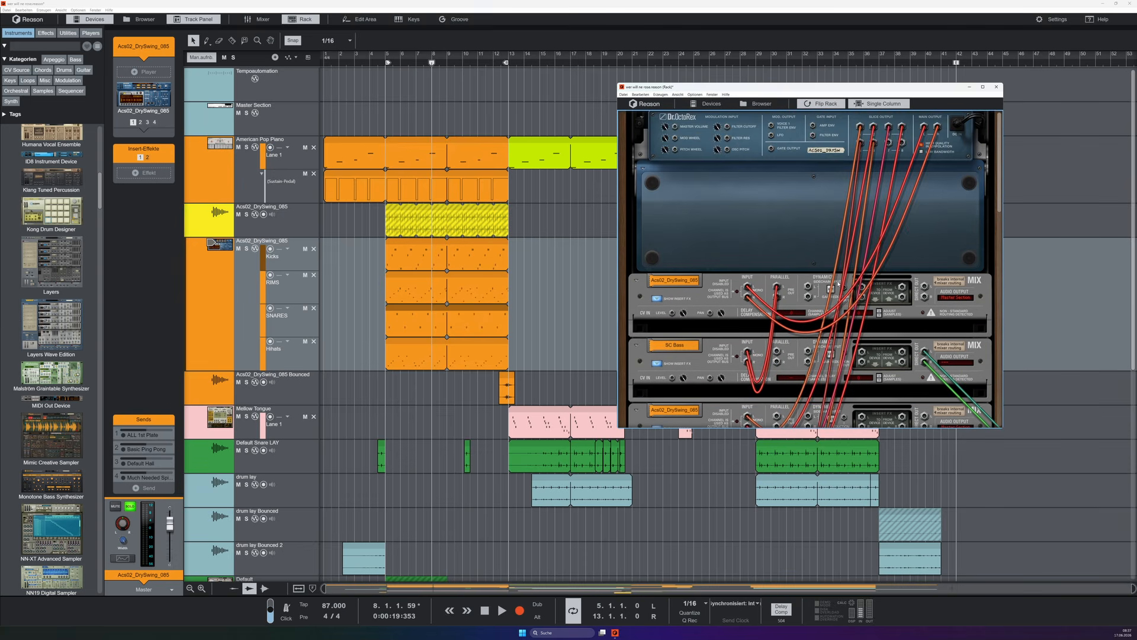
{"action": "key", "text": "Tab"}
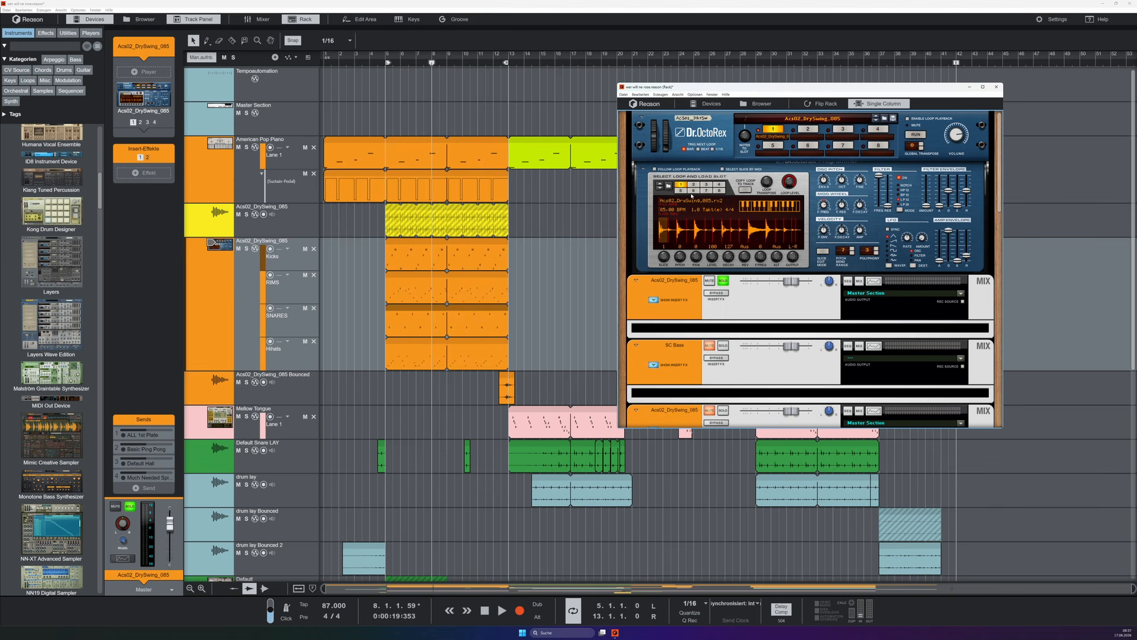
Open the first RIMS clip in the REX editor and enable Select Slice by MIDI on the Dr. OctoRex.
{"action": "left_click", "coordinate": [282, 293]}
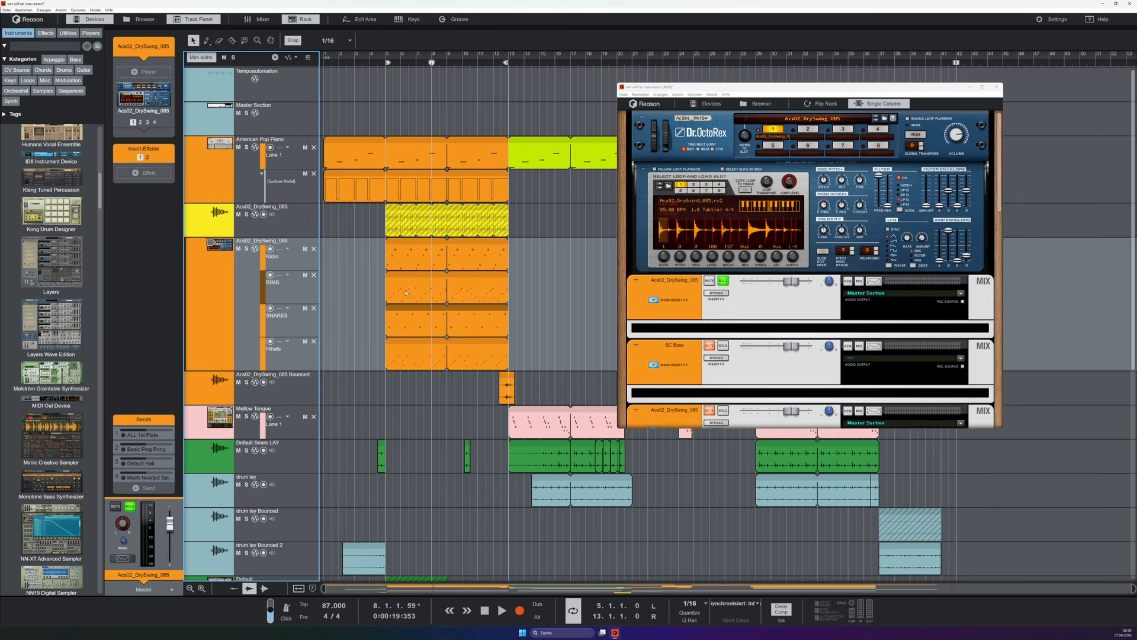
{"action": "double_click", "coordinate": [407, 293]}
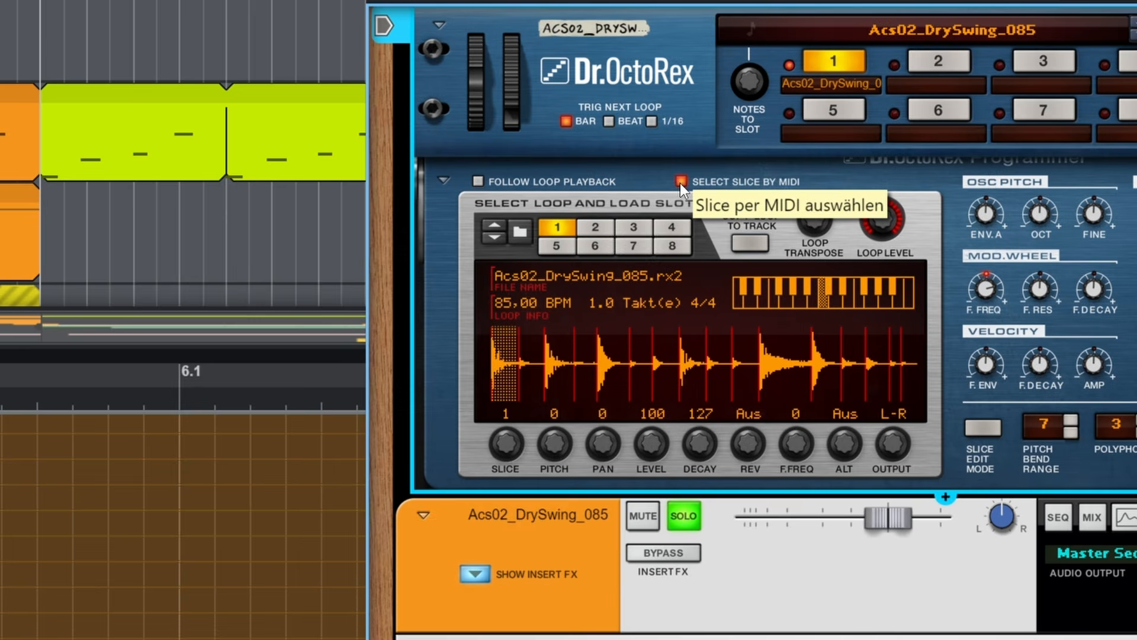
{"action": "left_click", "coordinate": [681, 181]}
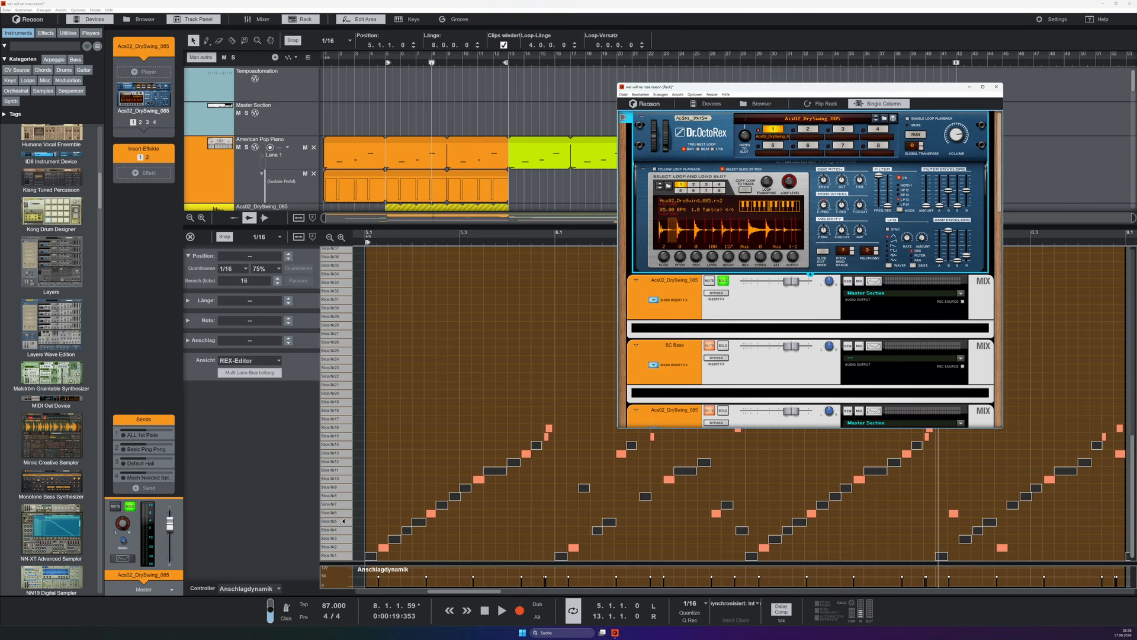
Audition the RIMS slices in the REX editor and set each one's Dr. OctoRex slice output to 1-2.
{"action": "left_click", "coordinate": [350, 513]}
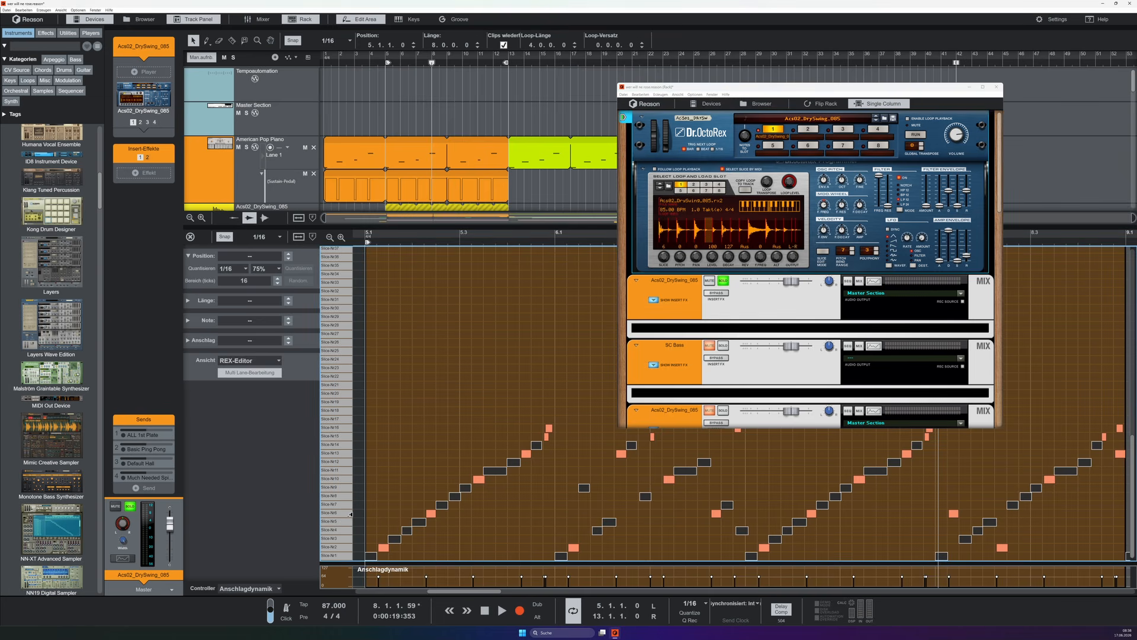
{"action": "left_click", "coordinate": [793, 258]}
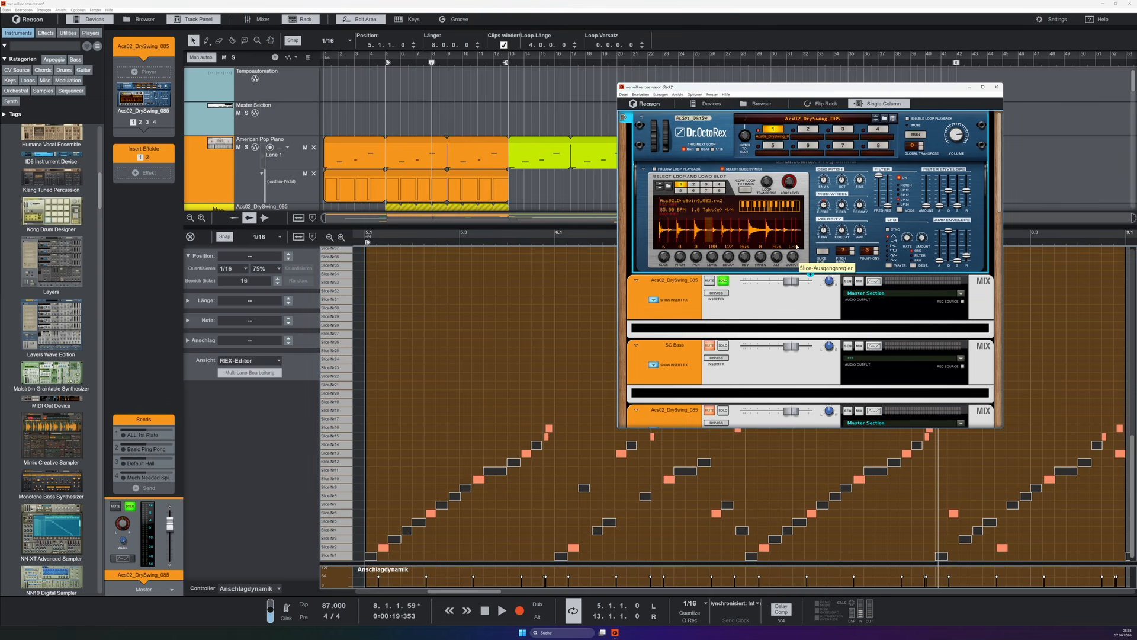
{"action": "left_click", "coordinate": [348, 479]}
{"action": "left_click", "coordinate": [798, 252]}
{"action": "left_click", "coordinate": [794, 234]}
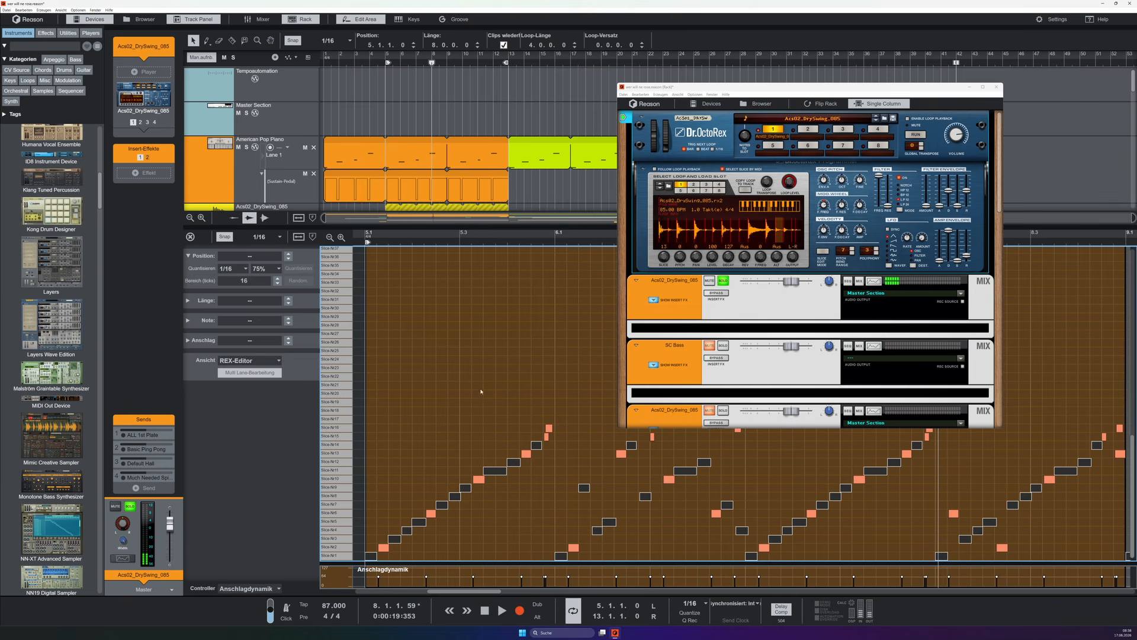
{"action": "left_click", "coordinate": [794, 256]}
{"action": "left_click", "coordinate": [349, 437]}
{"action": "left_click", "coordinate": [793, 256]}
{"action": "left_click", "coordinate": [349, 428]}
{"action": "left_click", "coordinate": [791, 256]}
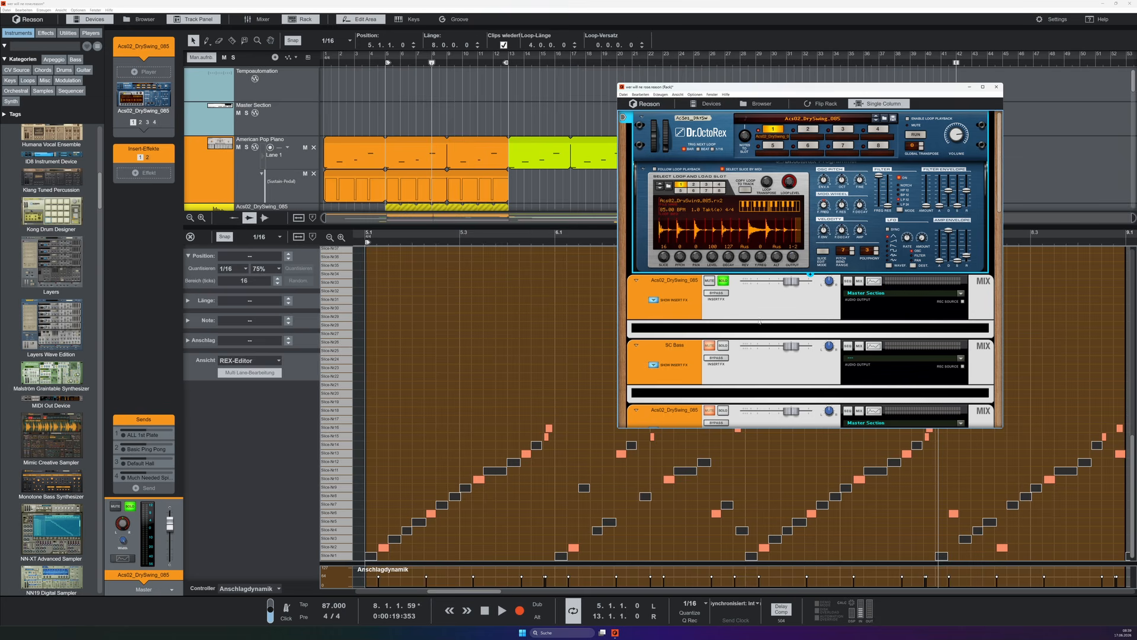
Solo the first new mix channel below SC Bass during playback, rename it RIMS, then stop playback and remove the solo.
{"action": "scroll", "coordinate": [734, 318], "scroll_direction": "down", "scroll_amount": 3}
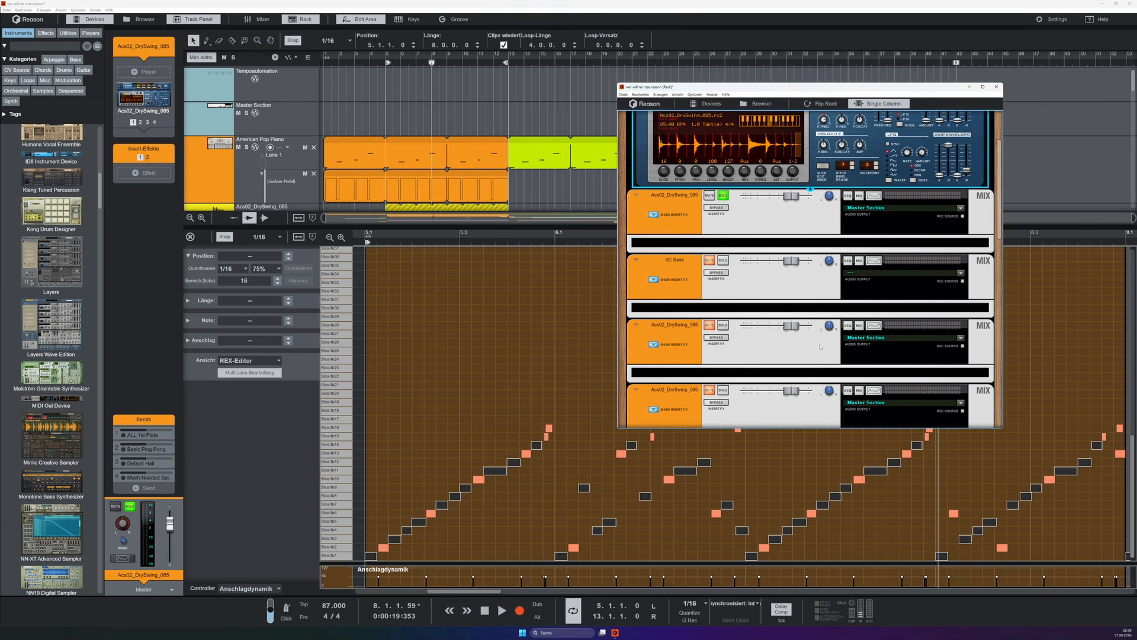
{"action": "left_click", "coordinate": [727, 326]}
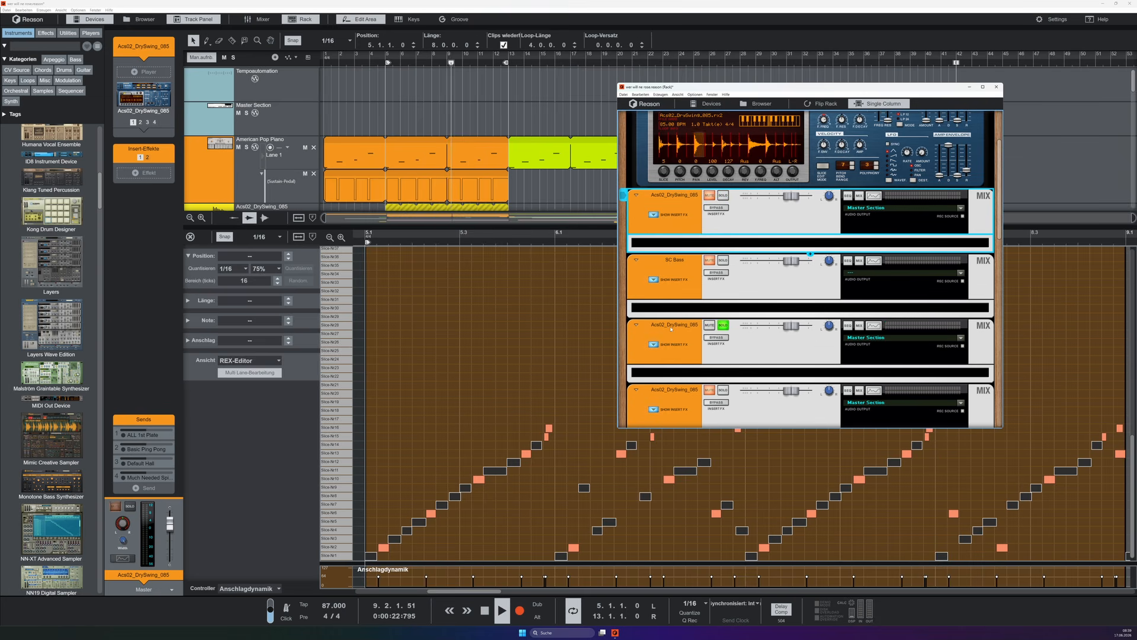
{"action": "double_click", "coordinate": [672, 325]}
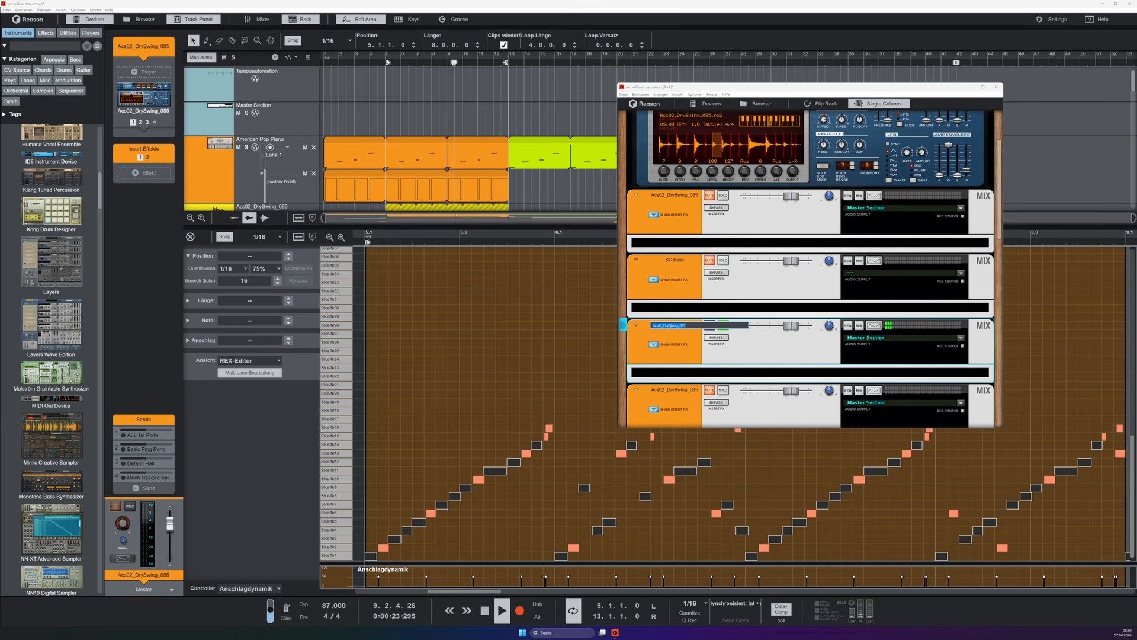
{"action": "type", "text": "RIM"}
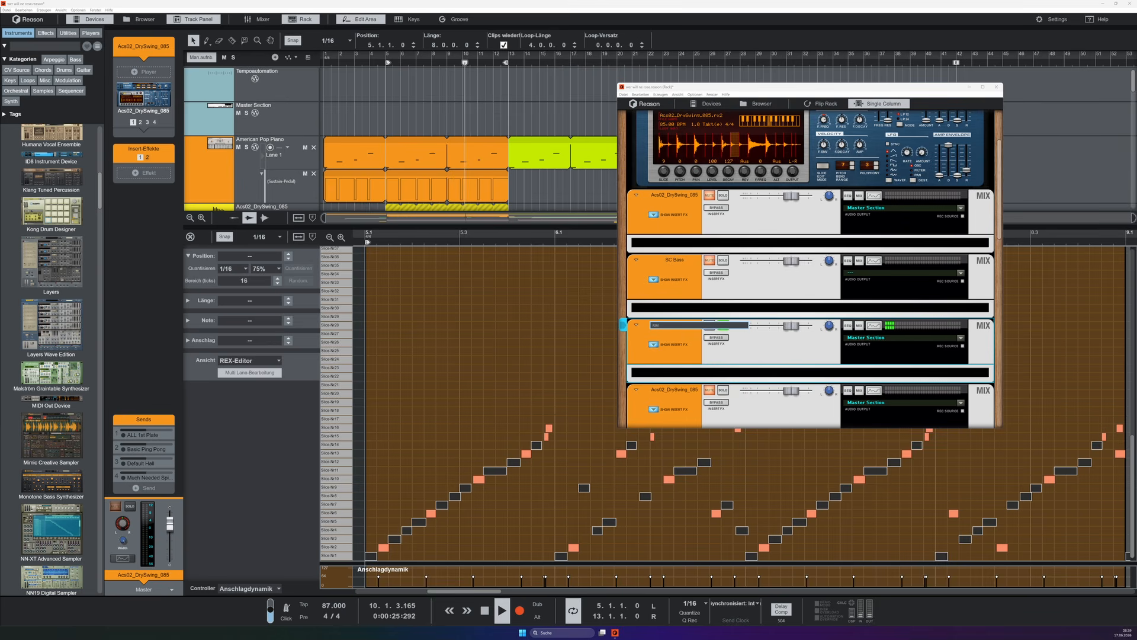
{"action": "type", "text": "S"}
{"action": "key", "text": "Return"}
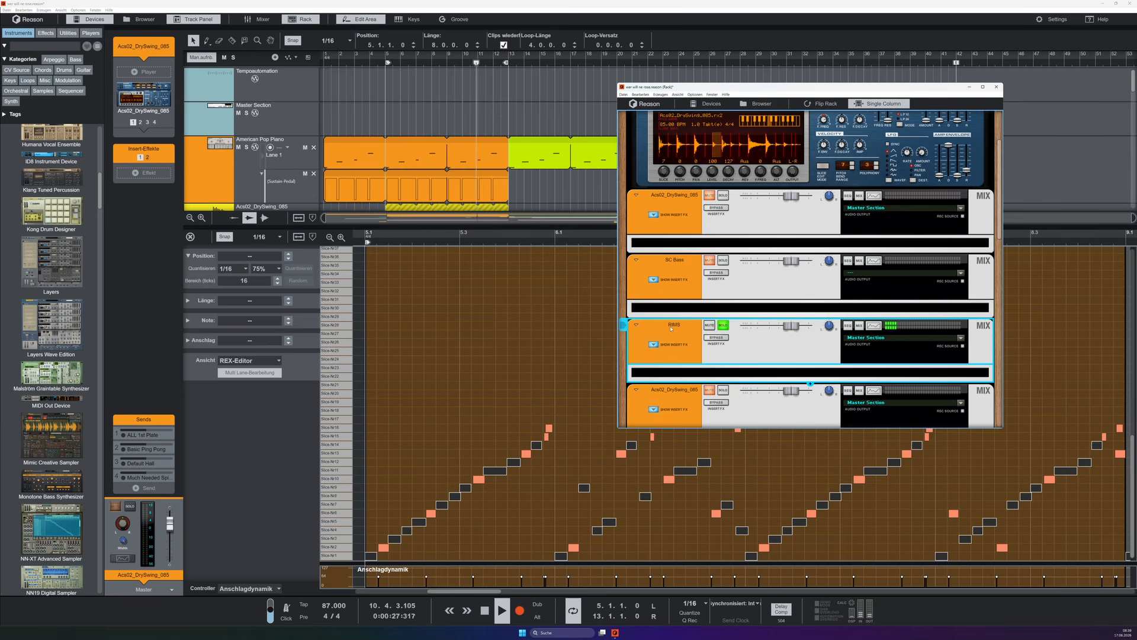
{"action": "key", "text": "space"}
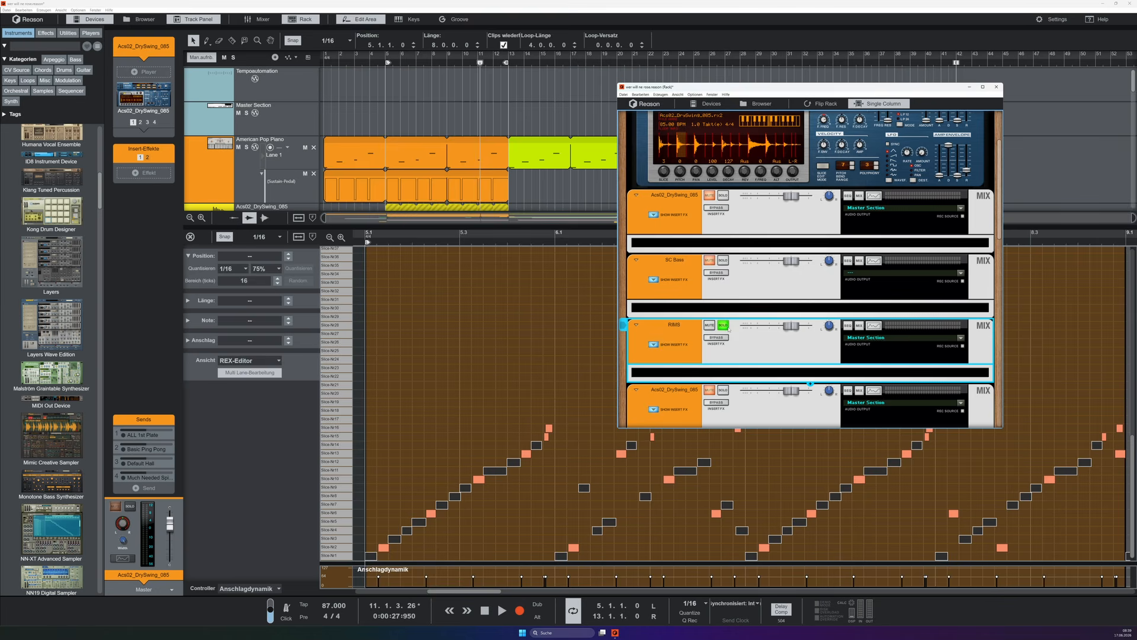
{"action": "left_click", "coordinate": [727, 327]}
Open the first SNARES clip in the REX editor and set its slices' Dr. OctoRex output to 3-4.
{"action": "scroll", "coordinate": [298, 156], "scroll_direction": "down", "scroll_amount": 5}
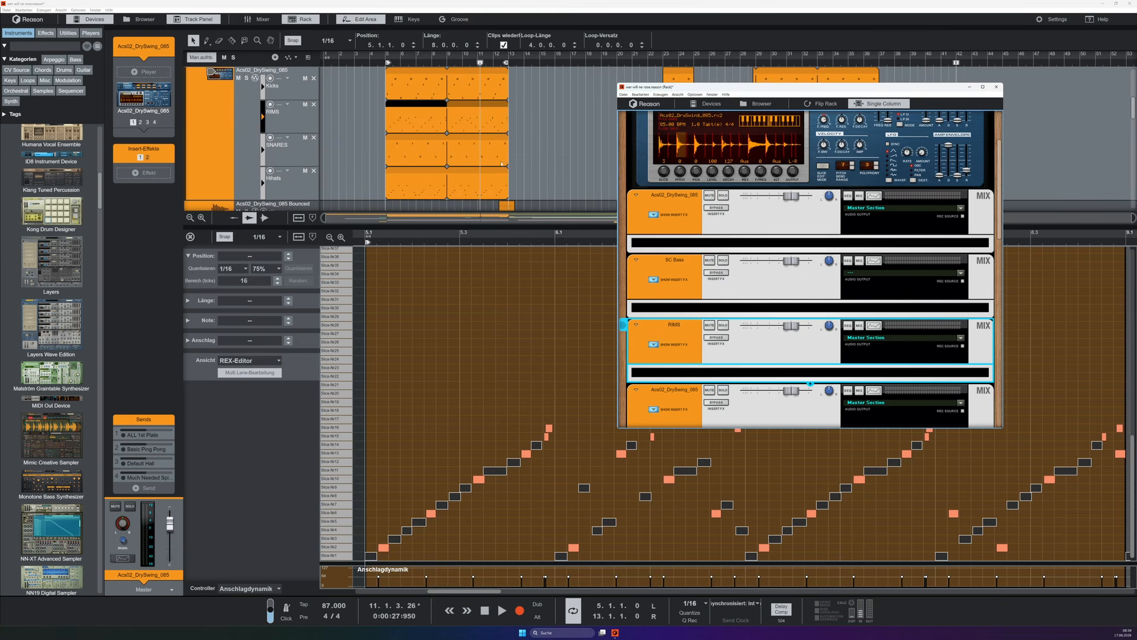
{"action": "left_click", "coordinate": [425, 153]}
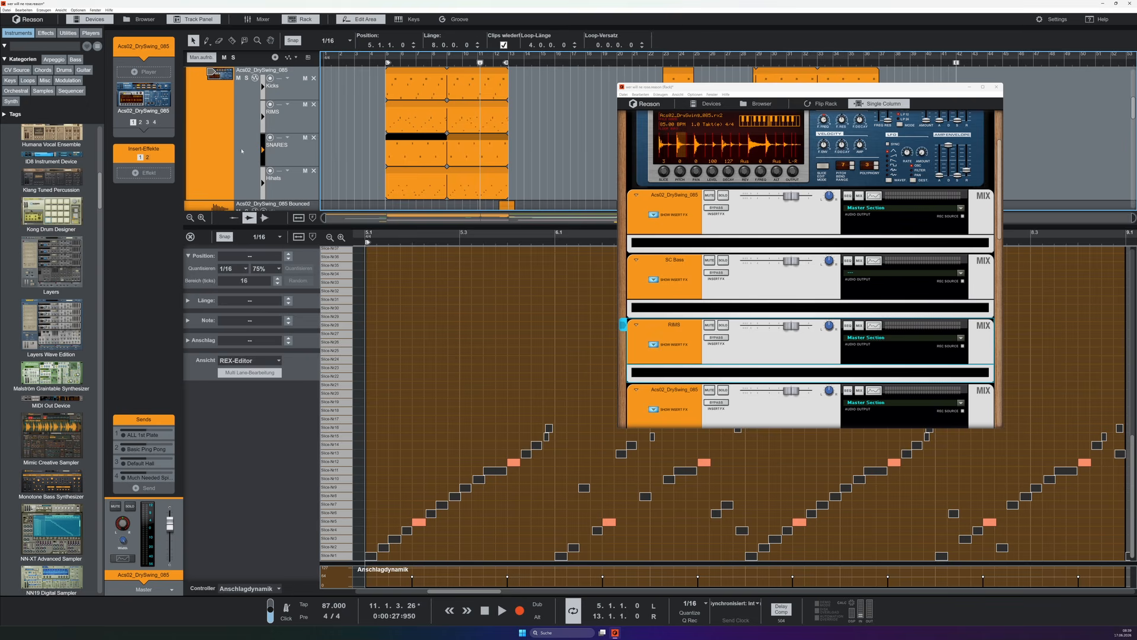
{"action": "double_click", "coordinate": [406, 155]}
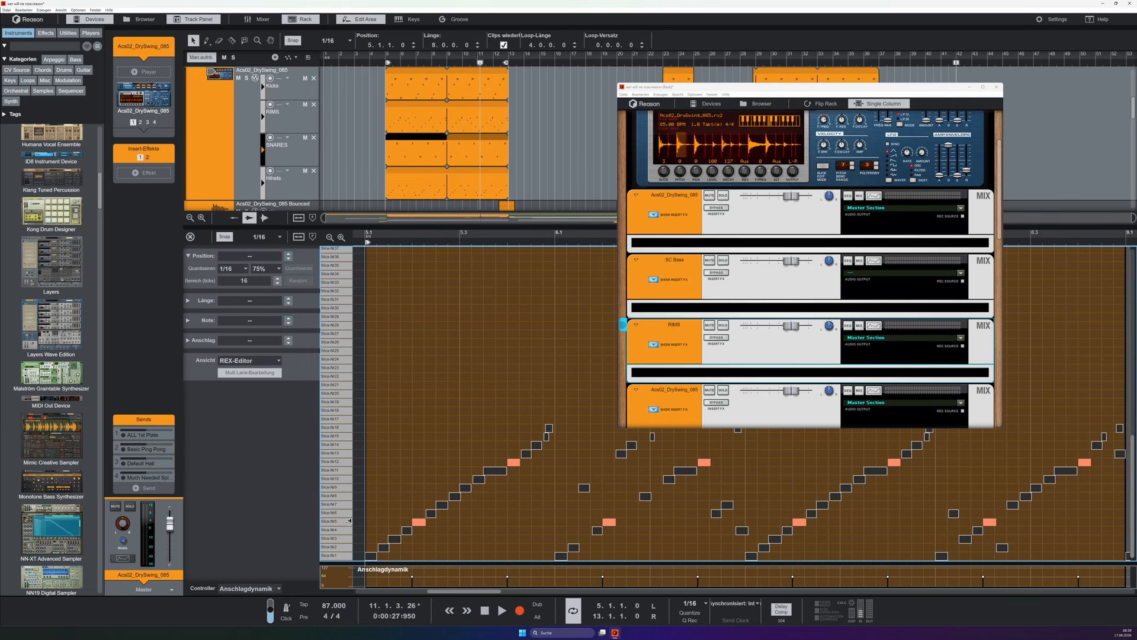
{"action": "left_click", "coordinate": [350, 520]}
{"action": "left_click", "coordinate": [798, 169]}
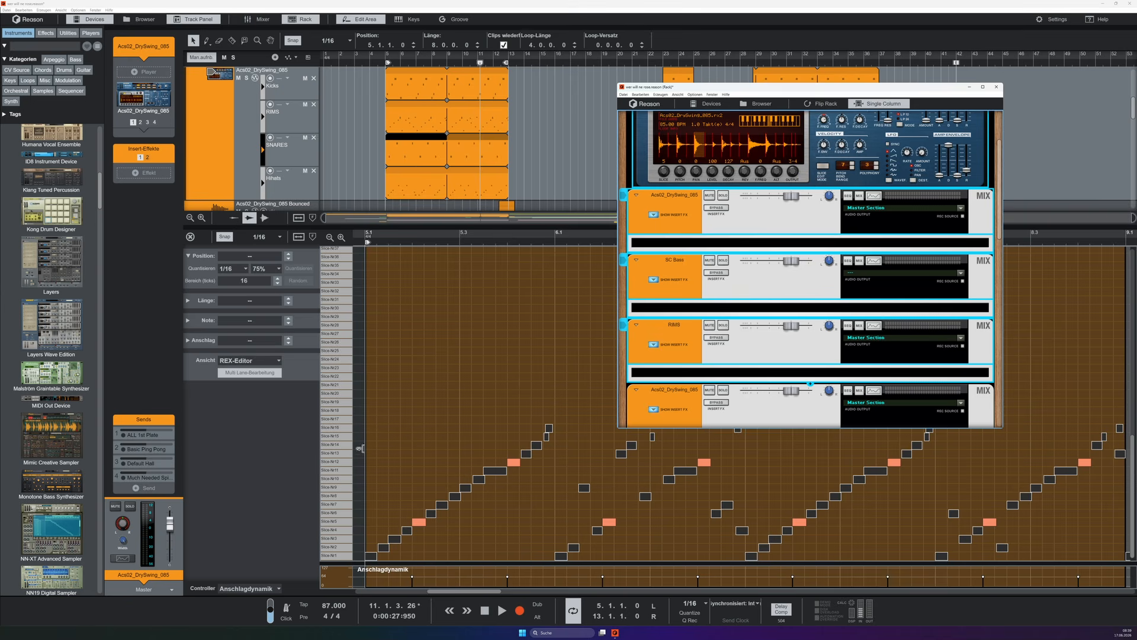
{"action": "left_click", "coordinate": [344, 461]}
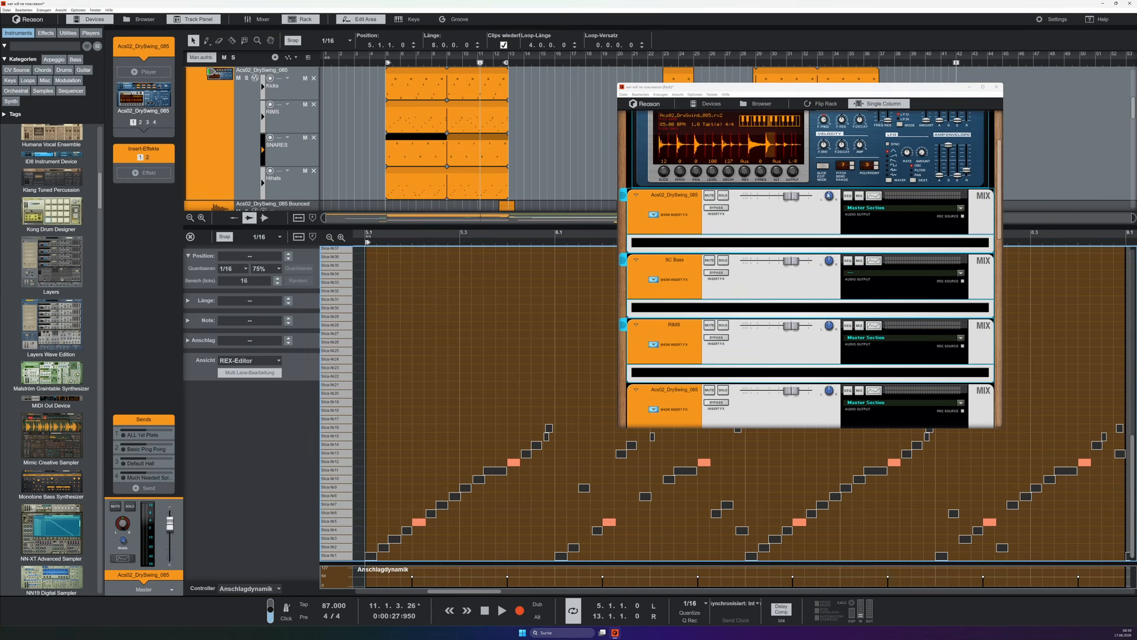
{"action": "left_click_drag", "start_coordinate": [795, 175], "coordinate": [806, 118]}
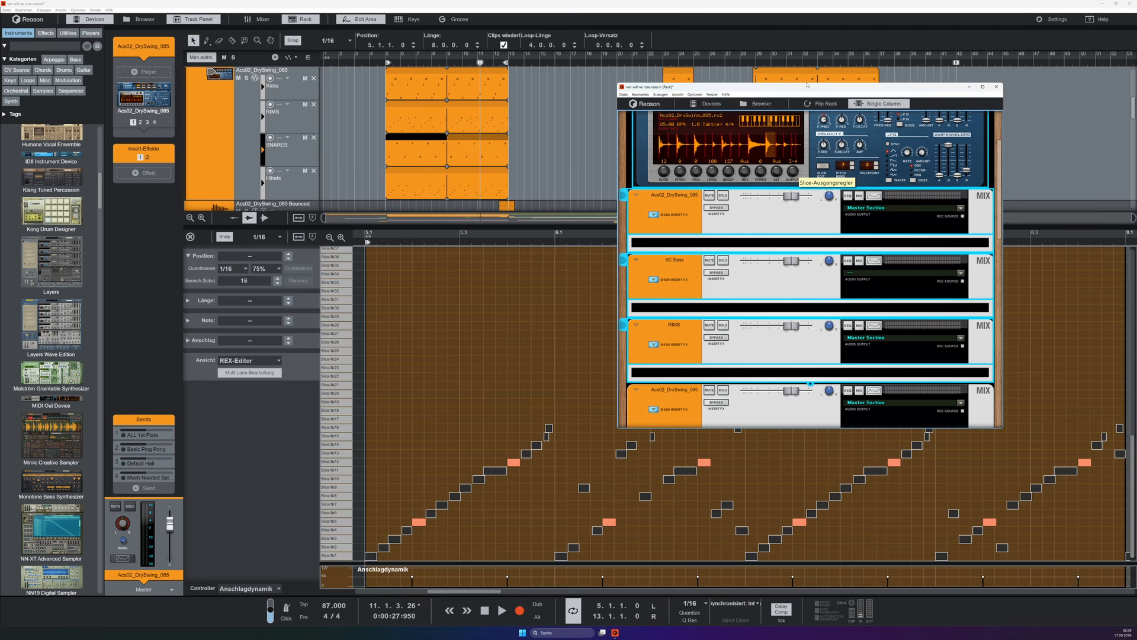
Rename the mix channel directly below RIMS as SNARE.
{"action": "left_click", "coordinate": [675, 400]}
{"action": "scroll", "coordinate": [691, 340], "scroll_direction": "down", "scroll_amount": 3}
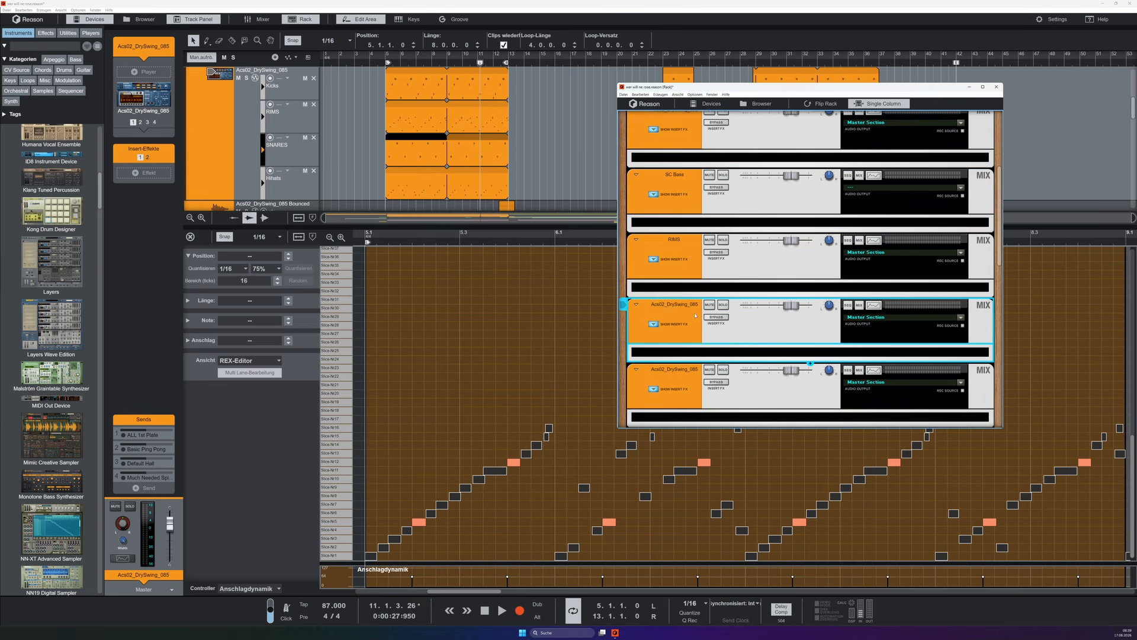
{"action": "left_click_drag", "start_coordinate": [704, 309], "coordinate": [690, 386]}
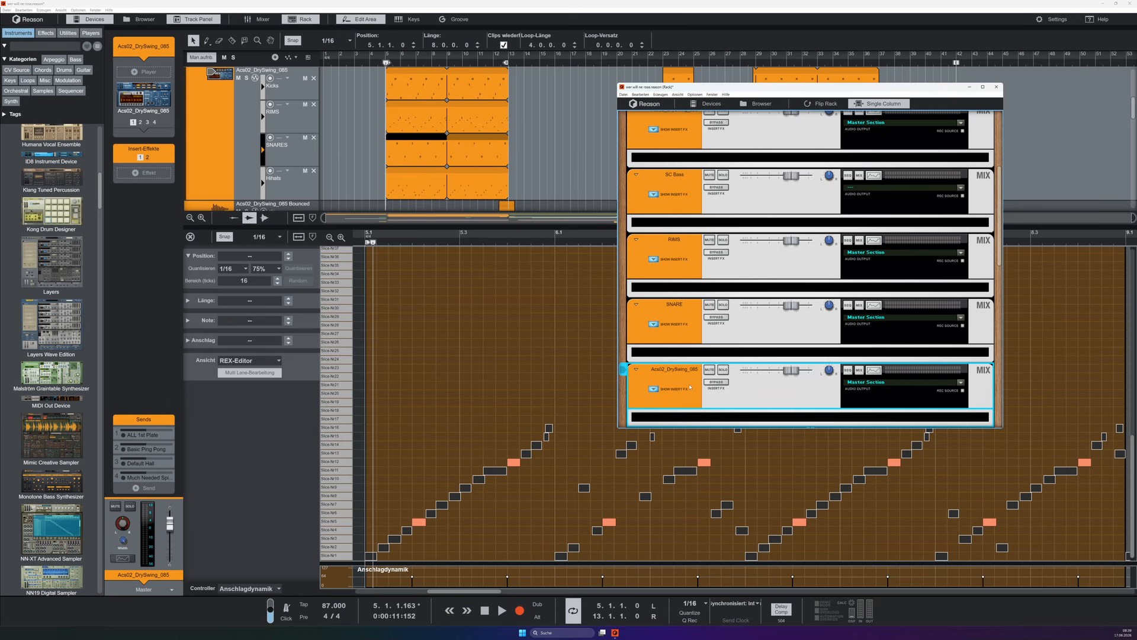
Open the first hi-hat clip in the REX editor and set its slices' Dr. OctoRex output to 5-6.
{"action": "left_click", "coordinate": [290, 188]}
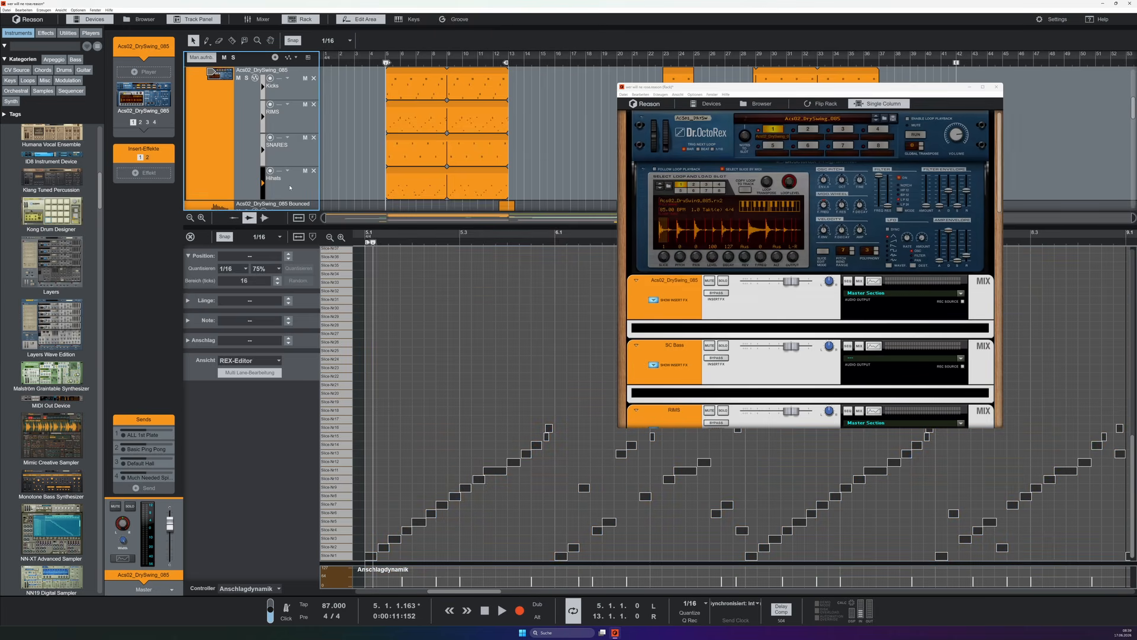
{"action": "left_click", "coordinate": [396, 189]}
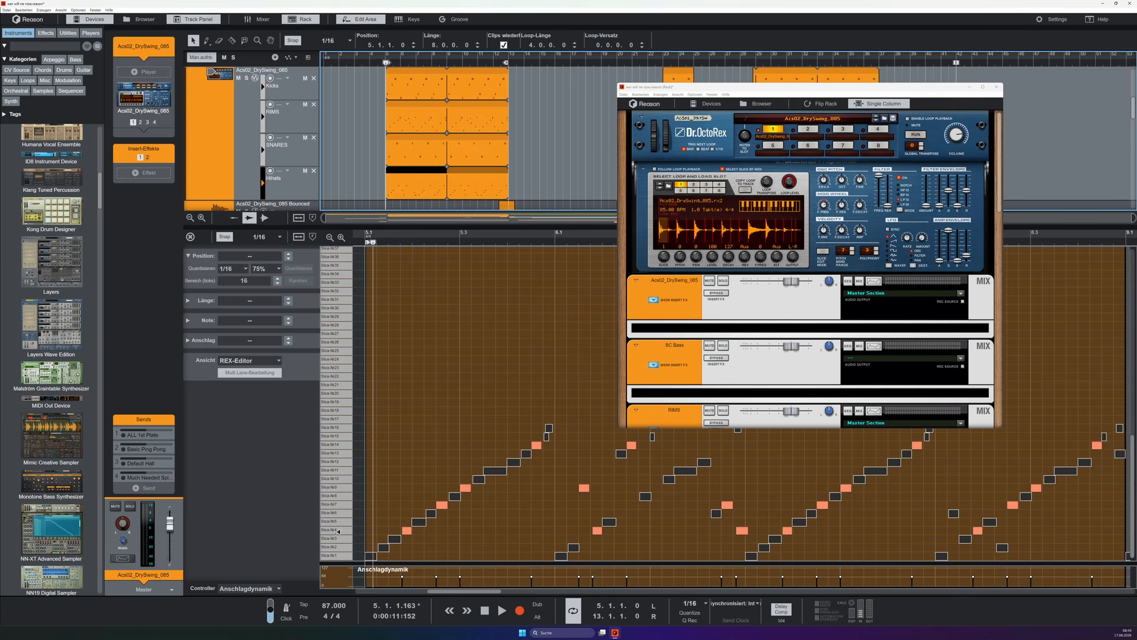
{"action": "left_click", "coordinate": [344, 504]}
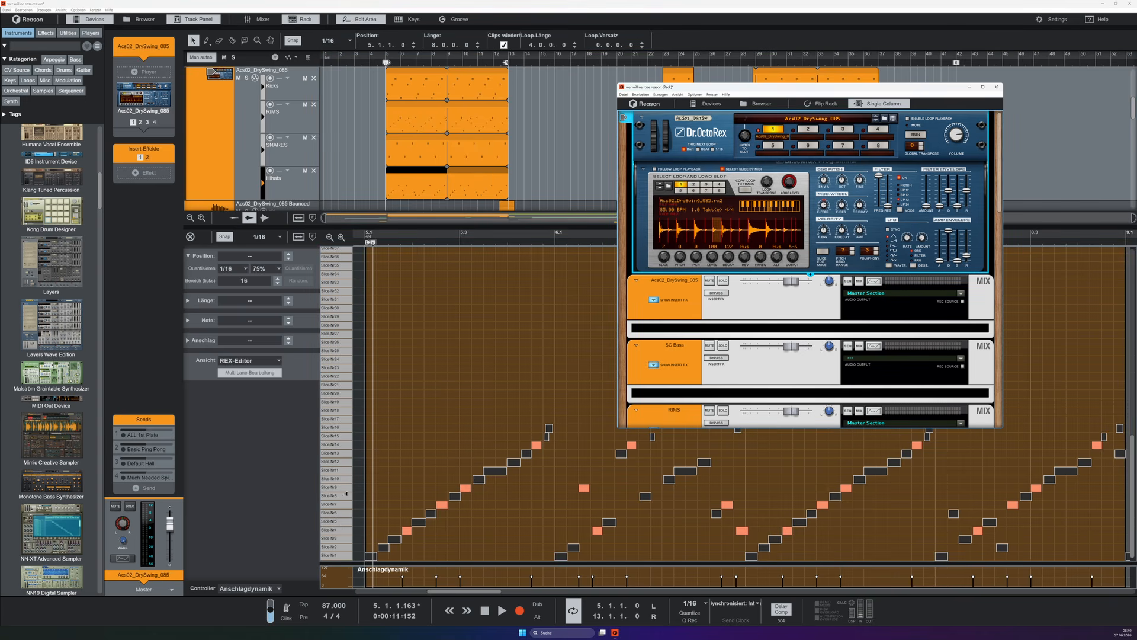
{"action": "left_click", "coordinate": [345, 491]}
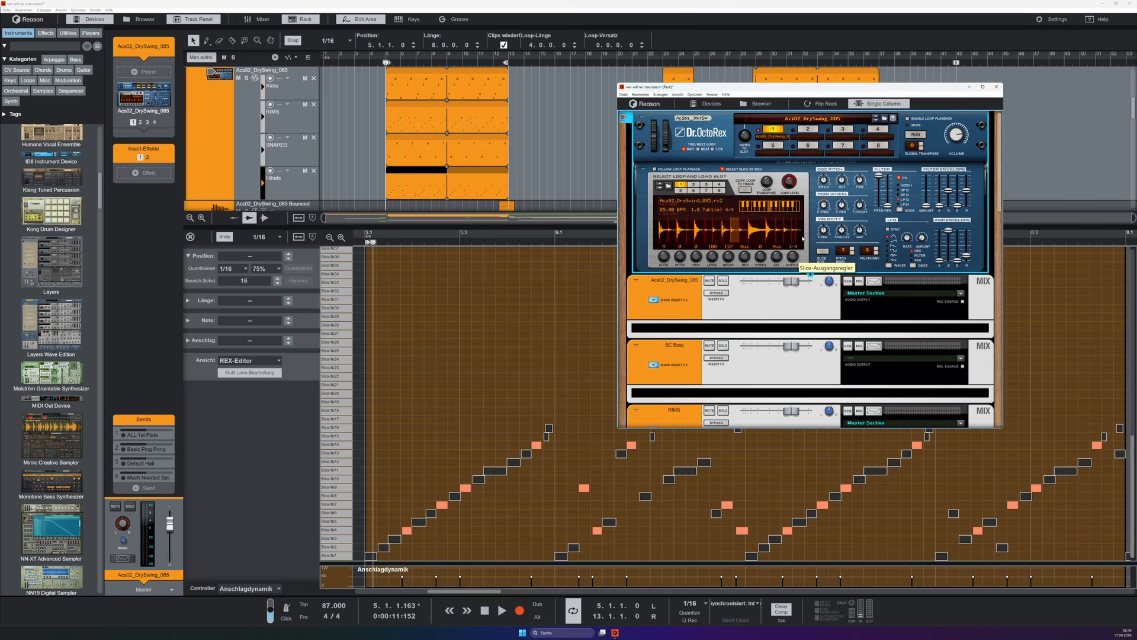
{"action": "left_click", "coordinate": [343, 443]}
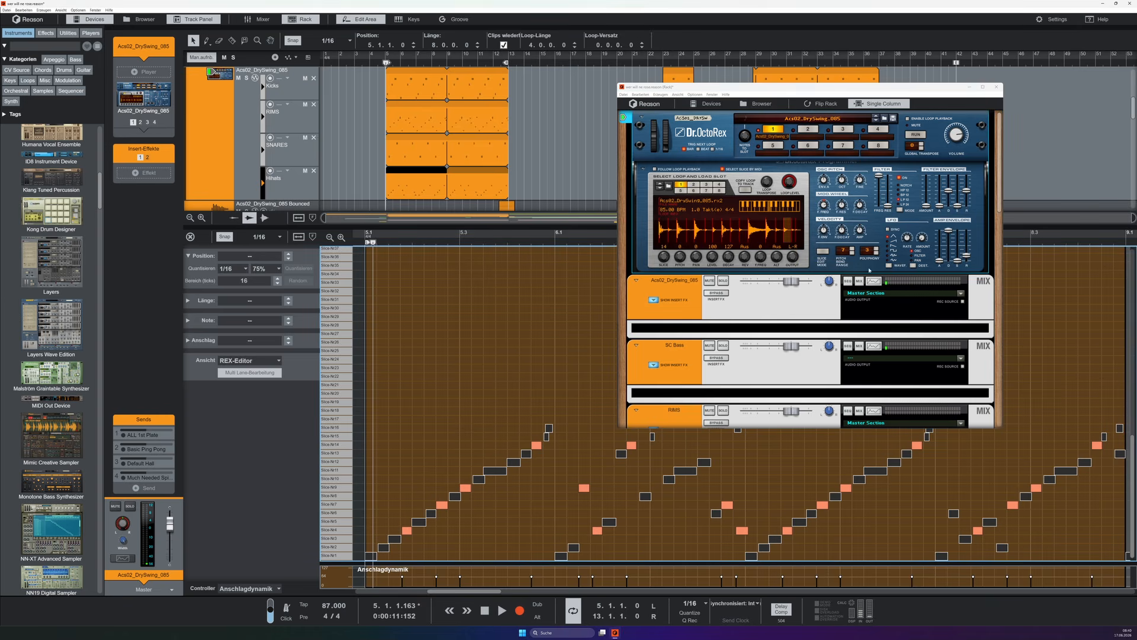
{"action": "left_click", "coordinate": [804, 263]}
Solo the last new mix channel during playback and rename it HIHAT.
{"action": "scroll", "coordinate": [806, 266], "scroll_direction": "down", "scroll_amount": 3}
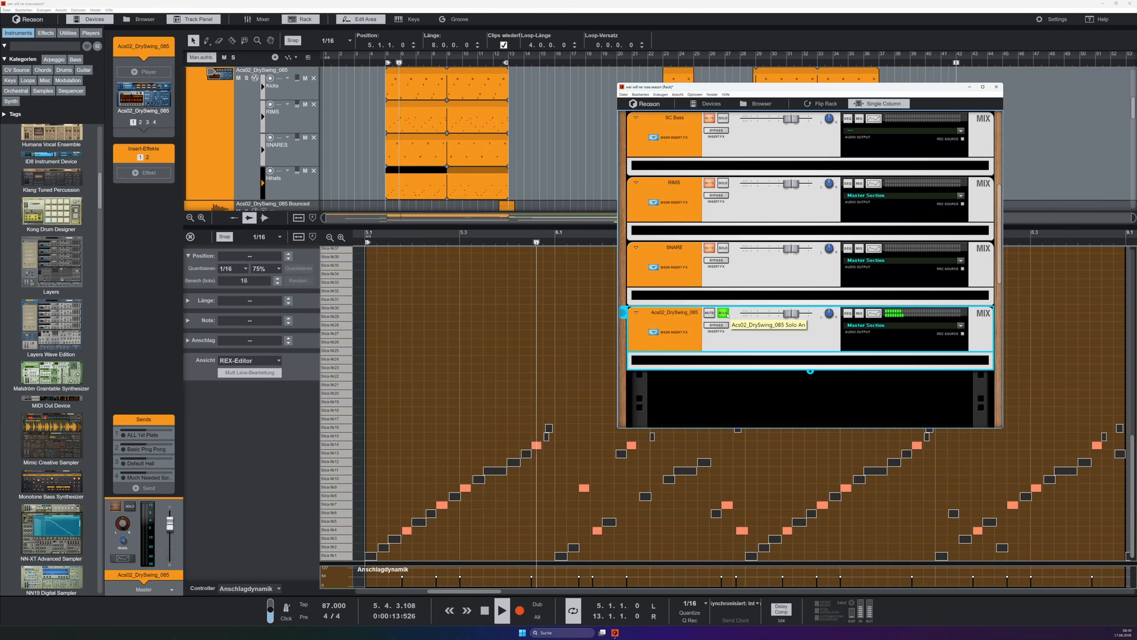
{"action": "double_click", "coordinate": [672, 314]}
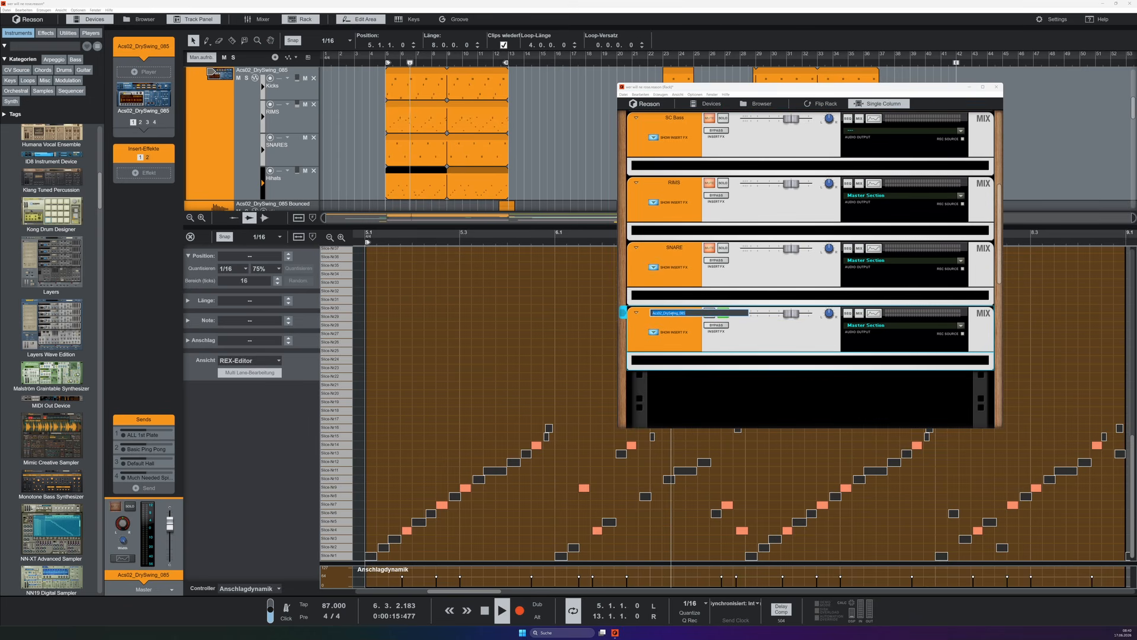
{"action": "type", "text": "HIHA"}
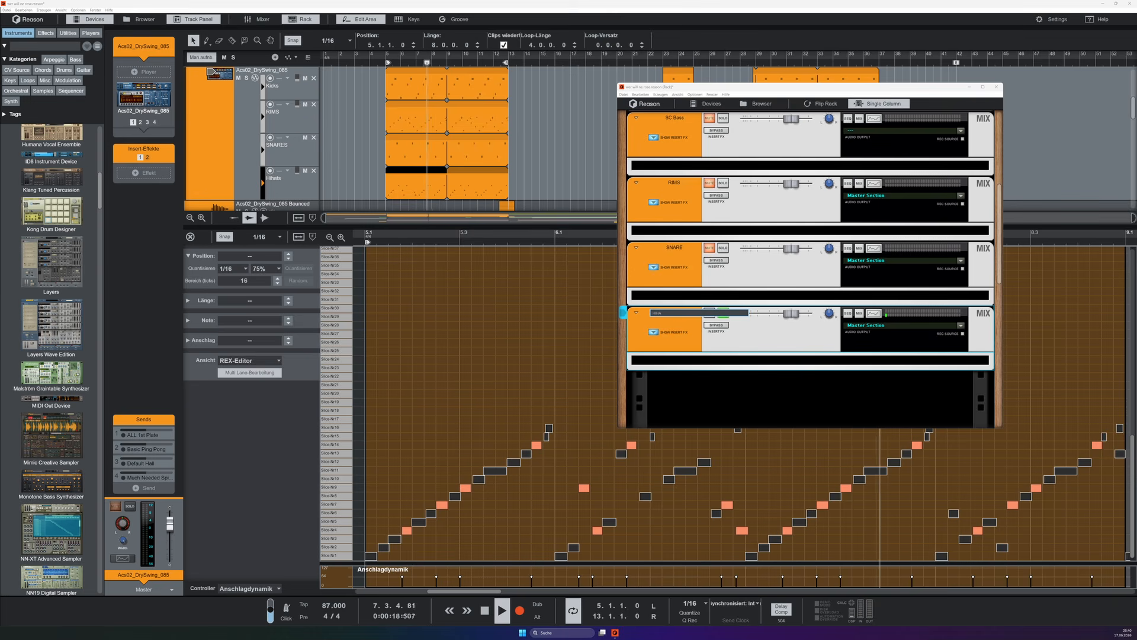
{"action": "key", "text": "Escape"}
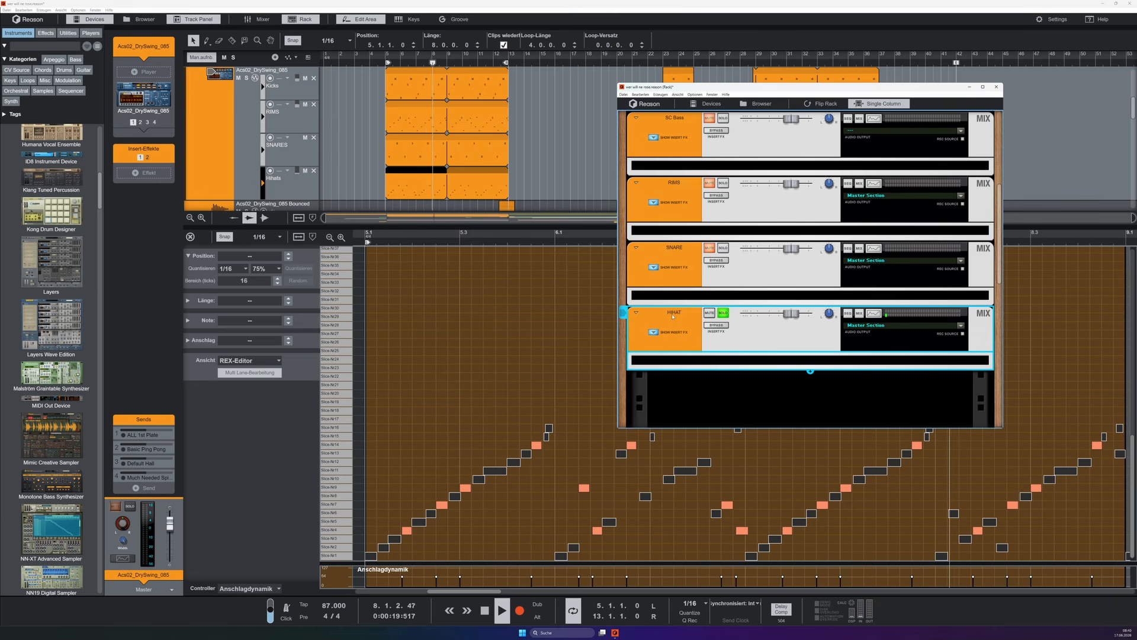
Rename the Dr. OctoRex's original mix channel above SC Bass as BD.
{"action": "scroll", "coordinate": [681, 184], "scroll_direction": "up", "scroll_amount": 4}
{"action": "left_click", "coordinate": [682, 181]}
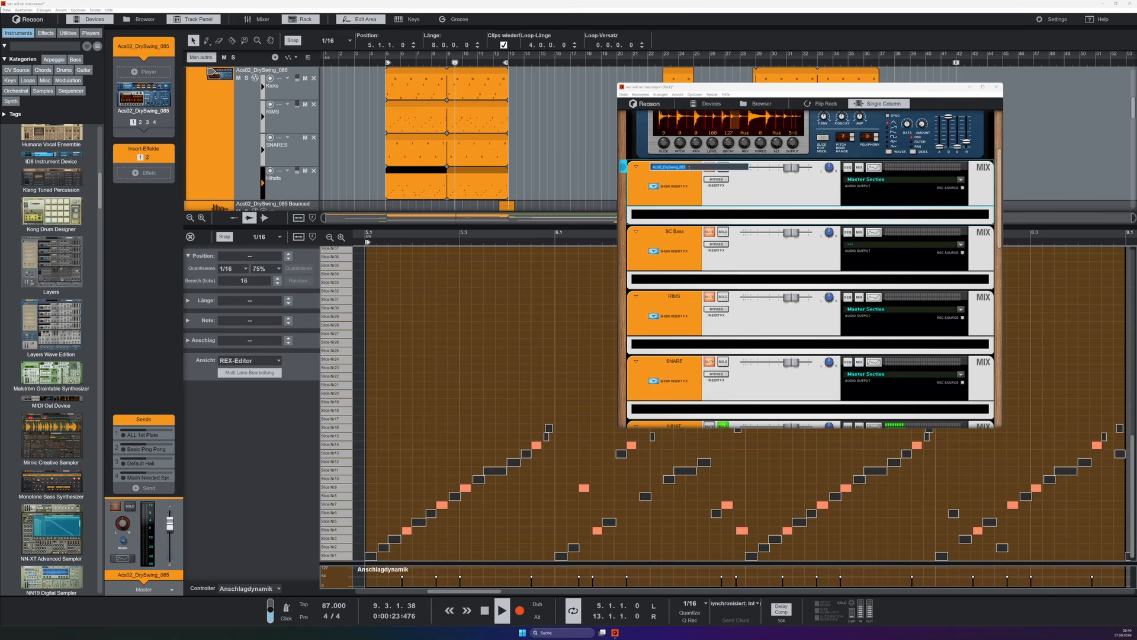
{"action": "double_click", "coordinate": [689, 170]}
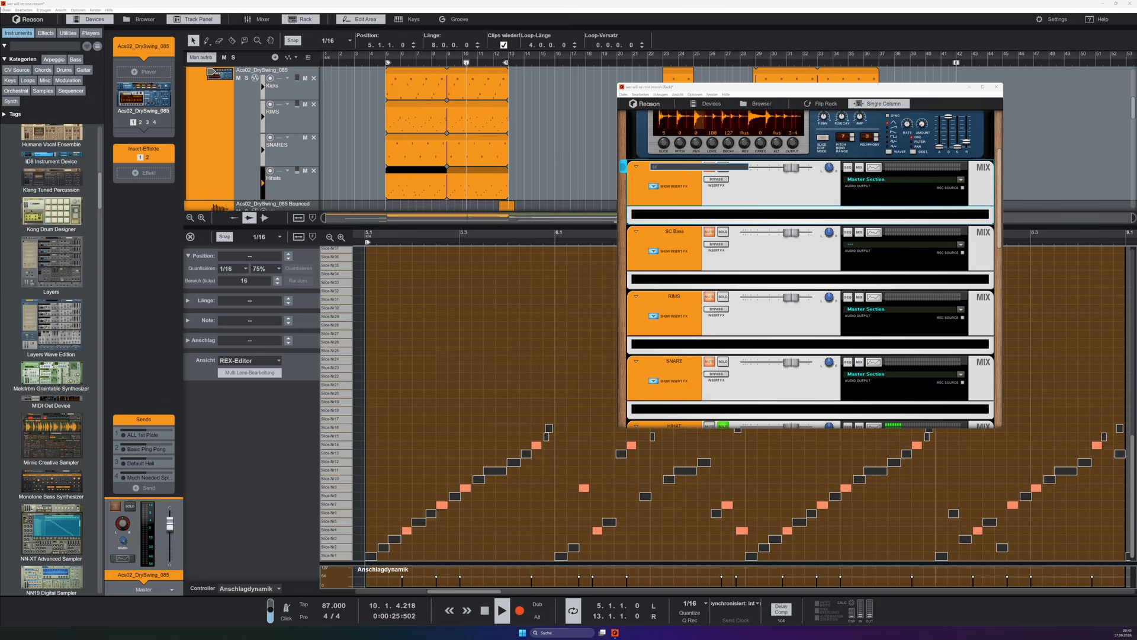
{"action": "key", "text": "Return"}
Solo the SNARE, RIMS and BD channels alongside HIHAT during playback, leaving SC Bass out of the solo.
{"action": "scroll", "coordinate": [698, 257], "scroll_direction": "down", "scroll_amount": 4}
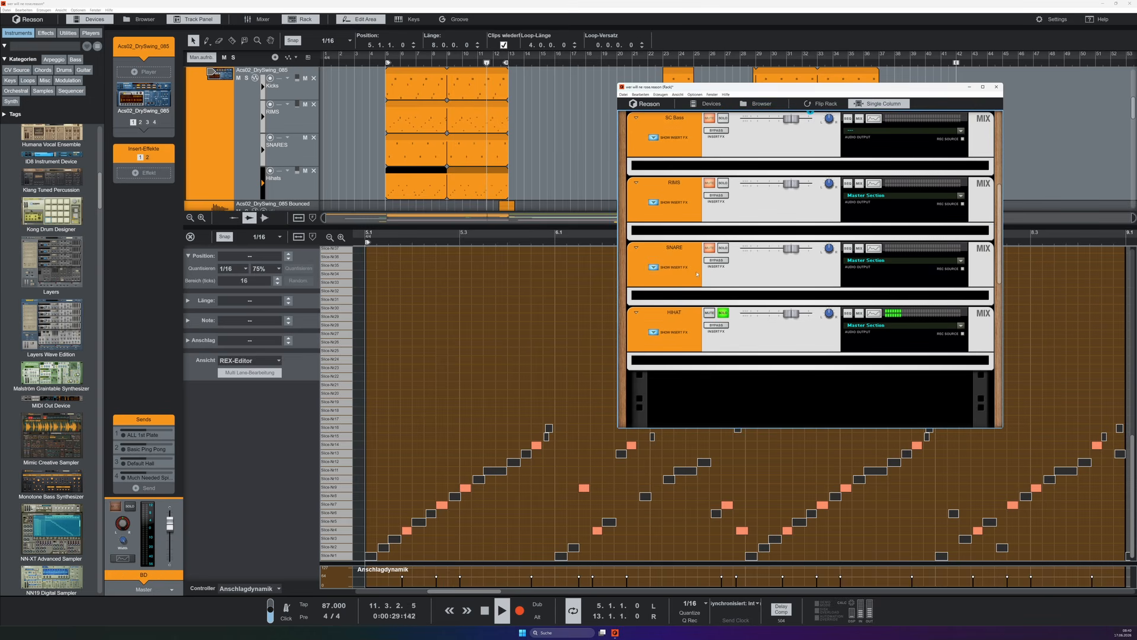
{"action": "left_click", "coordinate": [723, 248]}
{"action": "left_click", "coordinate": [722, 183]}
{"action": "scroll", "coordinate": [733, 231], "scroll_direction": "up", "scroll_amount": 5}
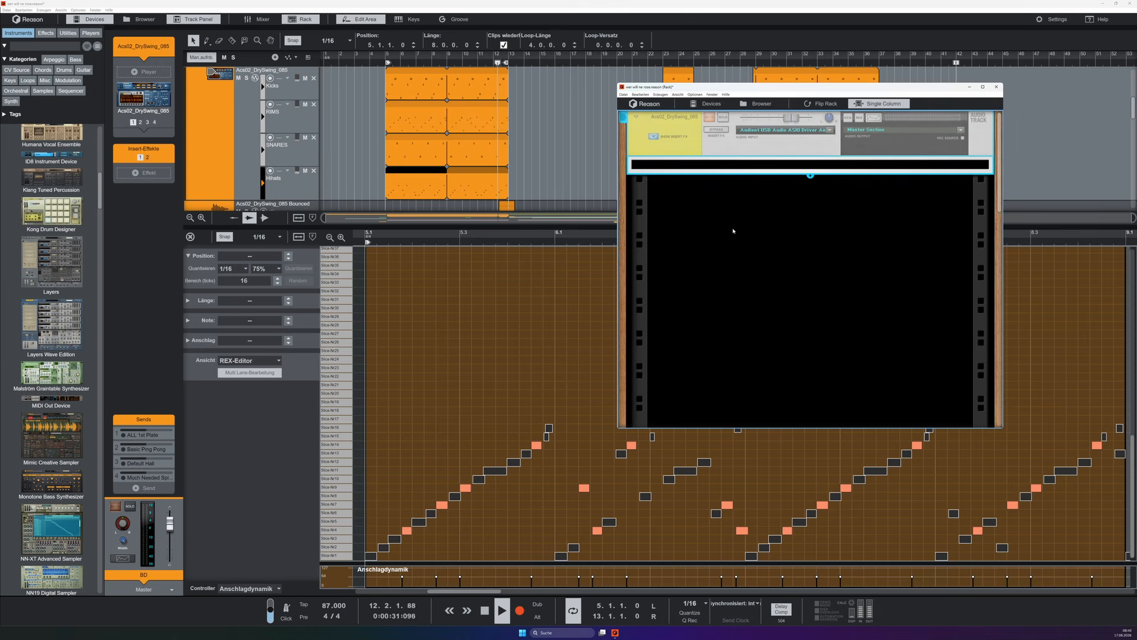
{"action": "scroll", "coordinate": [734, 231], "scroll_direction": "down", "scroll_amount": 4}
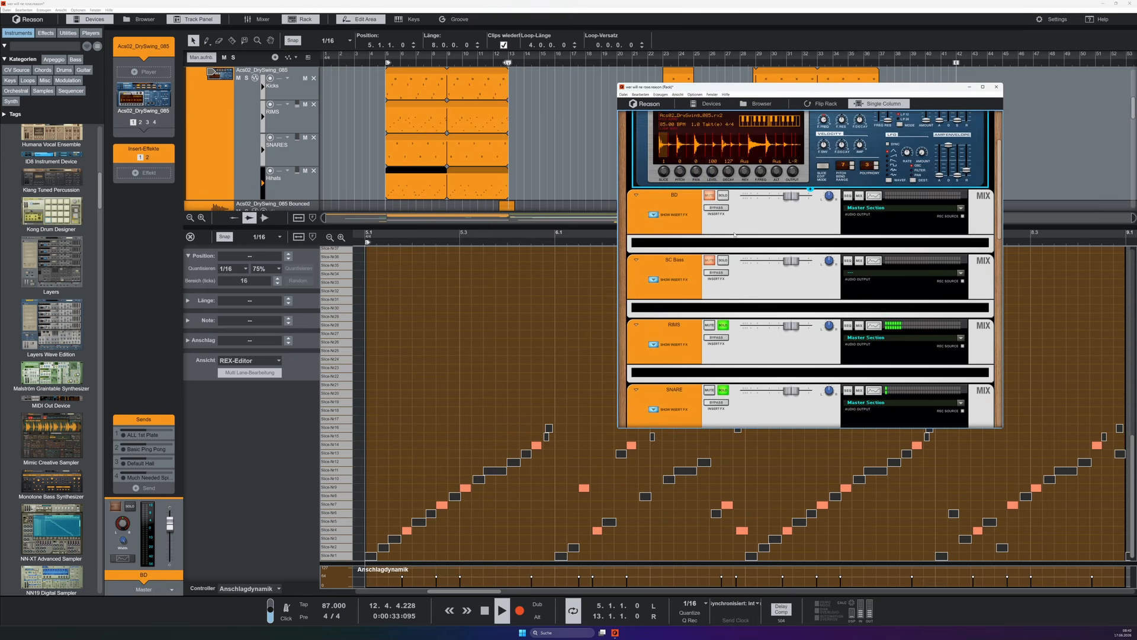
{"action": "scroll", "coordinate": [735, 235], "scroll_direction": "down", "scroll_amount": 1}
{"action": "left_click", "coordinate": [724, 233]}
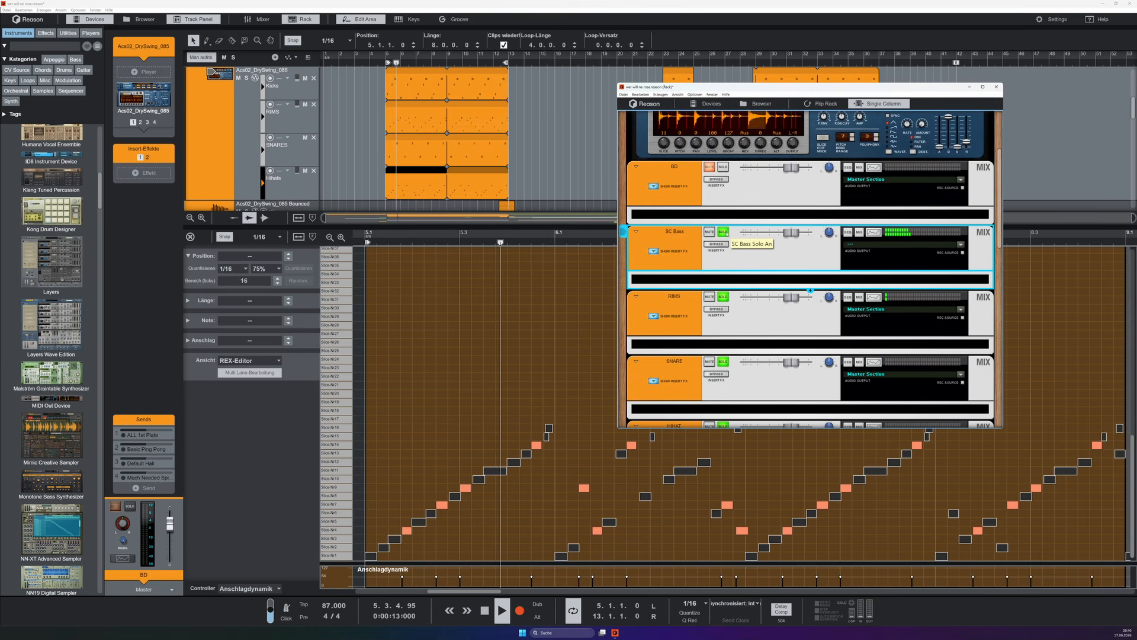
{"action": "left_click", "coordinate": [724, 232]}
{"action": "left_click", "coordinate": [723, 167]}
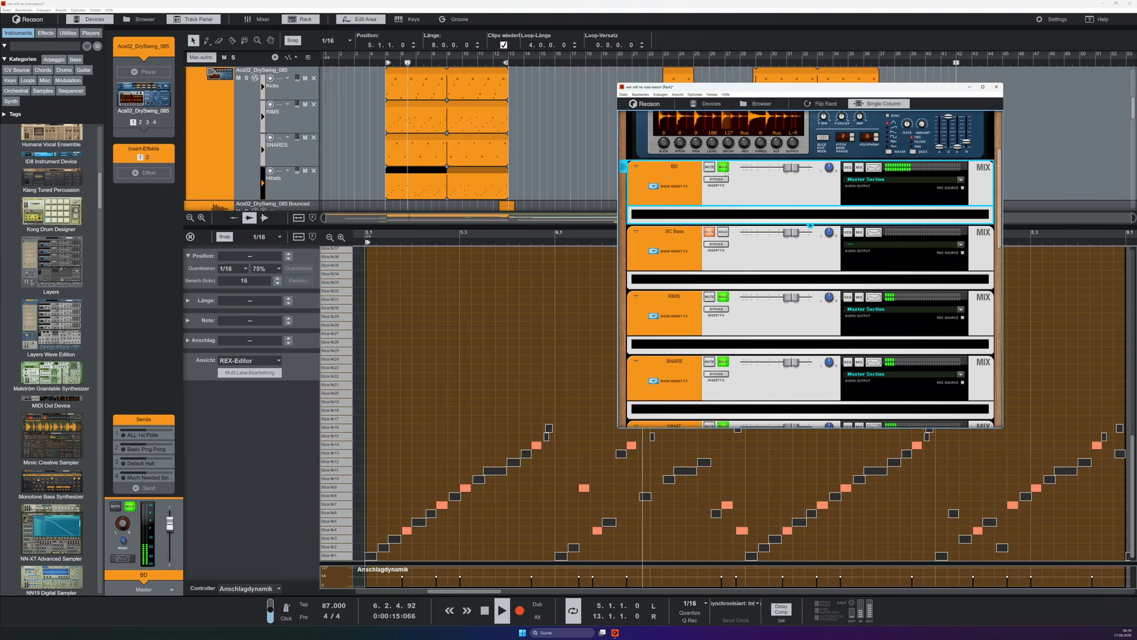
{"action": "scroll", "coordinate": [764, 293], "scroll_direction": "down", "scroll_amount": 3}
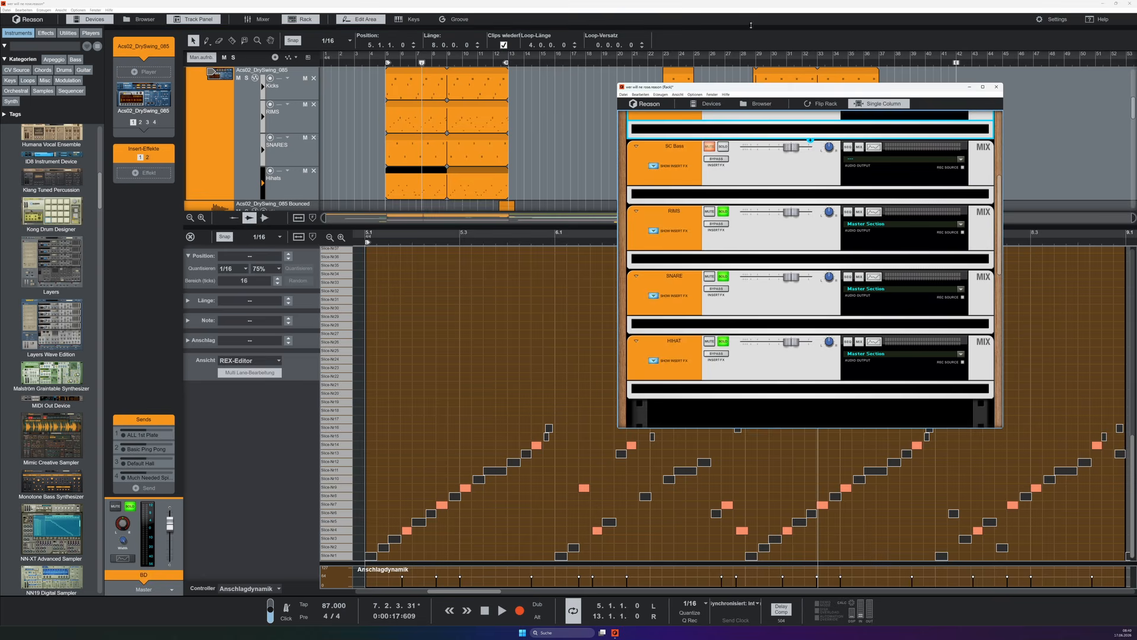
Turn off the solo on the BD, RIMS, SNARE and HIHAT mix channels in the rack.
{"action": "scroll", "coordinate": [735, 264], "scroll_direction": "up", "scroll_amount": 1}
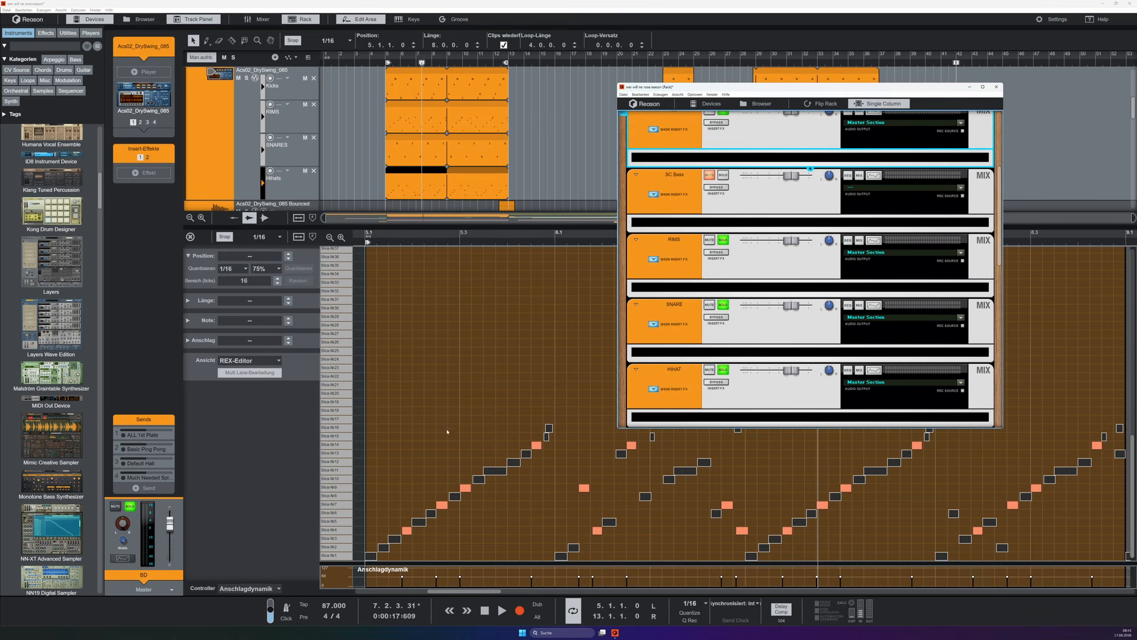
{"action": "scroll", "coordinate": [729, 241], "scroll_direction": "up", "scroll_amount": 4}
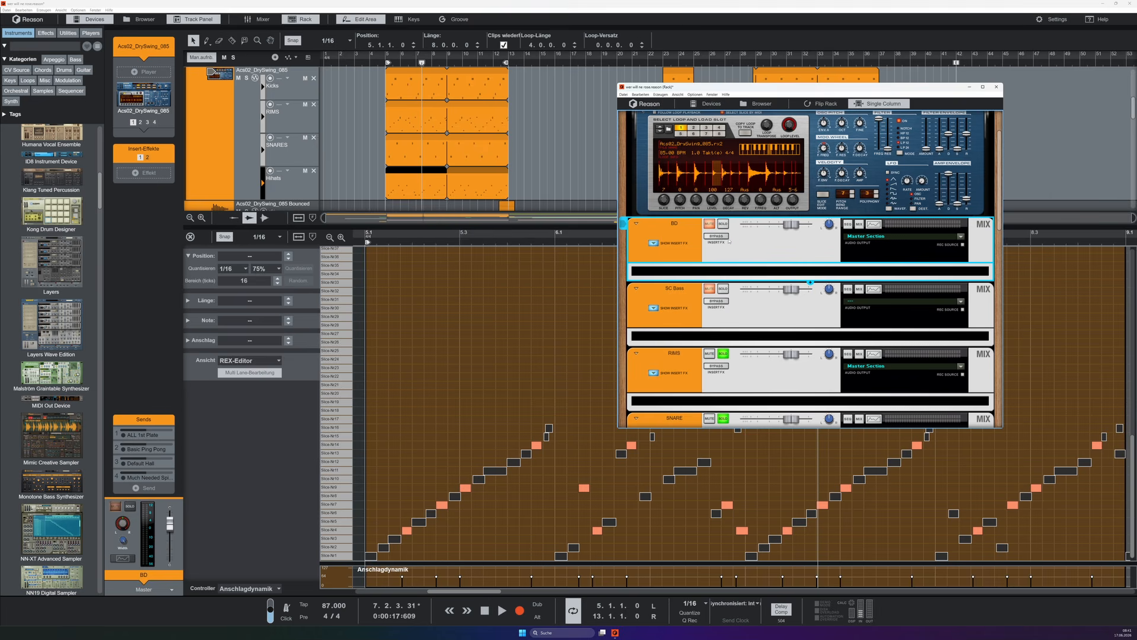
{"action": "left_click", "coordinate": [725, 355]}
{"action": "scroll", "coordinate": [727, 356], "scroll_direction": "down", "scroll_amount": 2}
{"action": "left_click", "coordinate": [725, 361]}
{"action": "scroll", "coordinate": [725, 361], "scroll_direction": "down", "scroll_amount": 3}
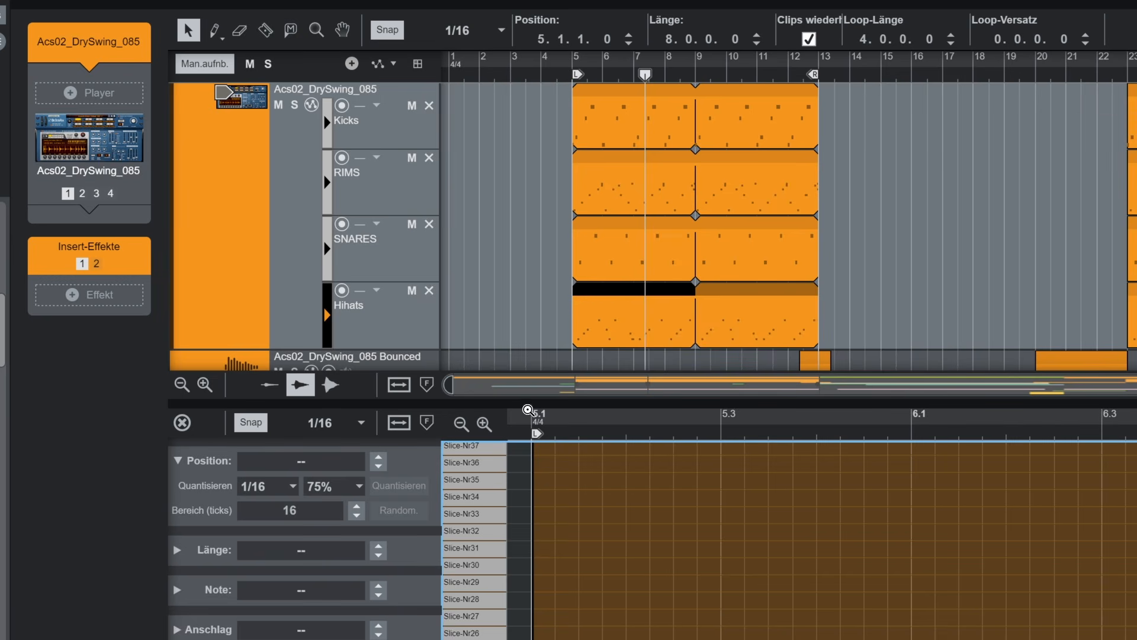
Shrink the edit area to enlarge the arrangement, and show the RIMS, SNARE and HIHAT channels one after another in the track panel.
{"action": "left_click_drag", "start_coordinate": [531, 403], "coordinate": [531, 639]}
{"action": "scroll", "coordinate": [464, 614], "scroll_direction": "up", "scroll_amount": 5}
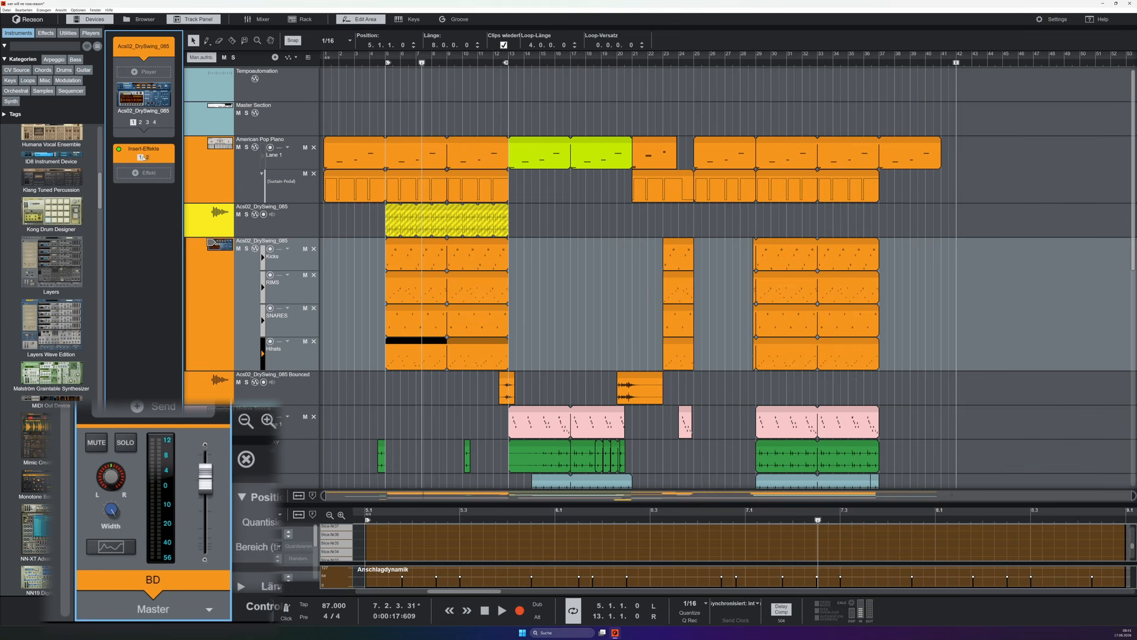
{"action": "left_click", "coordinate": [141, 122]}
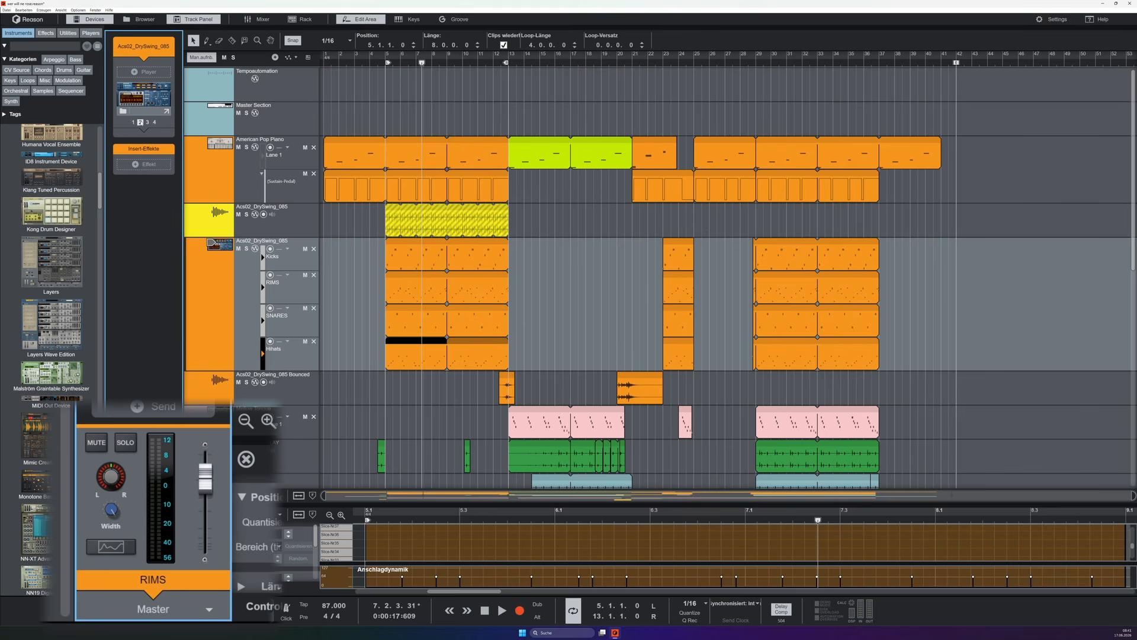
{"action": "left_click", "coordinate": [148, 122]}
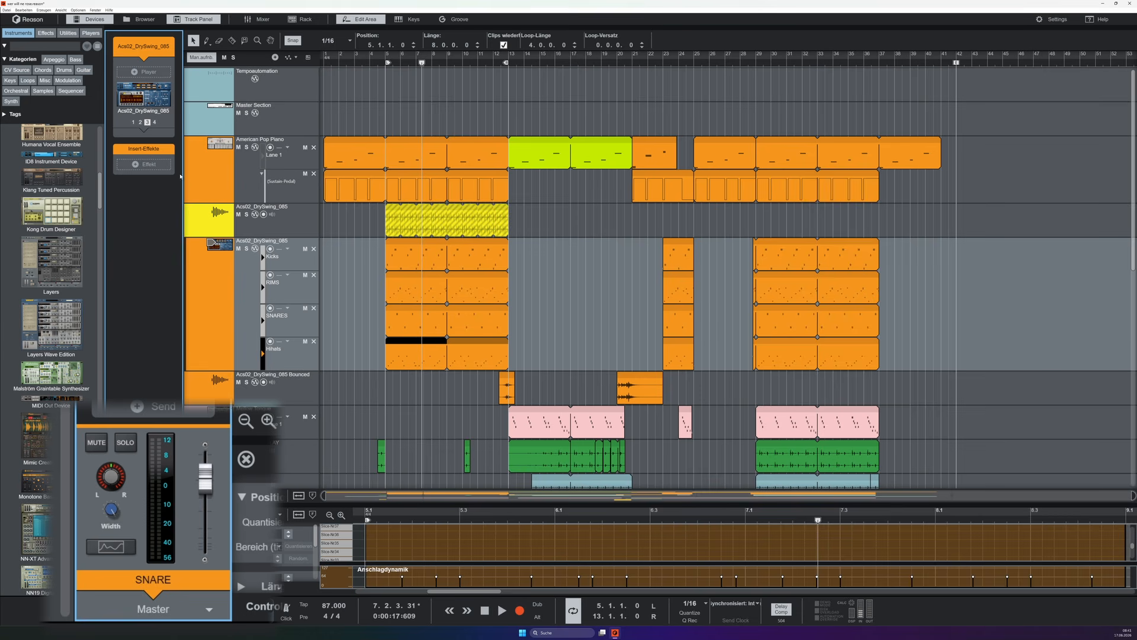
{"action": "left_click", "coordinate": [154, 122]}
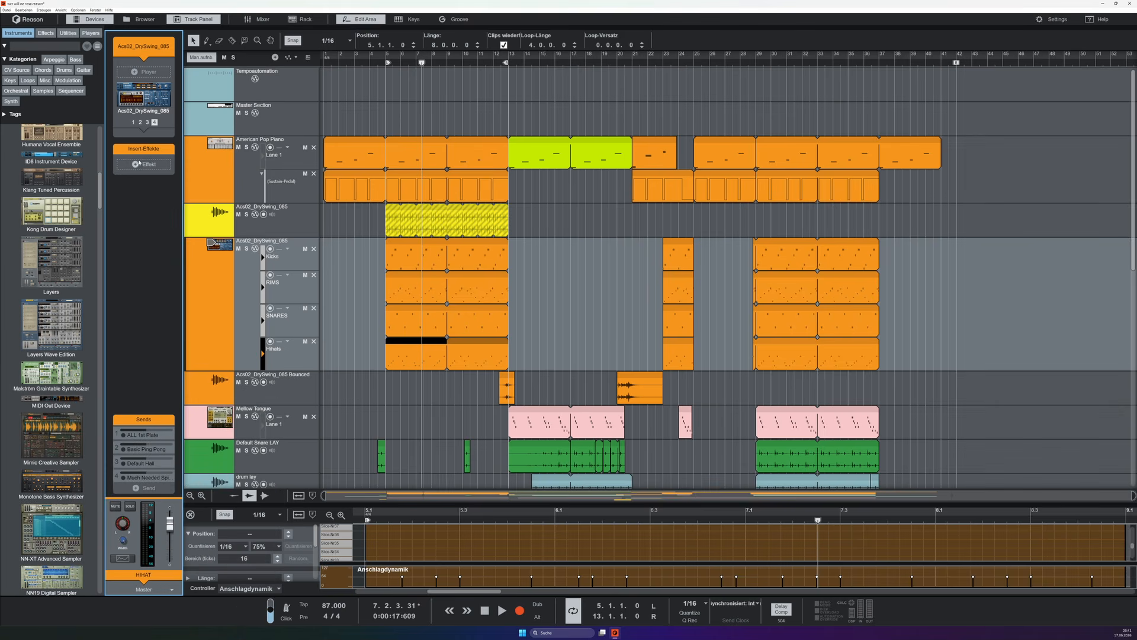
Add a Ripley Space Delay as an insert effect on the HIHAT channel.
{"action": "mouse_move", "coordinate": [50, 180]}
{"action": "left_mouse_down"}
{"action": "mouse_move", "coordinate": [132, 167]}
{"action": "mouse_move", "coordinate": [65, 184]}
{"action": "left_mouse_up"}
{"action": "left_click", "coordinate": [46, 32]}
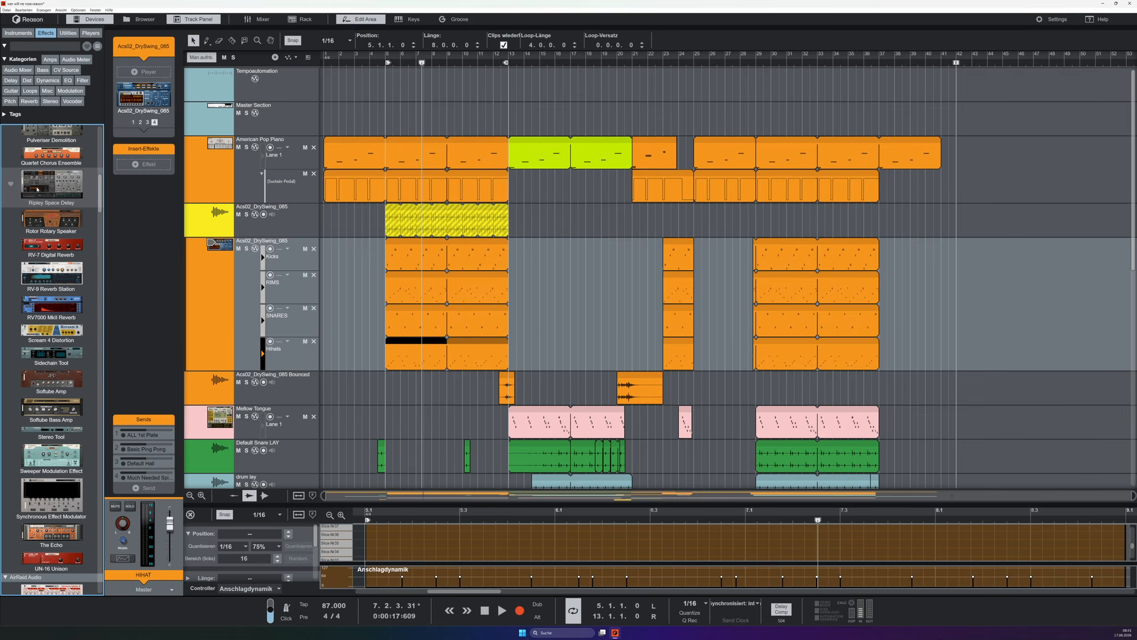
{"action": "left_click_drag", "start_coordinate": [38, 190], "coordinate": [152, 177]}
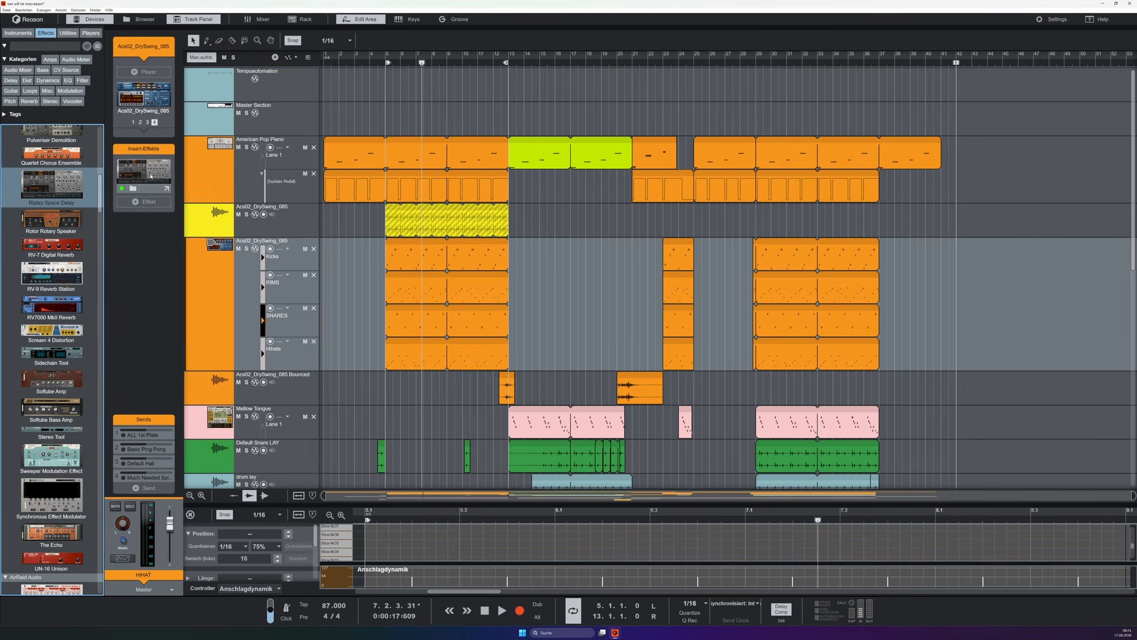
Solo the Dr. OctoRex drum track during playback from bar 5 and check the hi-hat delay's dry/wet setting in the rack.
{"action": "left_click", "coordinate": [385, 63]}
{"action": "key", "text": "space"}
{"action": "left_click", "coordinate": [247, 248]}
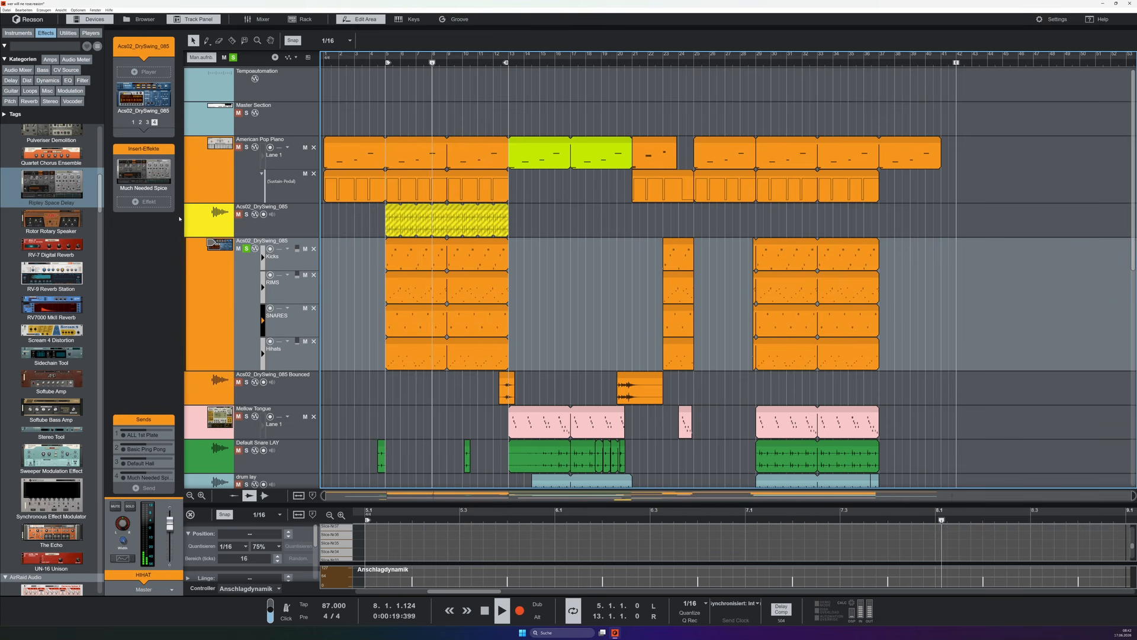
{"action": "left_click", "coordinate": [168, 189]}
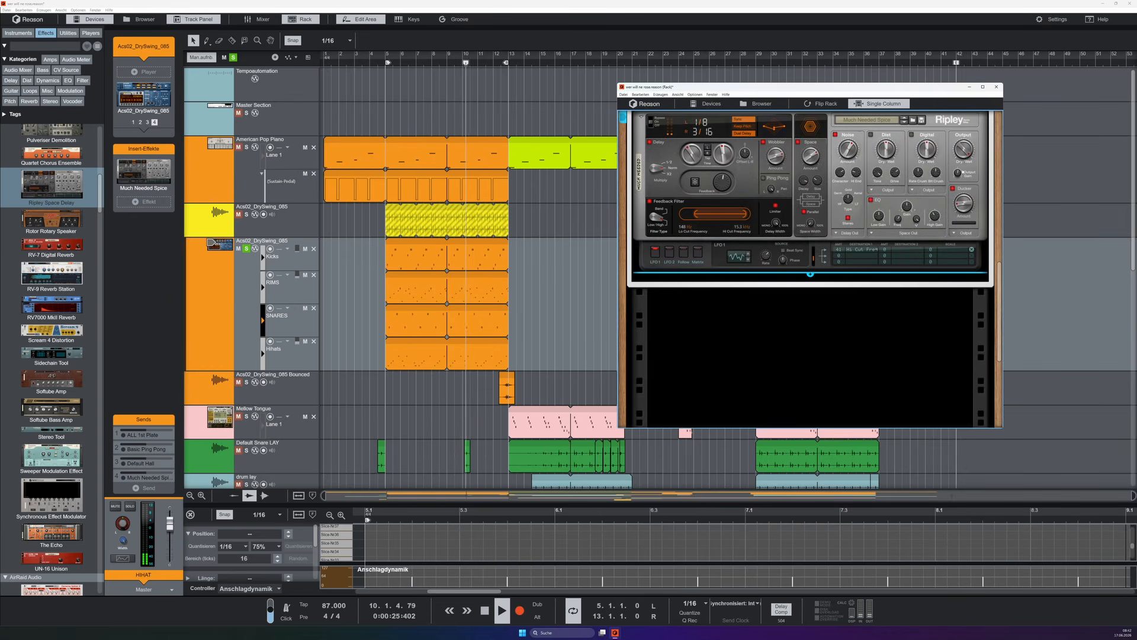
{"action": "mouse_move", "coordinate": [966, 151]}
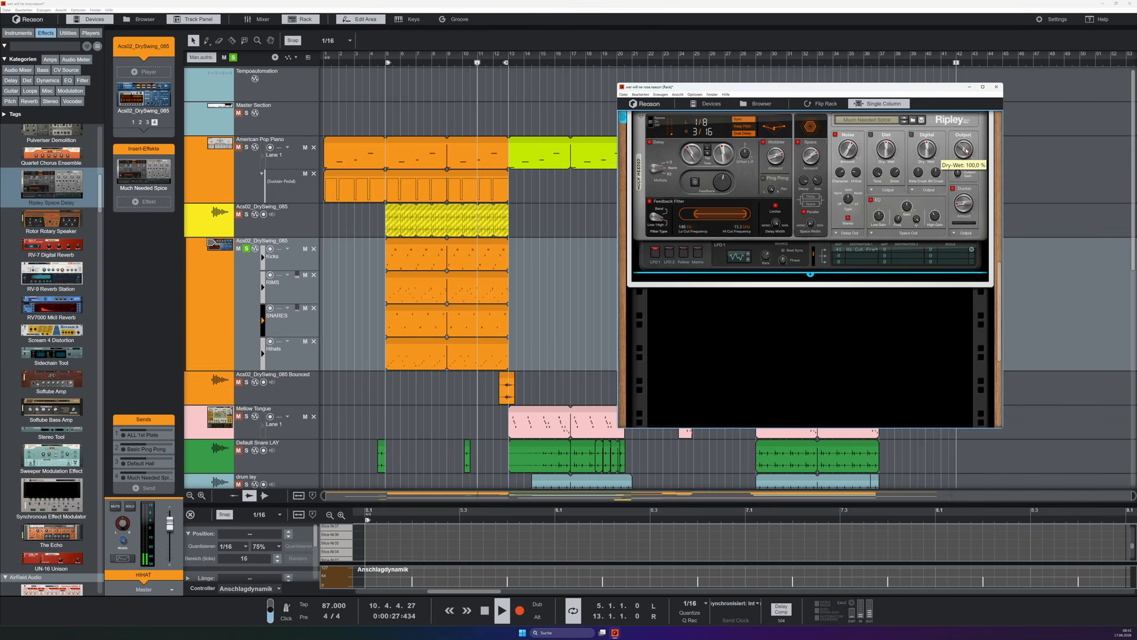
{"action": "key", "text": "space"}
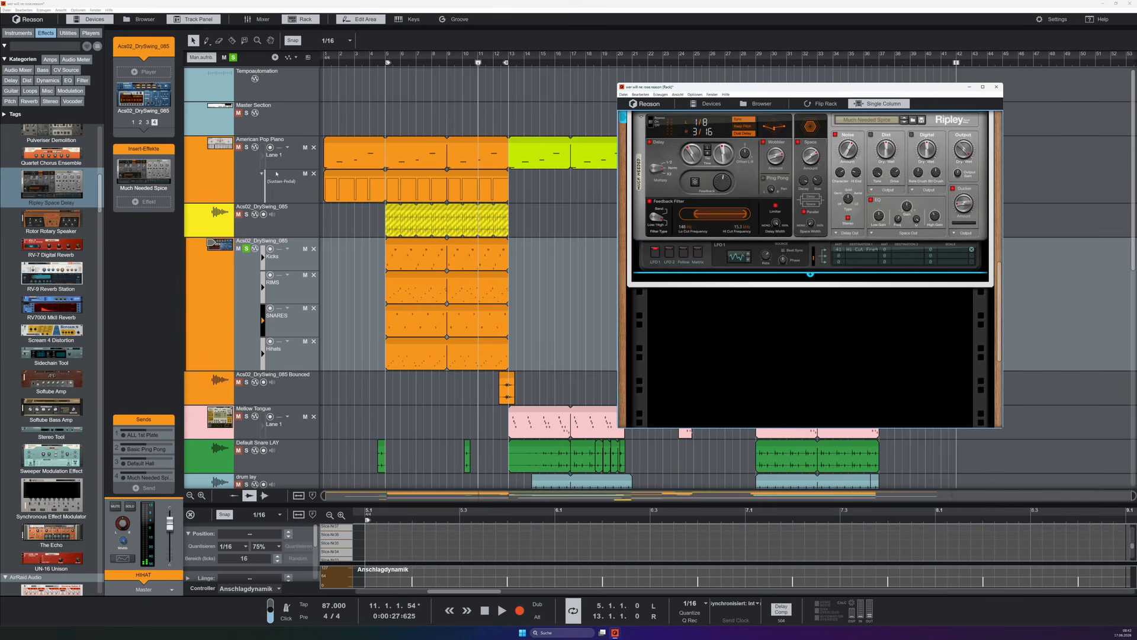
Delete the Ripley Space Delay from the HIHAT channel's insert effects.
{"action": "left_click", "coordinate": [156, 177]}
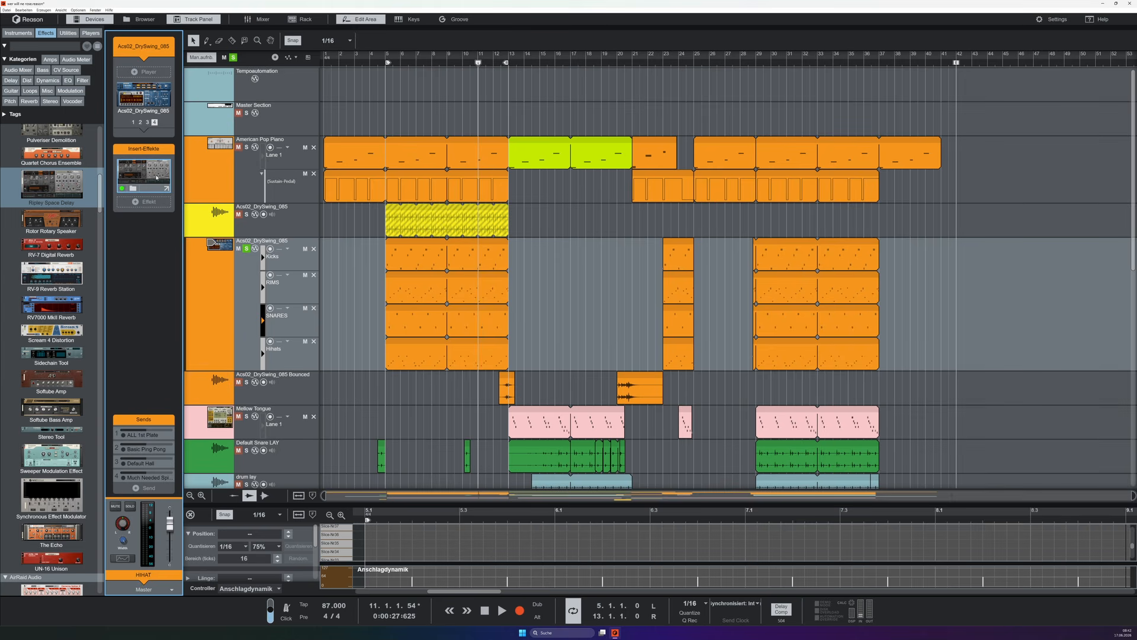
{"action": "key", "text": "Delete"}
Show the mixer to examine the faders of the BD, RIMS, SNARE and HIHAT channels, and hide it again.
{"action": "key", "text": "F5"}
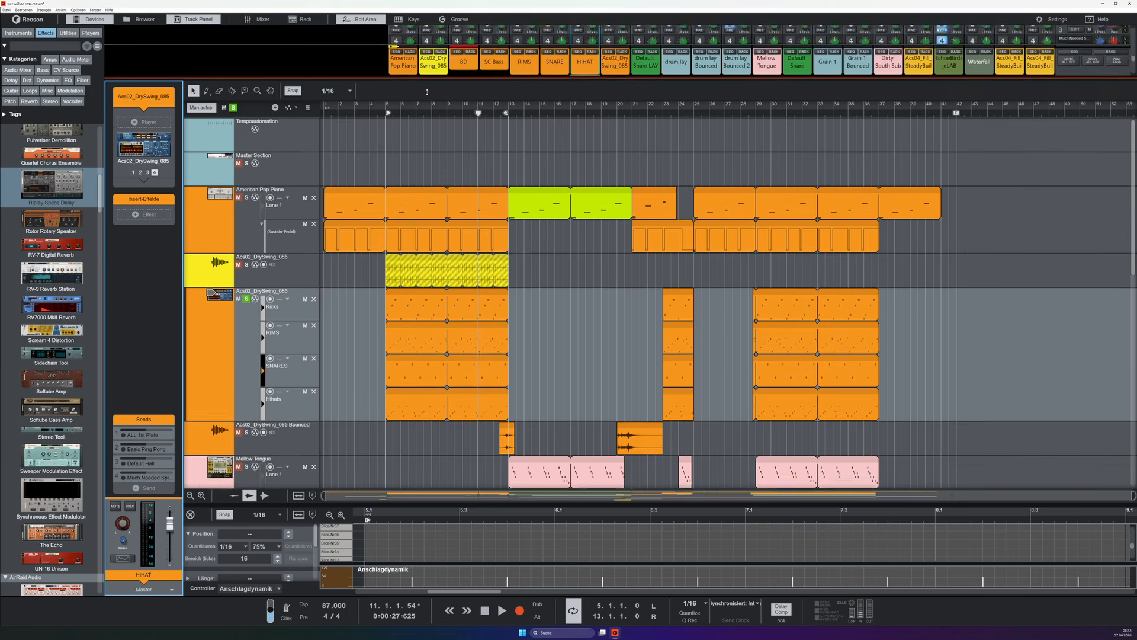
{"action": "scroll", "coordinate": [513, 215], "scroll_direction": "down", "scroll_amount": 5}
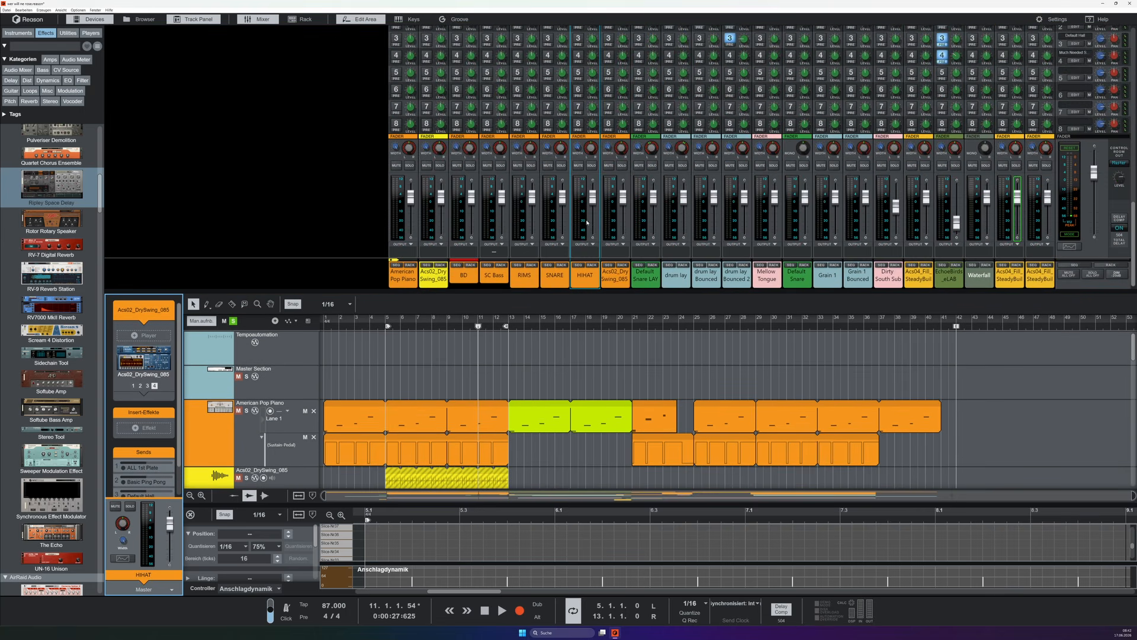
{"action": "scroll", "coordinate": [501, 428], "scroll_direction": "down", "scroll_amount": 5}
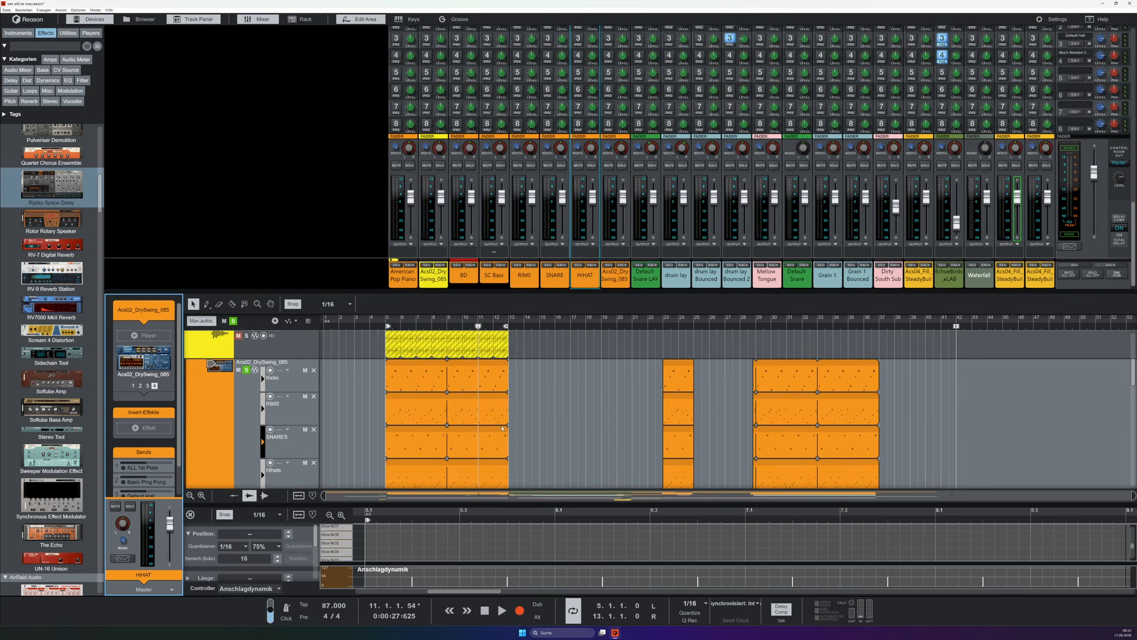
{"action": "scroll", "coordinate": [464, 421], "scroll_direction": "up", "scroll_amount": 5}
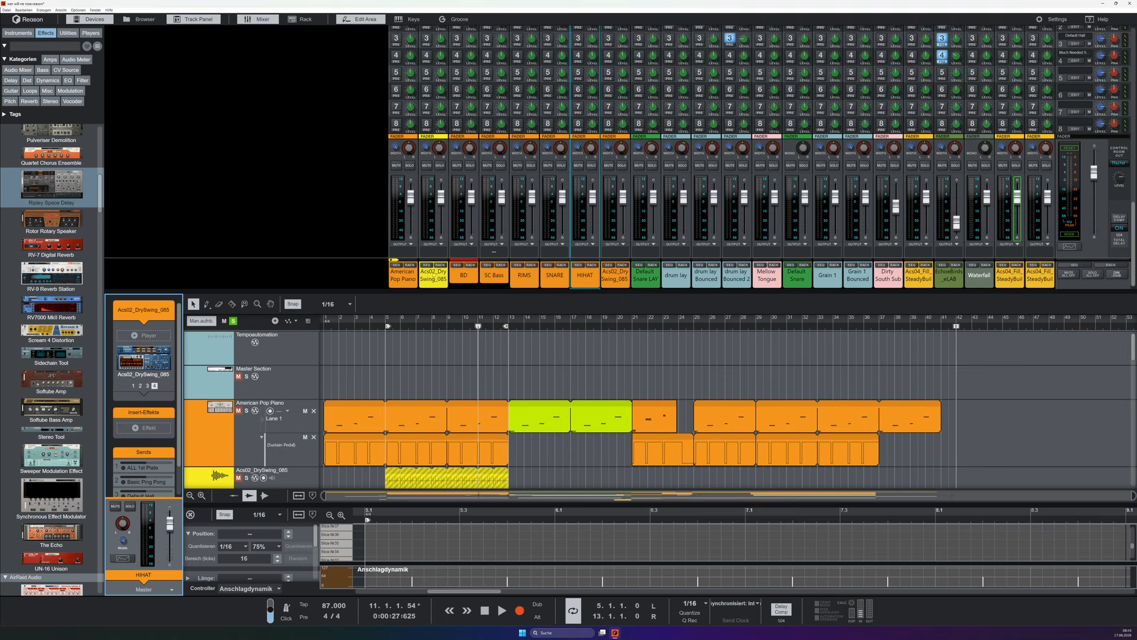
{"action": "left_click_drag", "start_coordinate": [439, 290], "coordinate": [511, 5]}
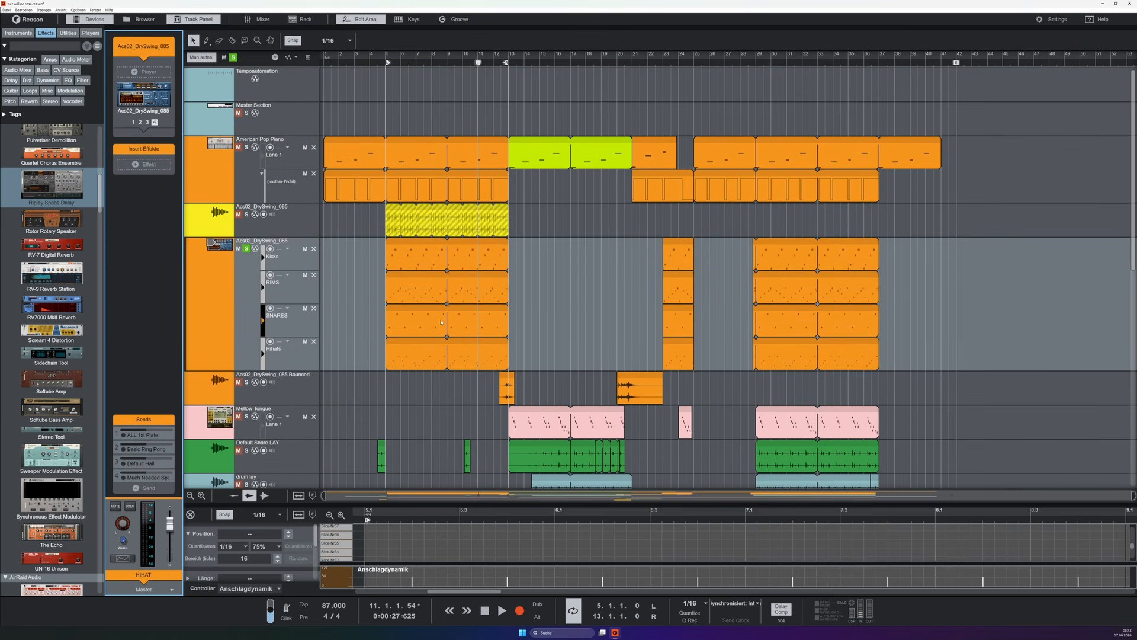
Extend the loop range to run from bar 1 to the song end at bar 42.
{"action": "left_click_drag", "start_coordinate": [389, 62], "coordinate": [327, 62]}
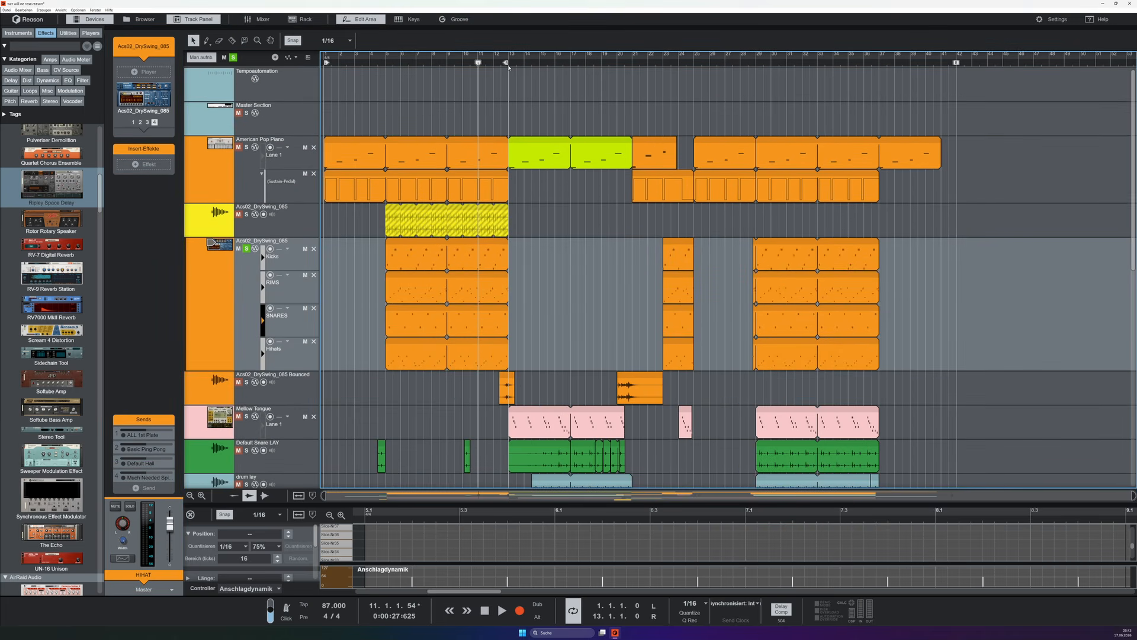
{"action": "left_click_drag", "start_coordinate": [509, 67], "coordinate": [955, 89]}
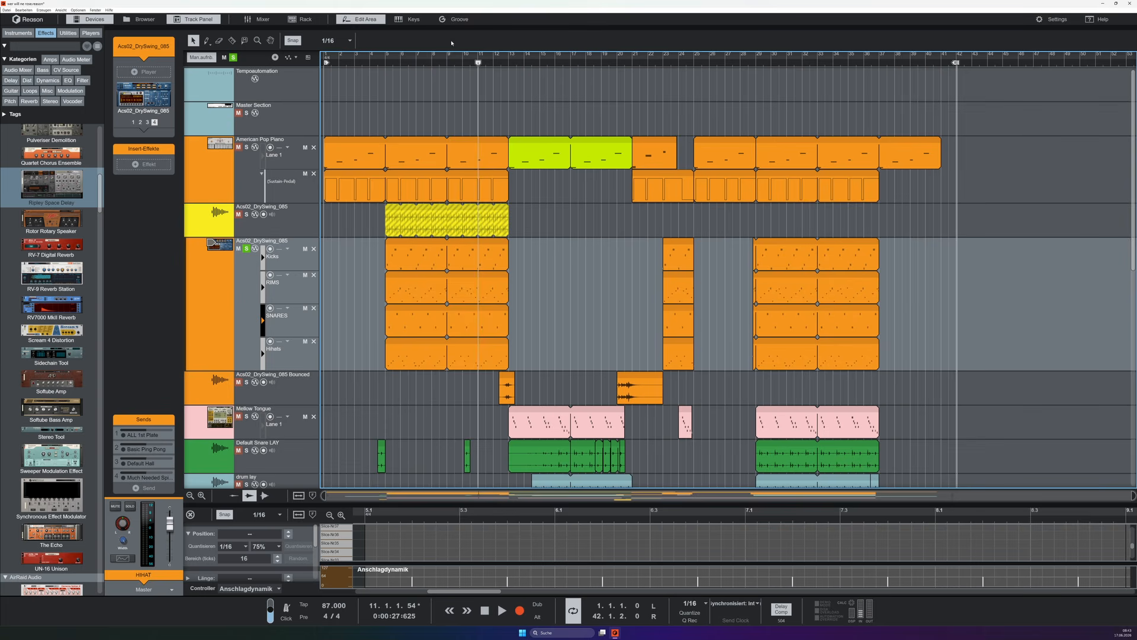
Look through all tracks of the arrangement, from the master section down to the Acs04 fill tracks.
{"action": "scroll", "coordinate": [510, 353], "scroll_direction": "down", "scroll_amount": 15}
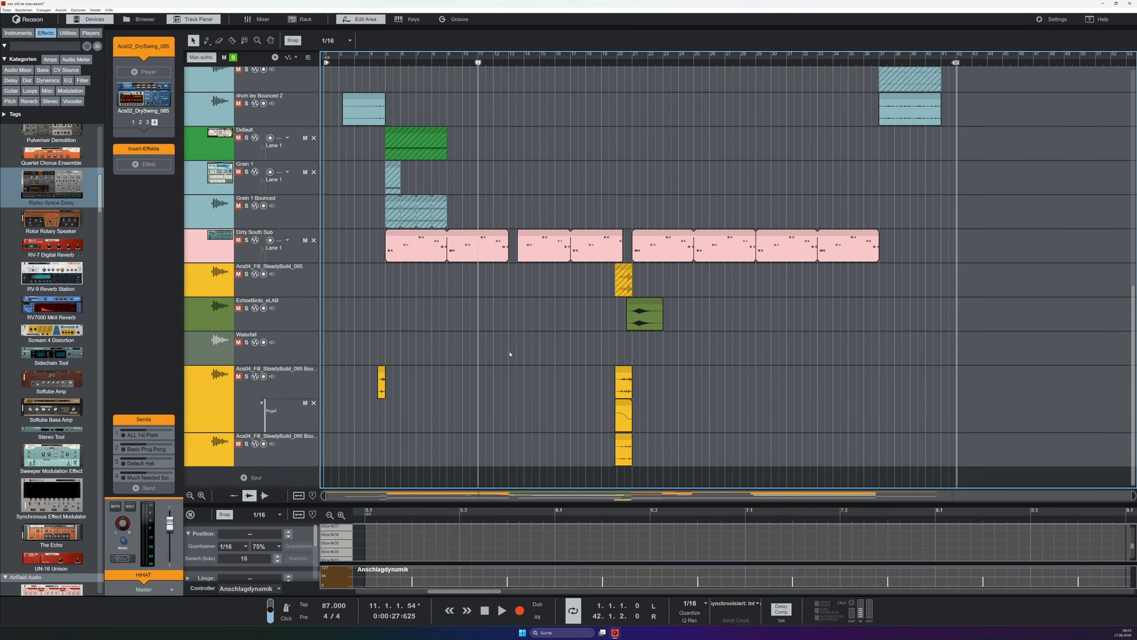
{"action": "scroll", "coordinate": [660, 435], "scroll_direction": "up", "scroll_amount": 15}
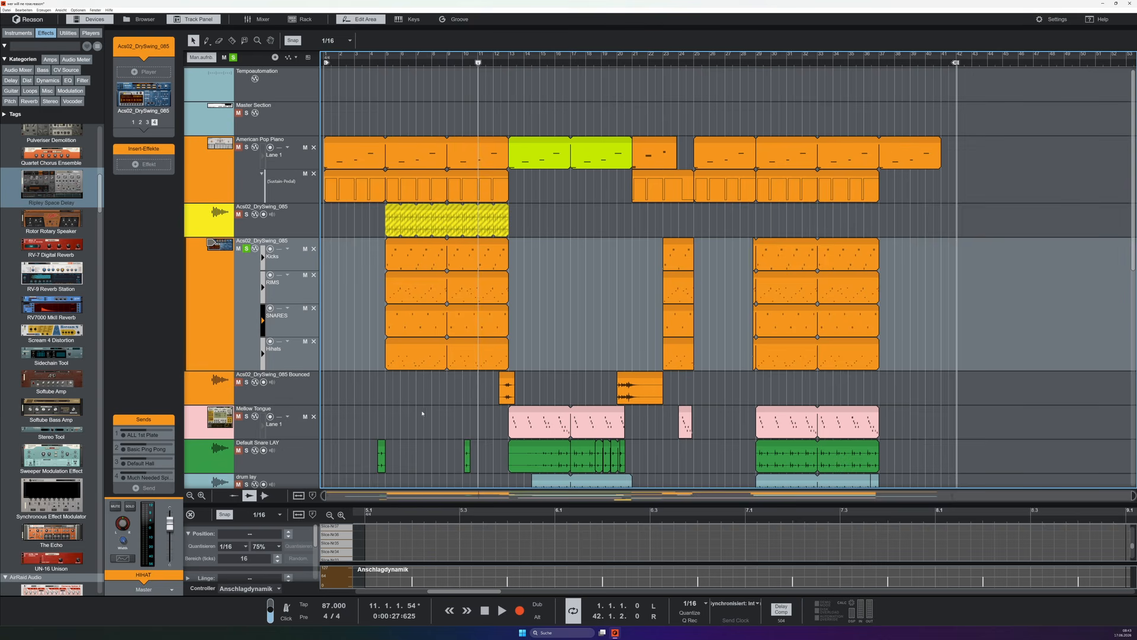
{"action": "scroll", "coordinate": [783, 425], "scroll_direction": "down", "scroll_amount": 15}
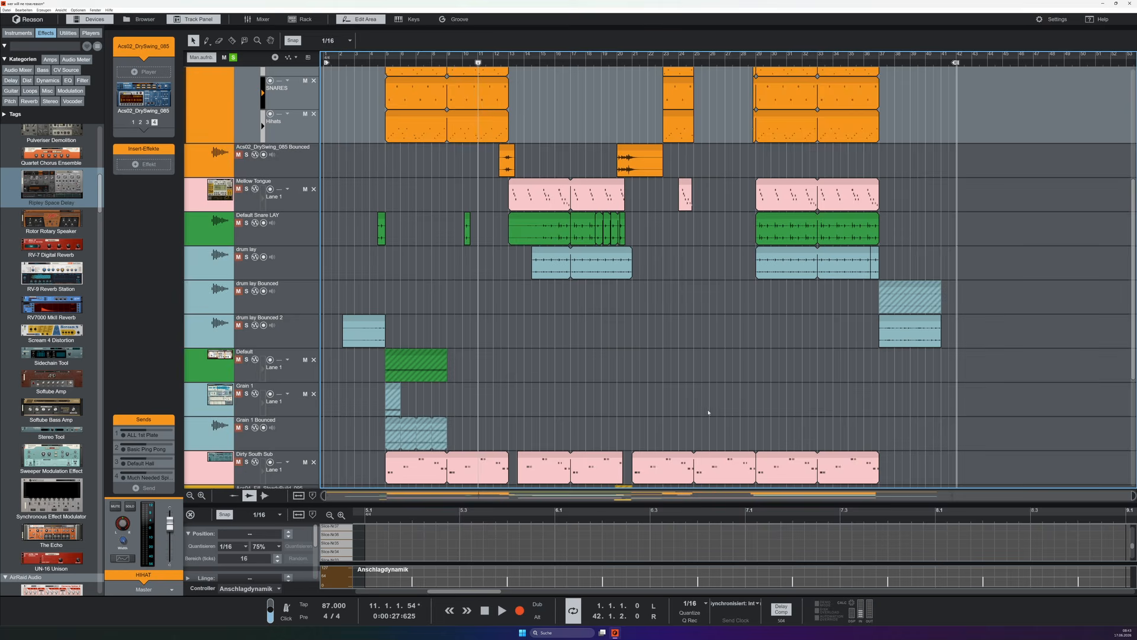
{"action": "scroll", "coordinate": [256, 313], "scroll_direction": "up", "scroll_amount": 15}
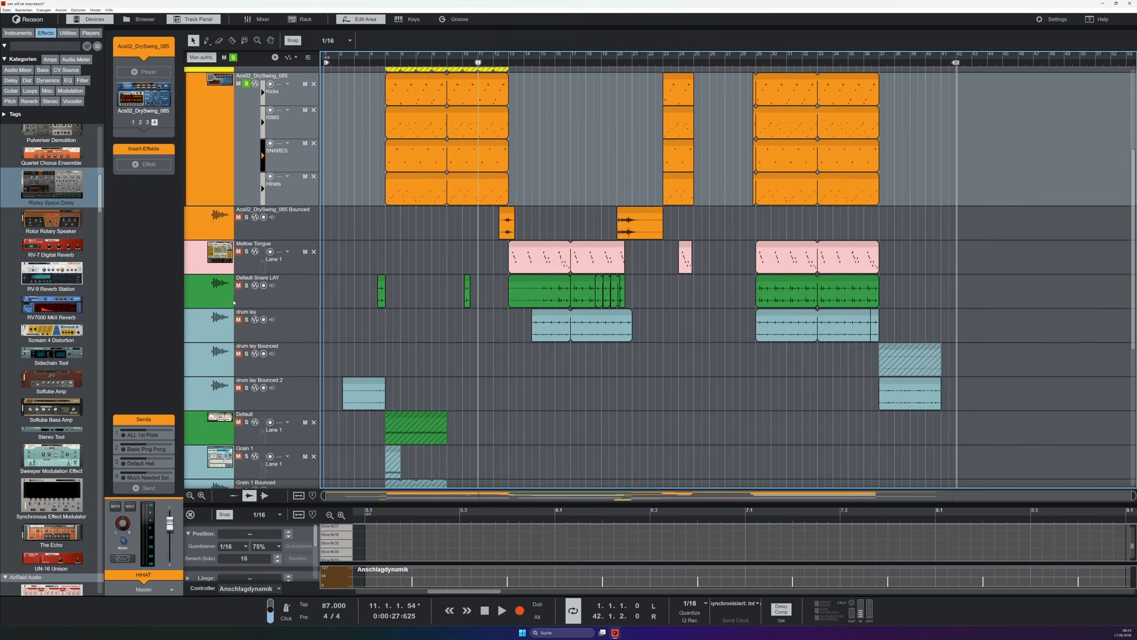
{"action": "scroll", "coordinate": [433, 342], "scroll_direction": "down", "scroll_amount": 8}
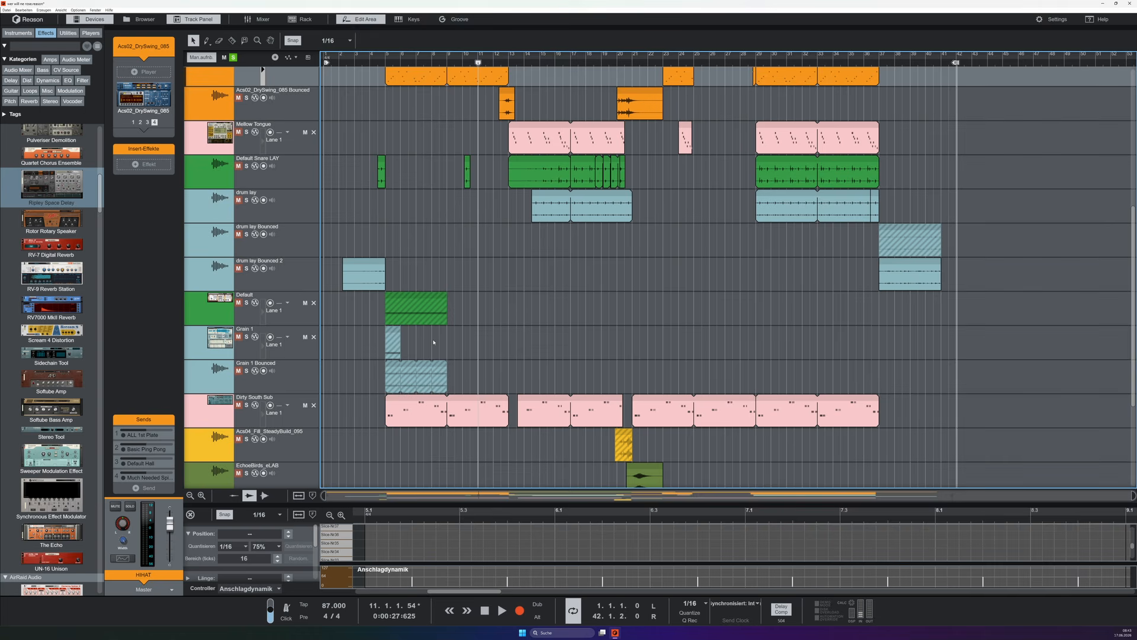
{"action": "scroll", "coordinate": [650, 374], "scroll_direction": "down", "scroll_amount": 5}
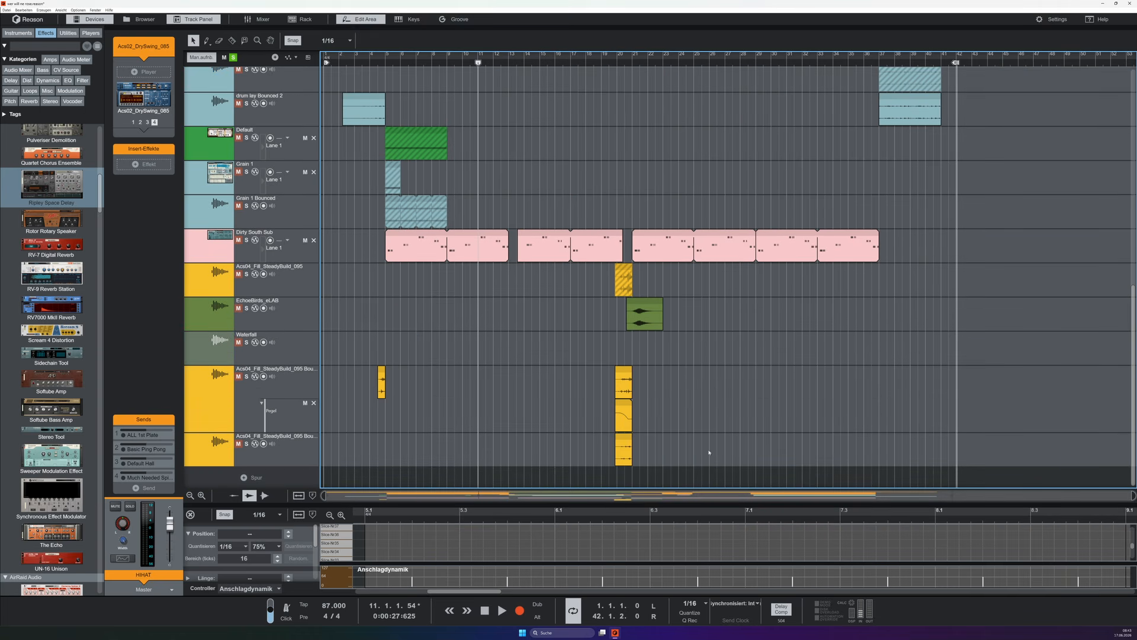
{"action": "scroll", "coordinate": [709, 452], "scroll_direction": "up", "scroll_amount": 15}
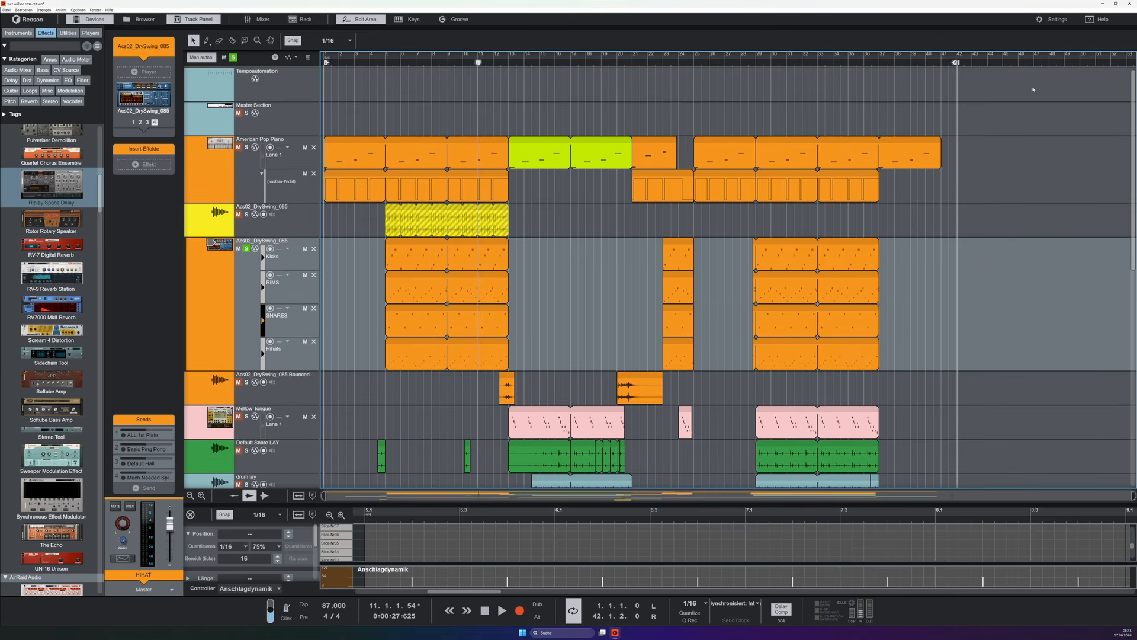